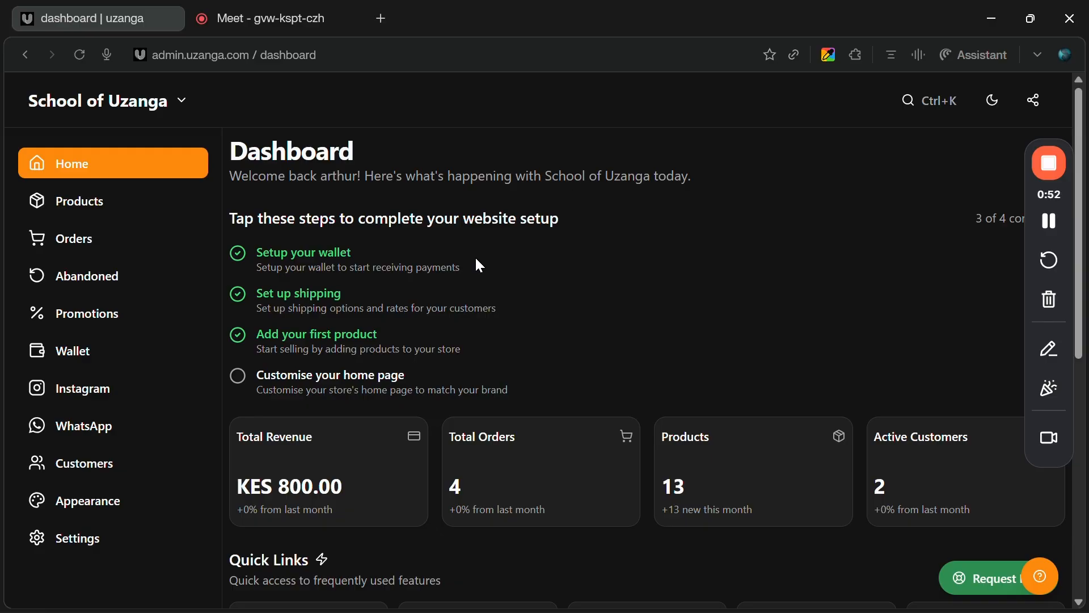
- Open the store's Promotions section
{"action": "left_click", "coordinate": [130, 205]}
{"action": "left_click", "coordinate": [111, 316]}
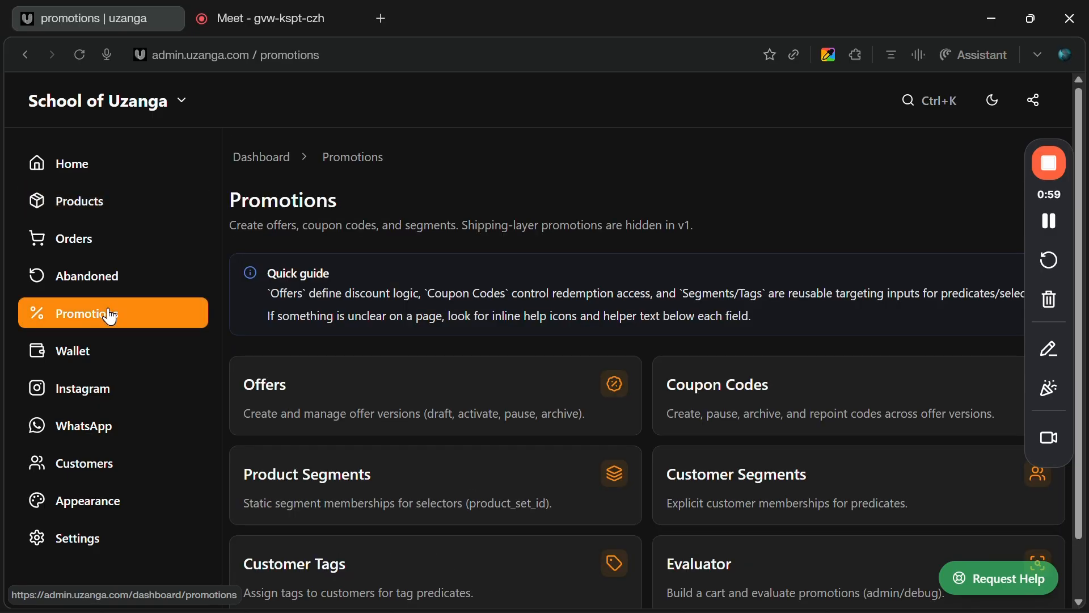
{"action": "left_click", "coordinate": [318, 10]}
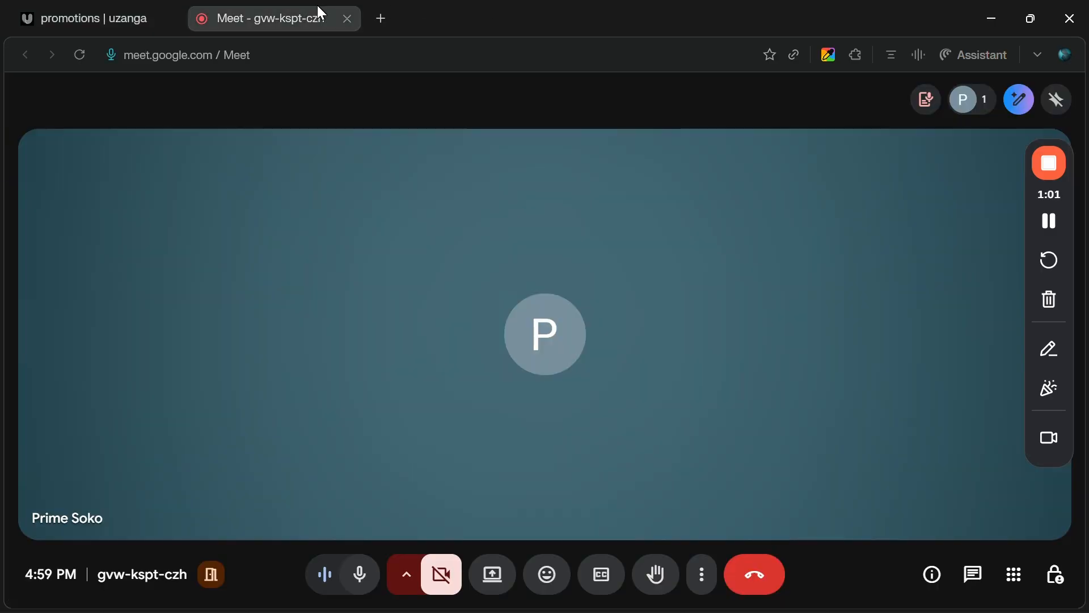
{"action": "left_click", "coordinate": [122, 7]}
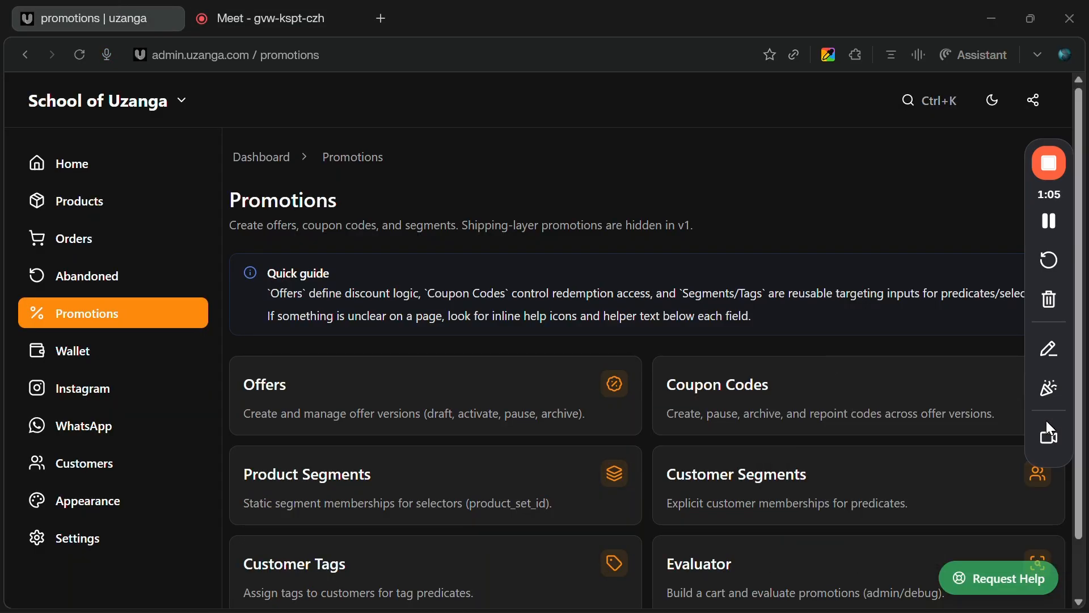
{"action": "left_click", "coordinate": [1047, 423]}
- Open the customer segments and name the new segment "Test Segment"
{"action": "left_click", "coordinate": [745, 483]}
{"action": "scroll", "coordinate": [499, 436], "scroll_direction": "down", "scroll_amount": 1}
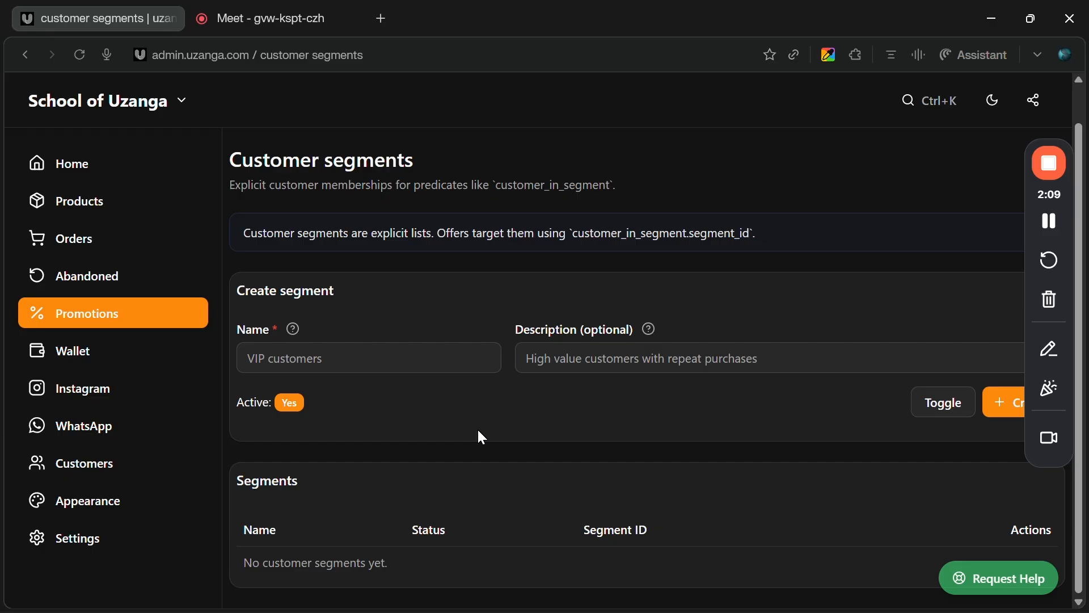
{"action": "left_click", "coordinate": [392, 360]}
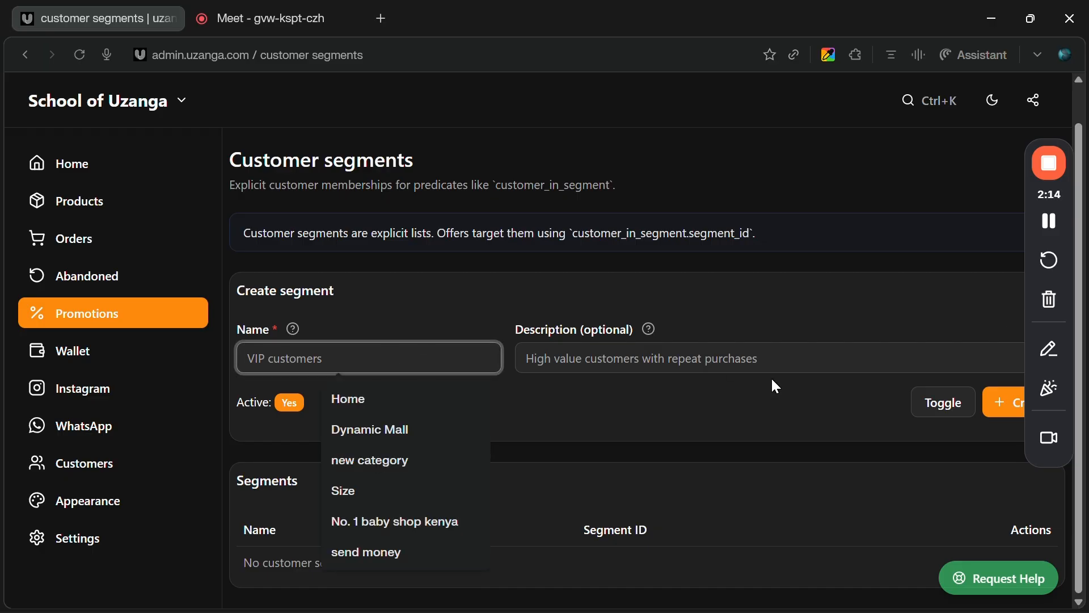
{"action": "type", "text": "Test "}
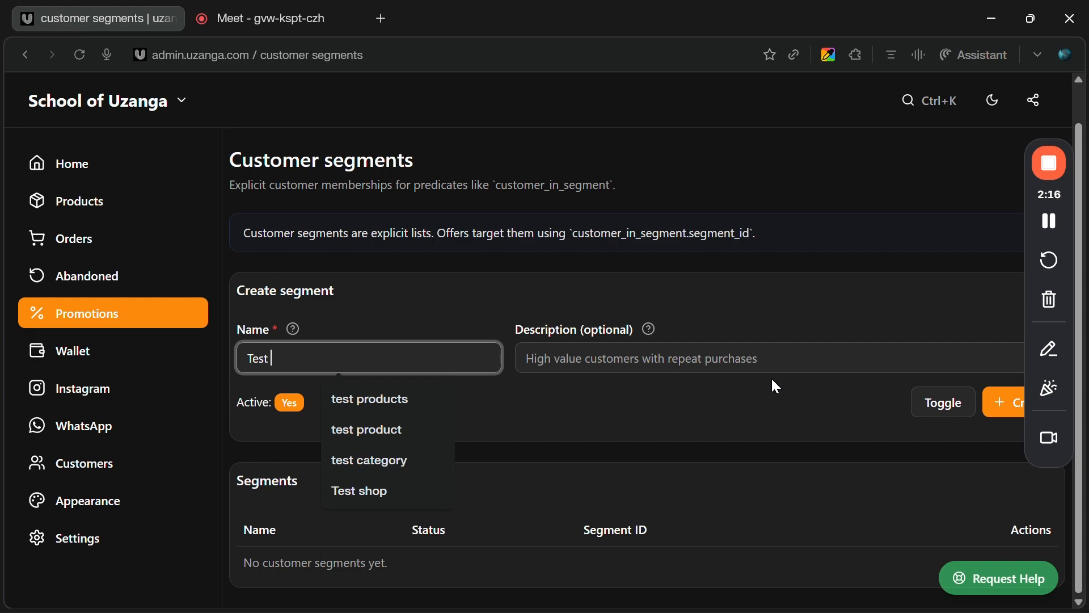
{"action": "type", "text": "Segment"}
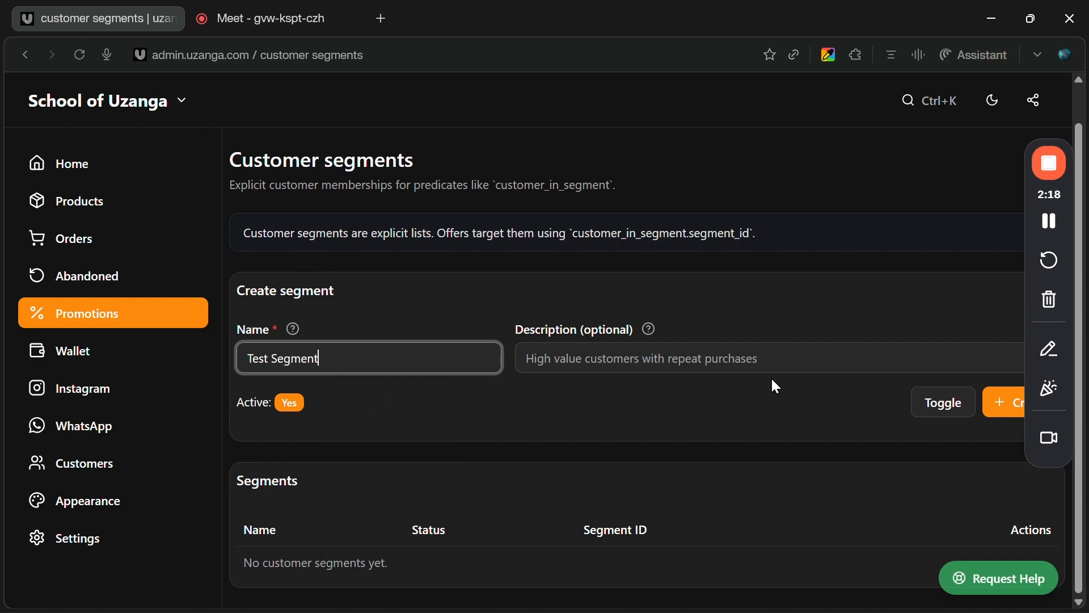
- Describe the segment as "A test segment to demonstrate discounts" and create it
{"action": "left_click", "coordinate": [754, 352]}
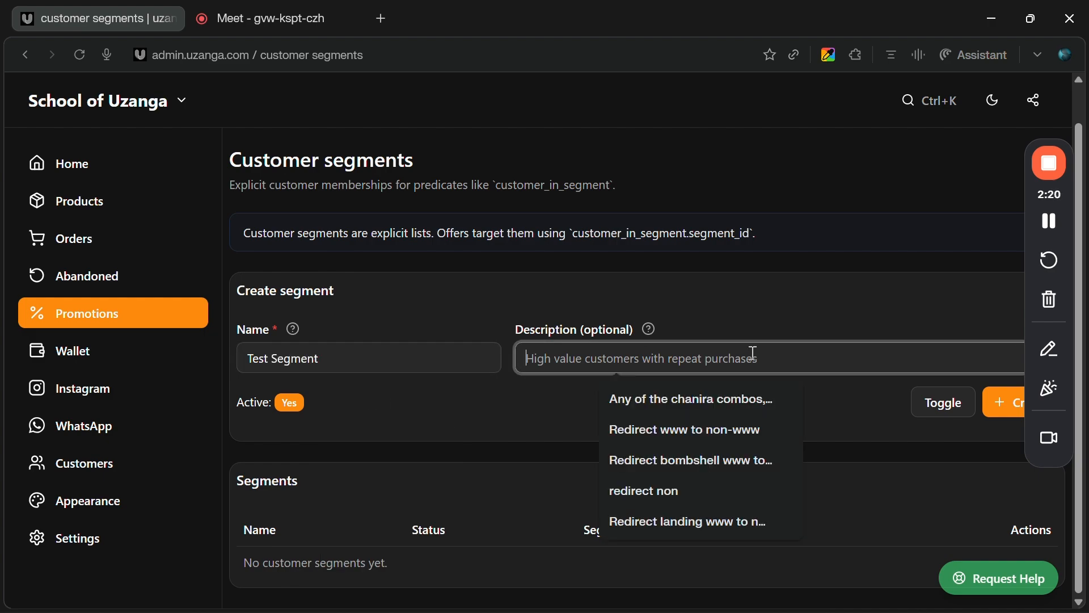
{"action": "type", "text": "A test te"}
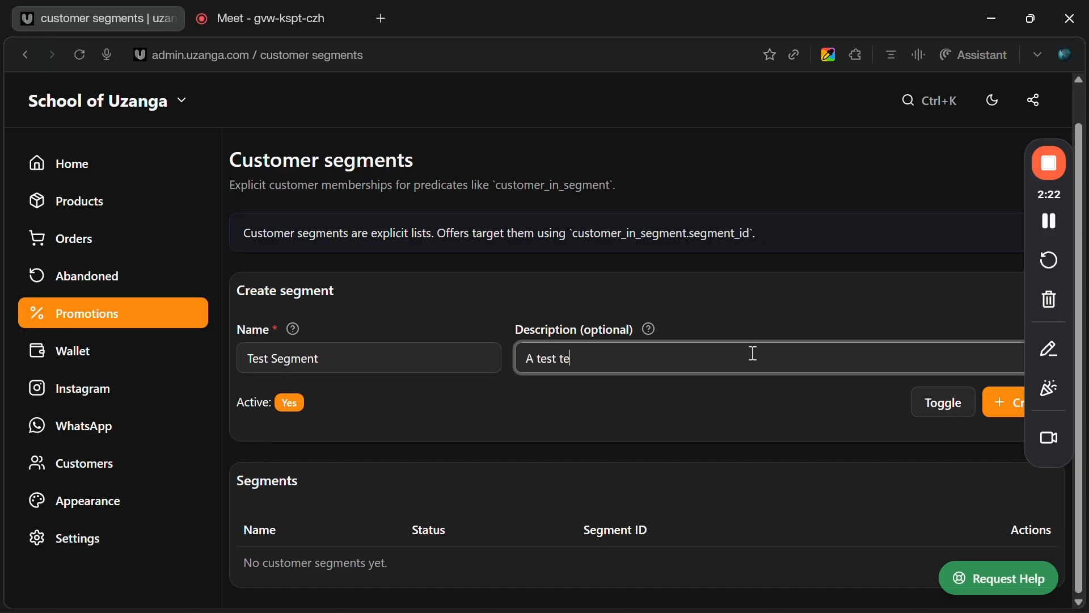
{"action": "key", "text": "BackSpace"}
{"action": "key", "text": "BackSpace"}
{"action": "type", "text": "seg,ment"}
{"action": "key", "text": "BackSpace"}
{"action": "key", "text": "BackSpace"}
{"action": "key", "text": "BackSpace"}
{"action": "key", "text": "BackSpace"}
{"action": "key", "text": "BackSpace"}
{"action": "type", "text": "ment to demonstrate"}
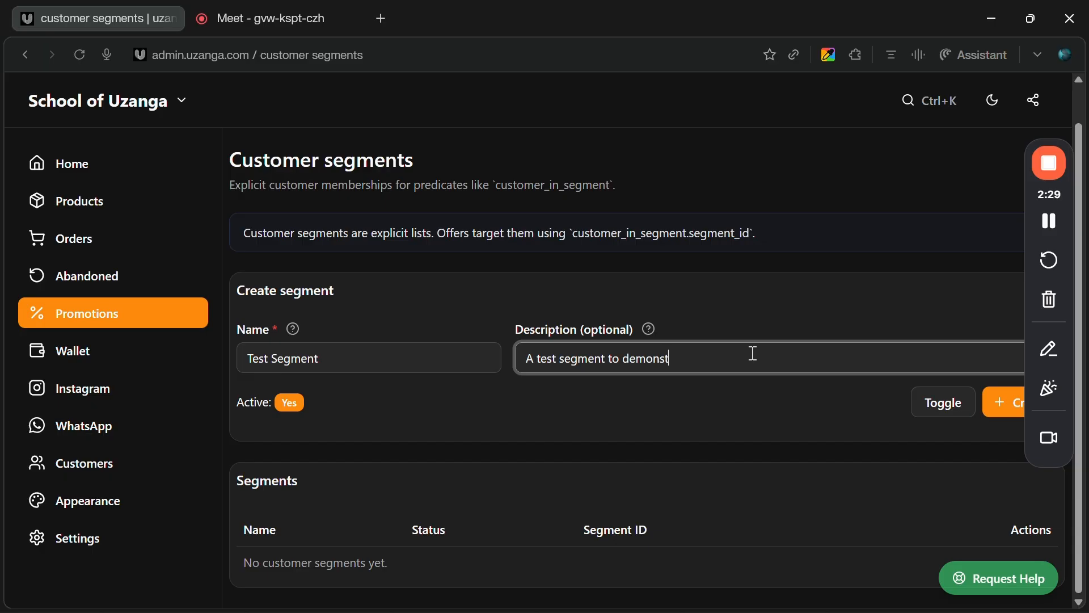
{"action": "type", "text": " discounts"}
{"action": "left_click", "coordinate": [992, 402]}
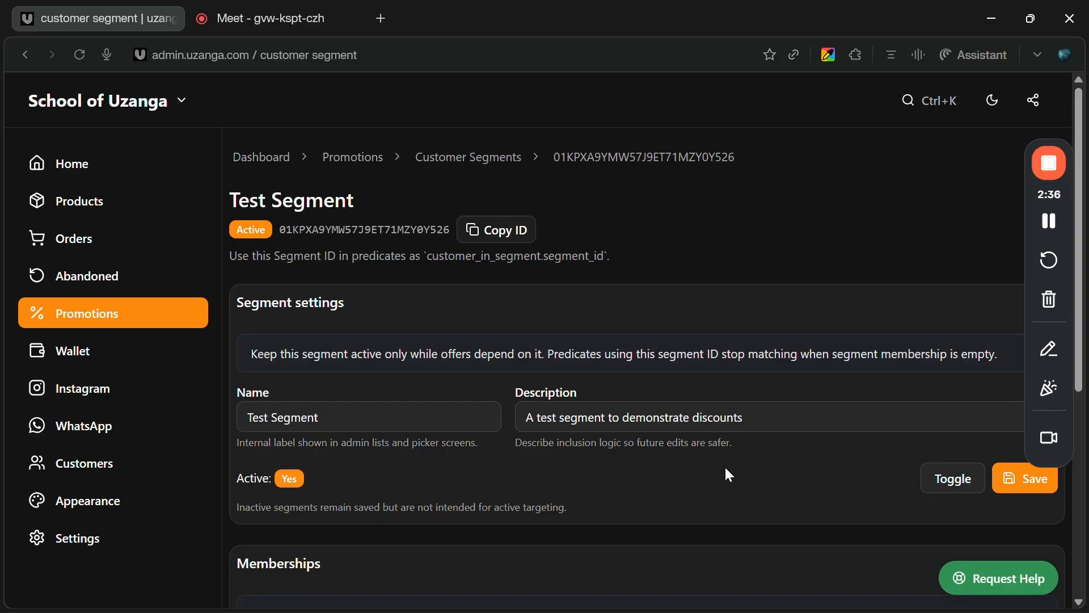
- Review the new segment's settings and membership options, and the store's customer directory
{"action": "scroll", "coordinate": [724, 472], "scroll_direction": "down", "scroll_amount": 6}
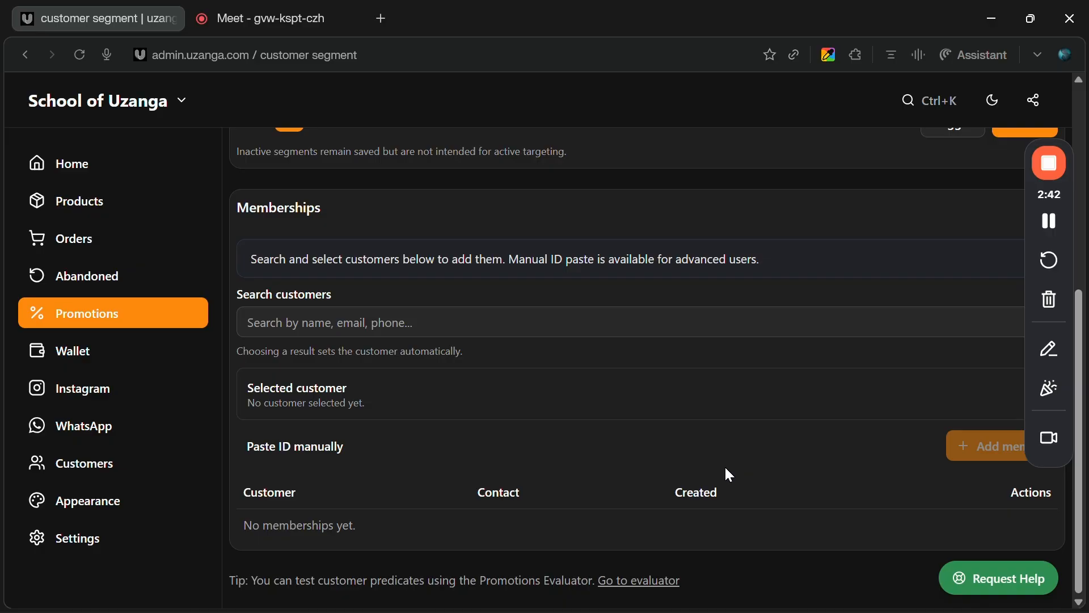
{"action": "scroll", "coordinate": [728, 474], "scroll_direction": "up", "scroll_amount": 5}
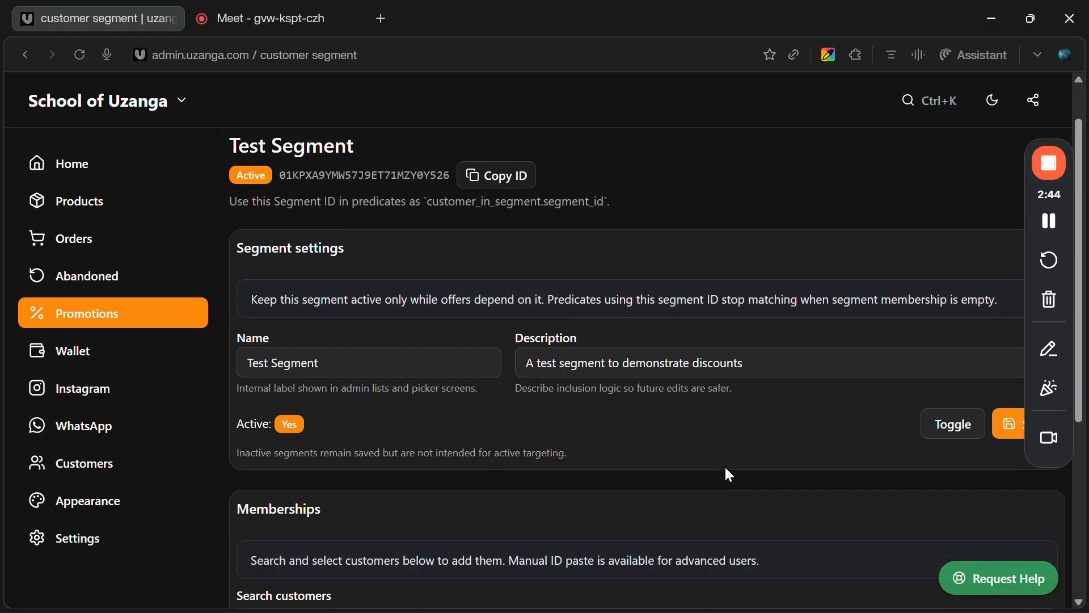
{"action": "scroll", "coordinate": [729, 474], "scroll_direction": "down", "scroll_amount": 5}
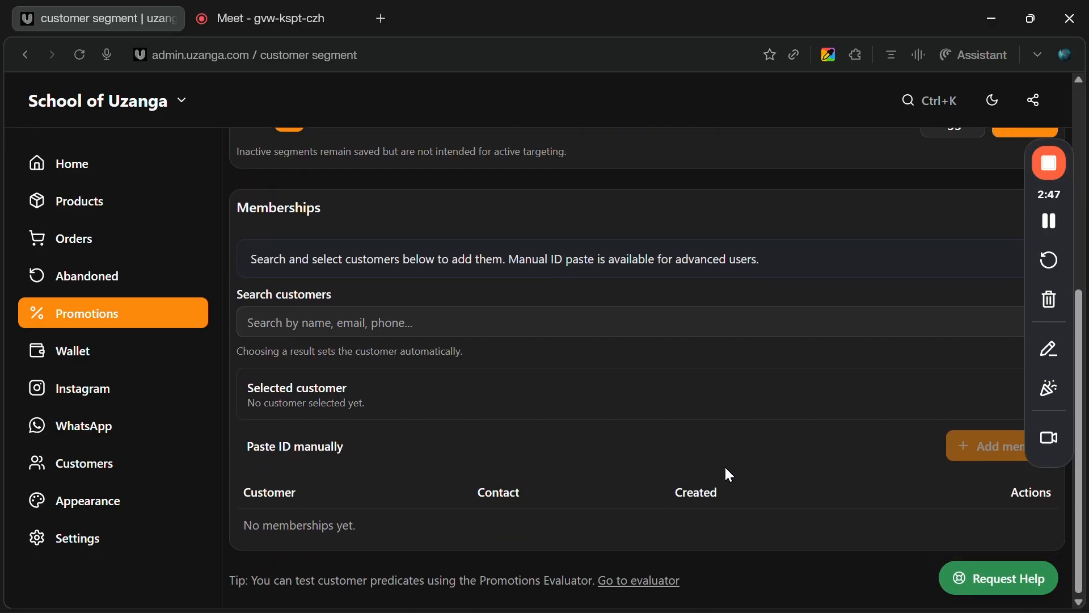
{"action": "scroll", "coordinate": [728, 474], "scroll_direction": "up", "scroll_amount": 6}
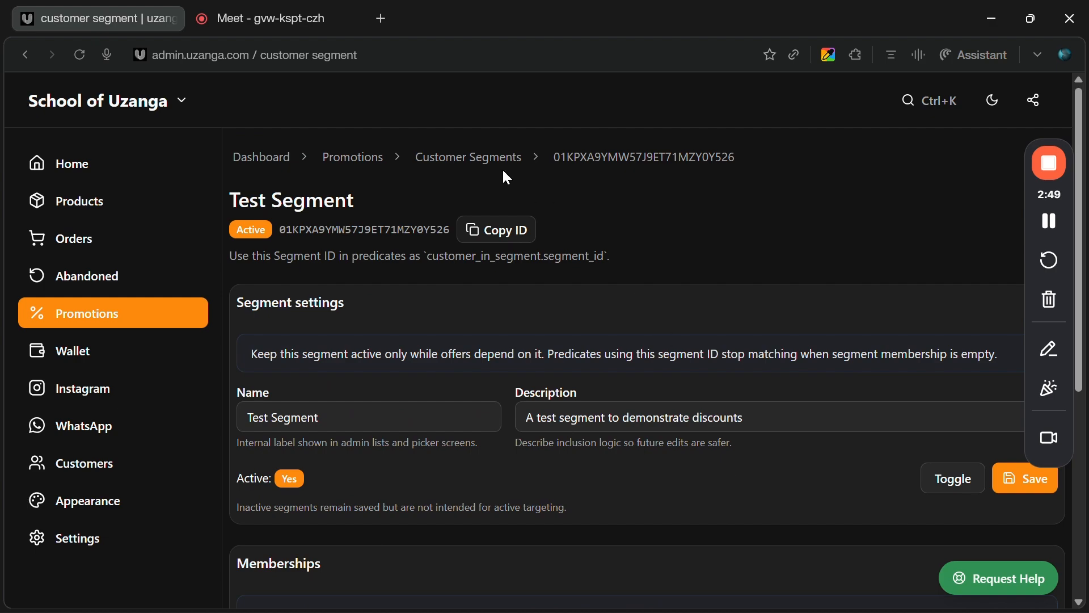
{"action": "left_click", "coordinate": [351, 162]}
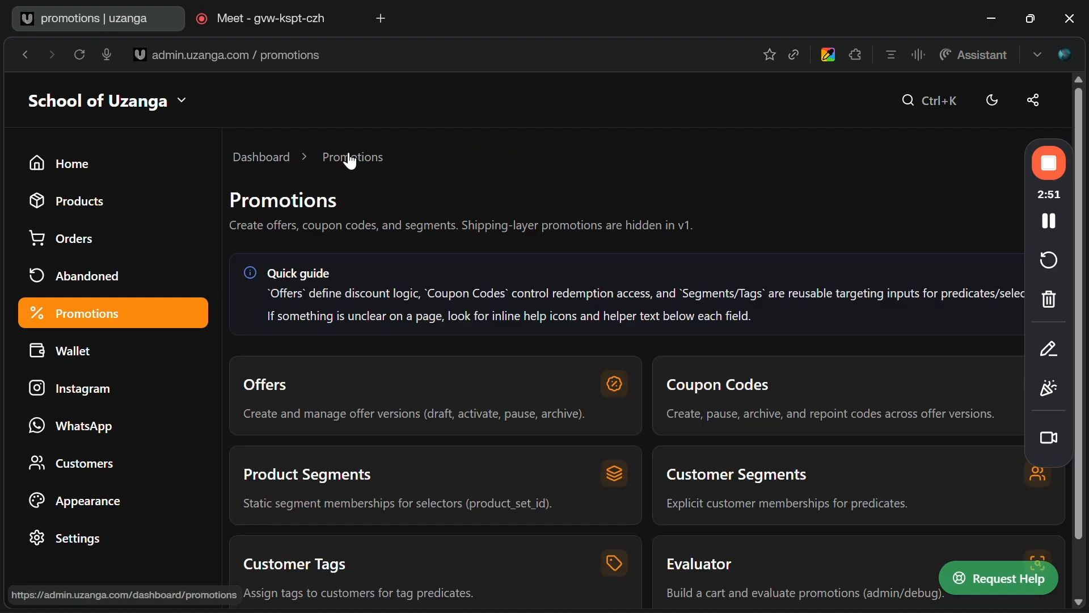
{"action": "scroll", "coordinate": [528, 424], "scroll_direction": "down", "scroll_amount": 2}
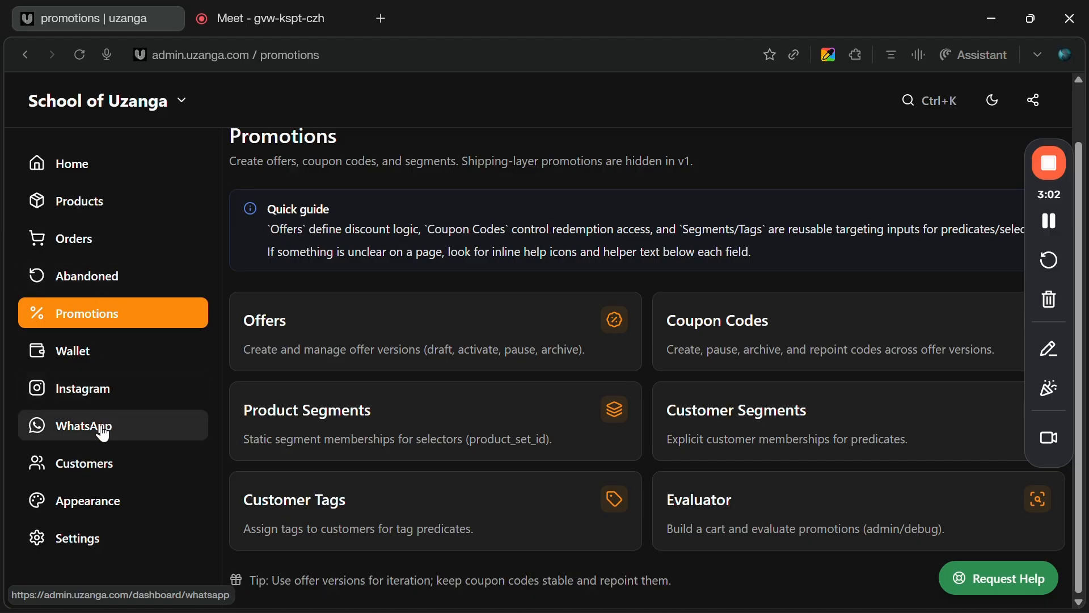
{"action": "left_click", "coordinate": [90, 469]}
{"action": "scroll", "coordinate": [448, 457], "scroll_direction": "down", "scroll_amount": 2}
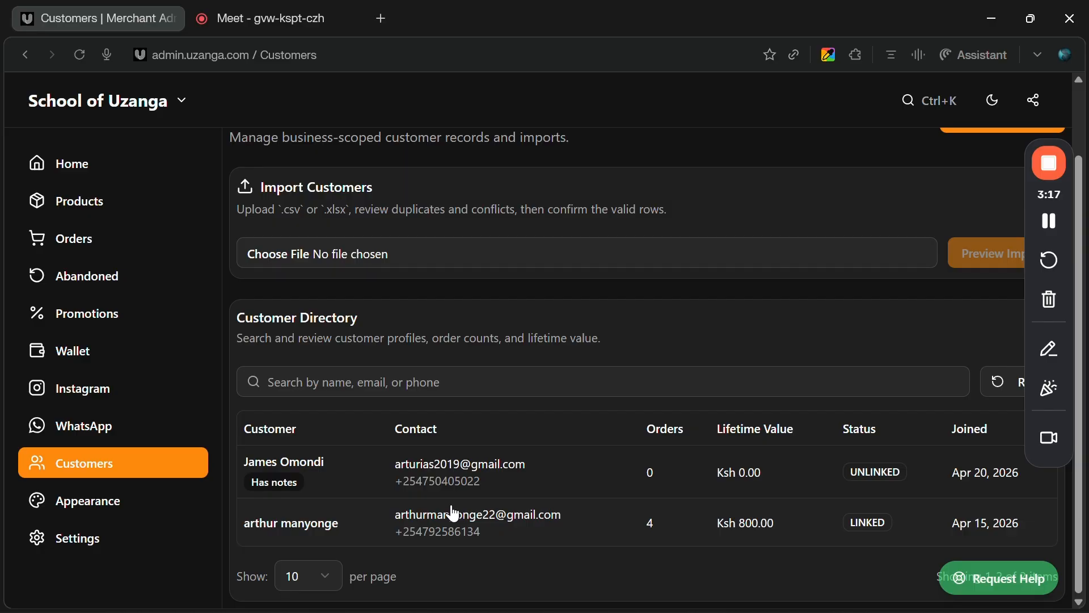
- Open the product segments under Promotions and name the new segment "Test product segment"
{"action": "left_click", "coordinate": [133, 313]}
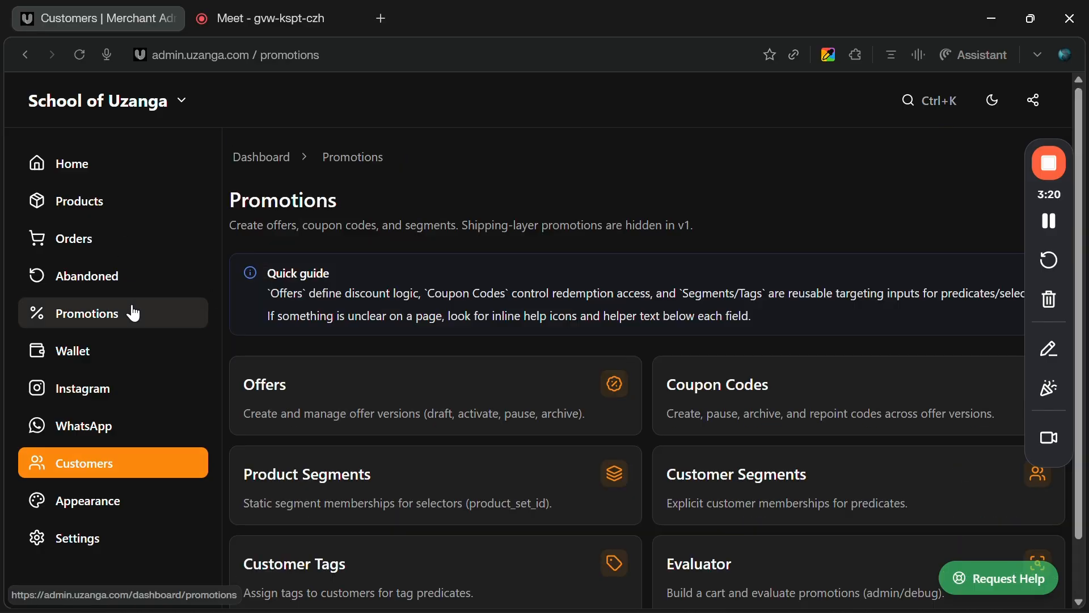
{"action": "left_click", "coordinate": [323, 479]}
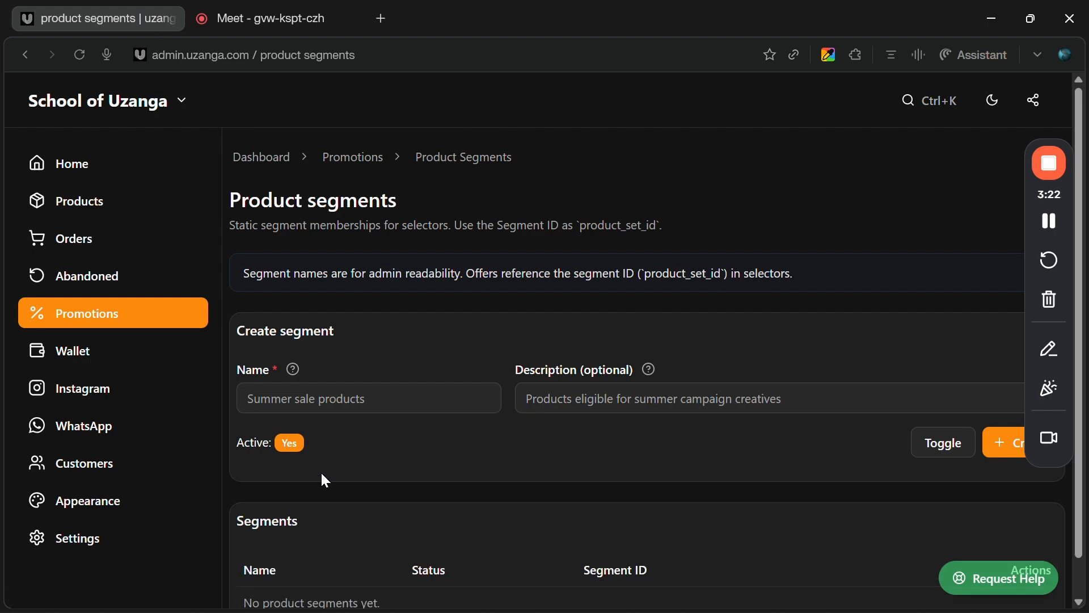
{"action": "scroll", "coordinate": [325, 481], "scroll_direction": "down", "scroll_amount": 1}
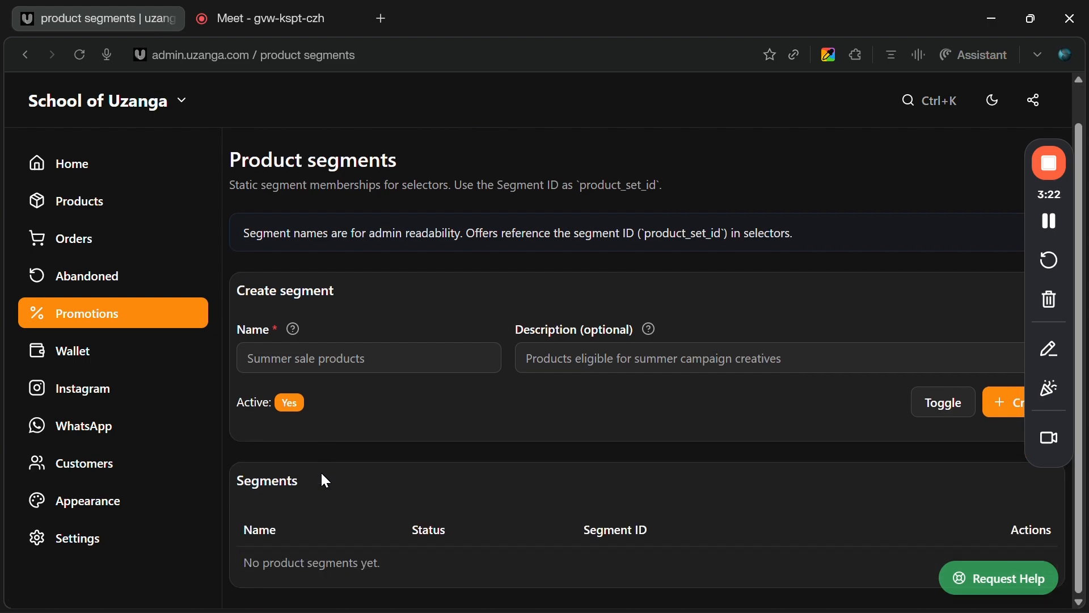
{"action": "left_click", "coordinate": [434, 357]}
{"action": "type", "text": "Ts"}
{"action": "key", "text": "BackSpace"}
{"action": "type", "text": "est"}
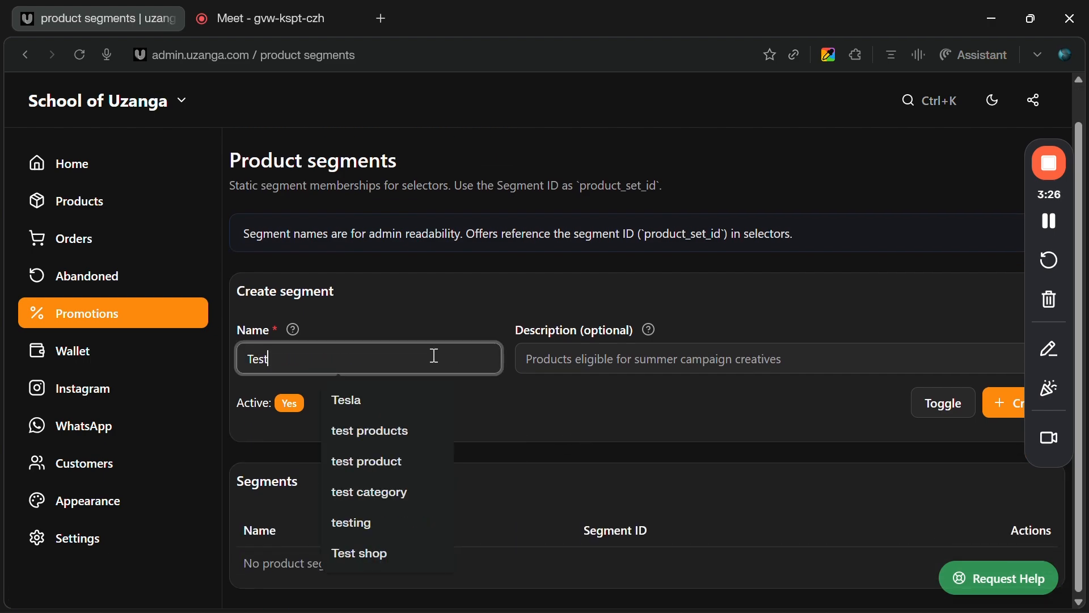
{"action": "type", "text": " product segment"}
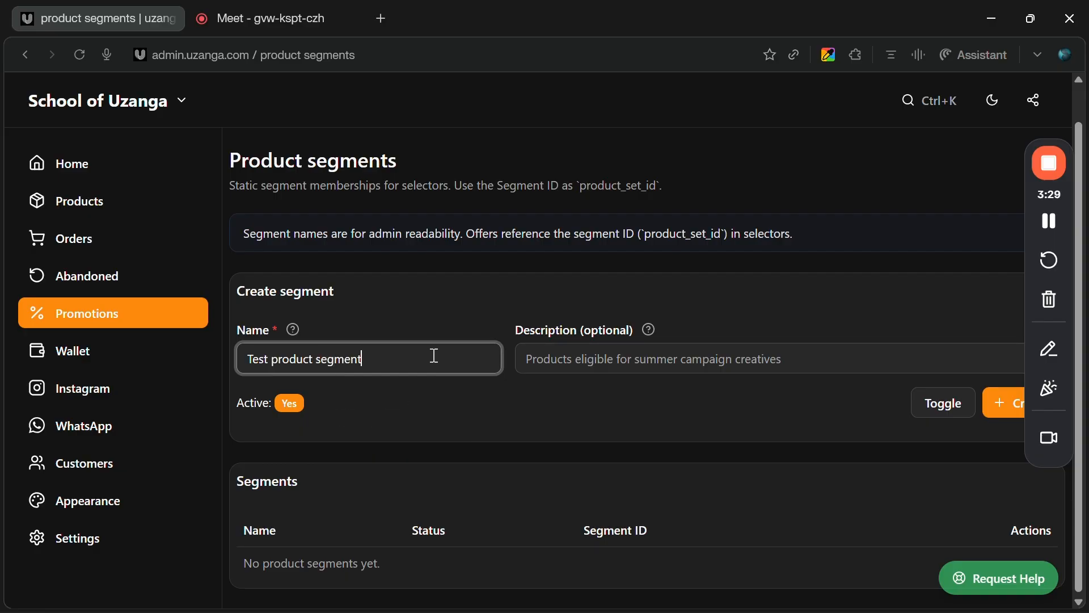
- Describe the product segment as "for testing product discounts" and create it
{"action": "key", "text": "Tab"}
{"action": "key", "text": "Tab"}
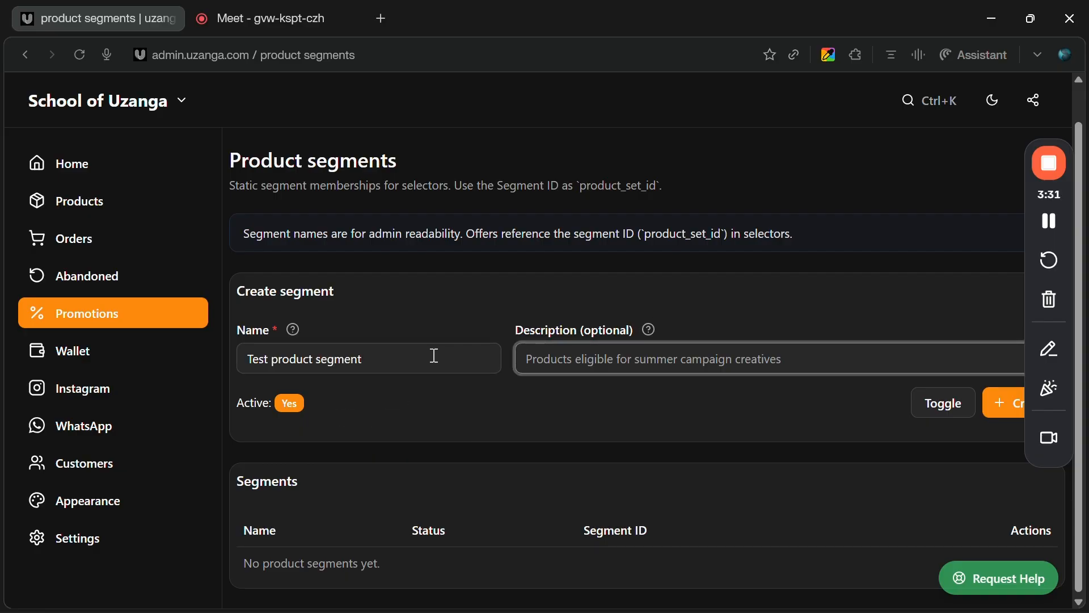
{"action": "type", "text": "for te"}
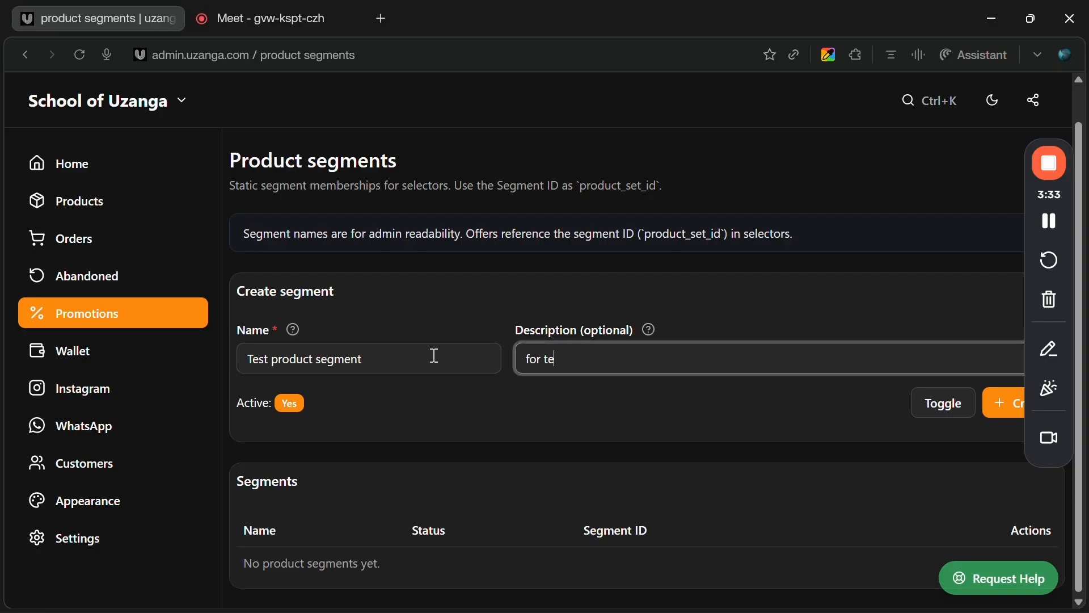
{"action": "type", "text": "sting product discounts"}
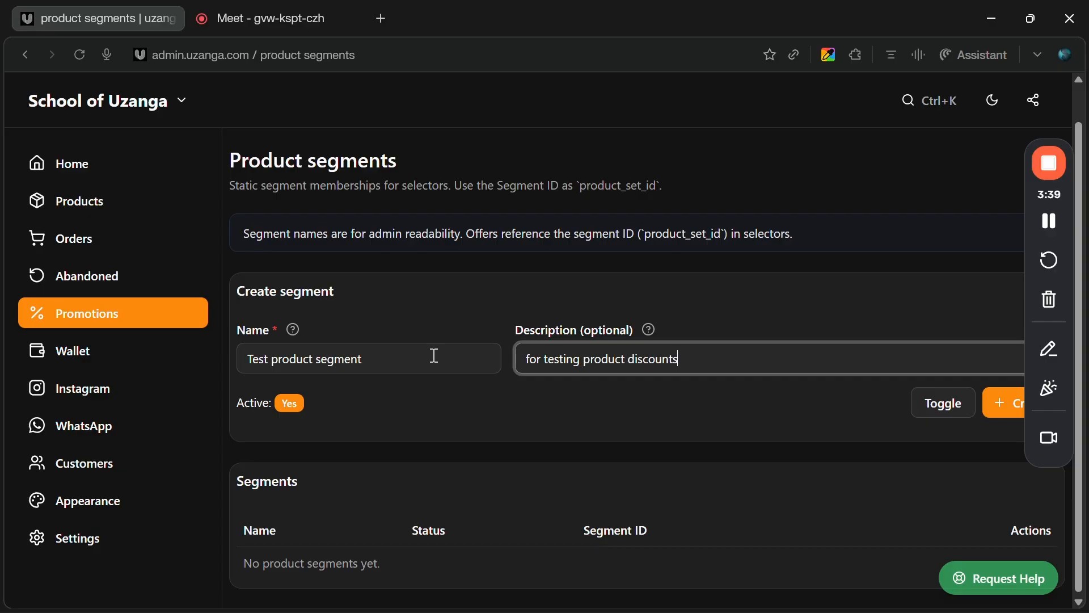
{"action": "left_click", "coordinate": [1007, 416]}
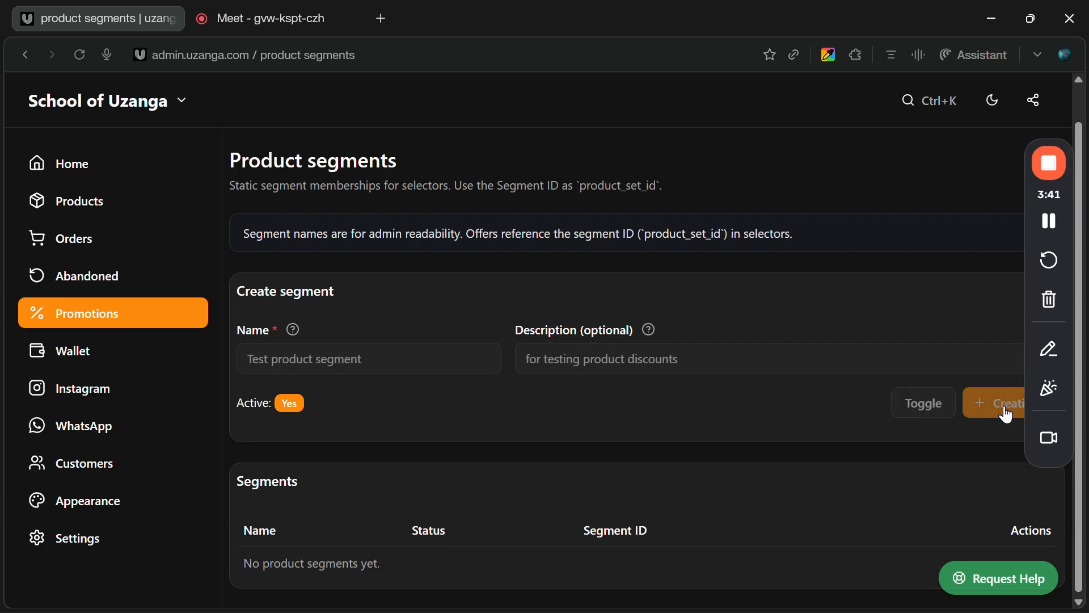
- Set the entity type for the product segment's items to Category
{"action": "scroll", "coordinate": [661, 455], "scroll_direction": "down", "scroll_amount": 4}
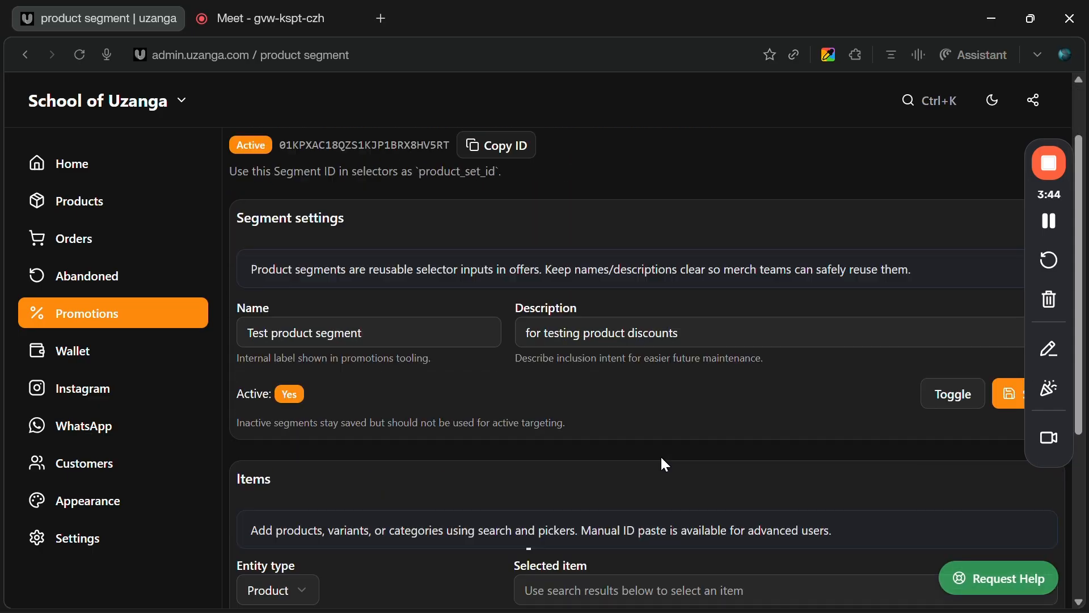
{"action": "scroll", "coordinate": [661, 457], "scroll_direction": "down", "scroll_amount": 1}
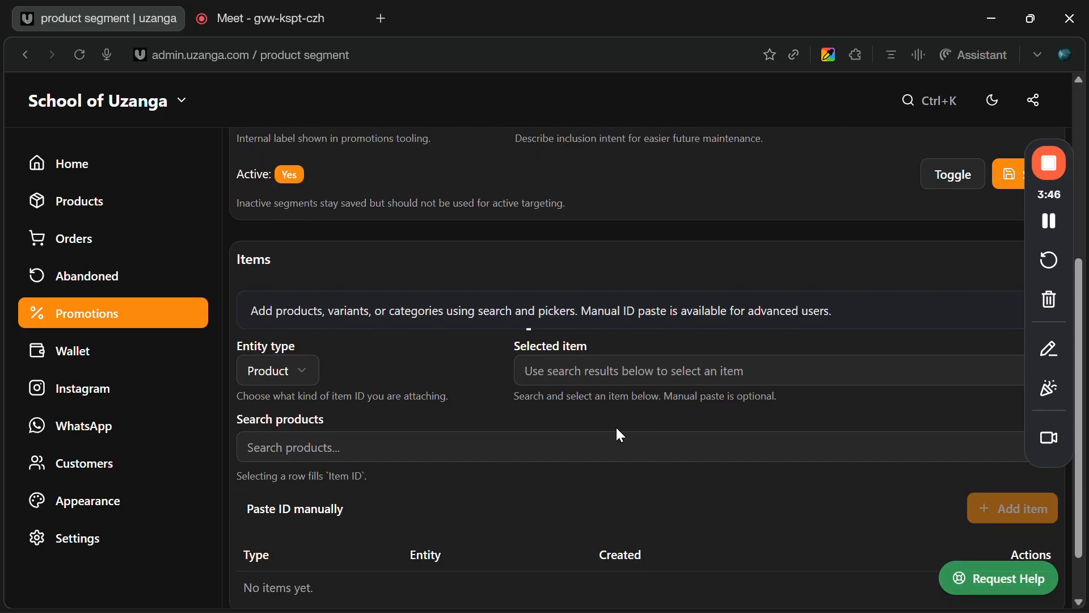
{"action": "left_click", "coordinate": [274, 379]}
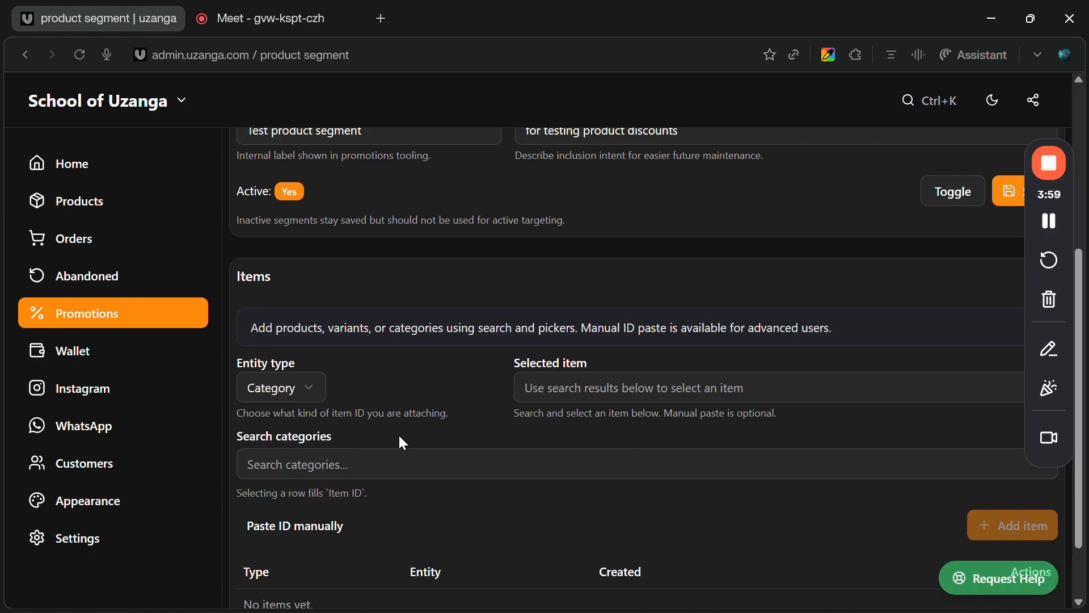
{"action": "scroll", "coordinate": [400, 440], "scroll_direction": "down", "scroll_amount": 1}
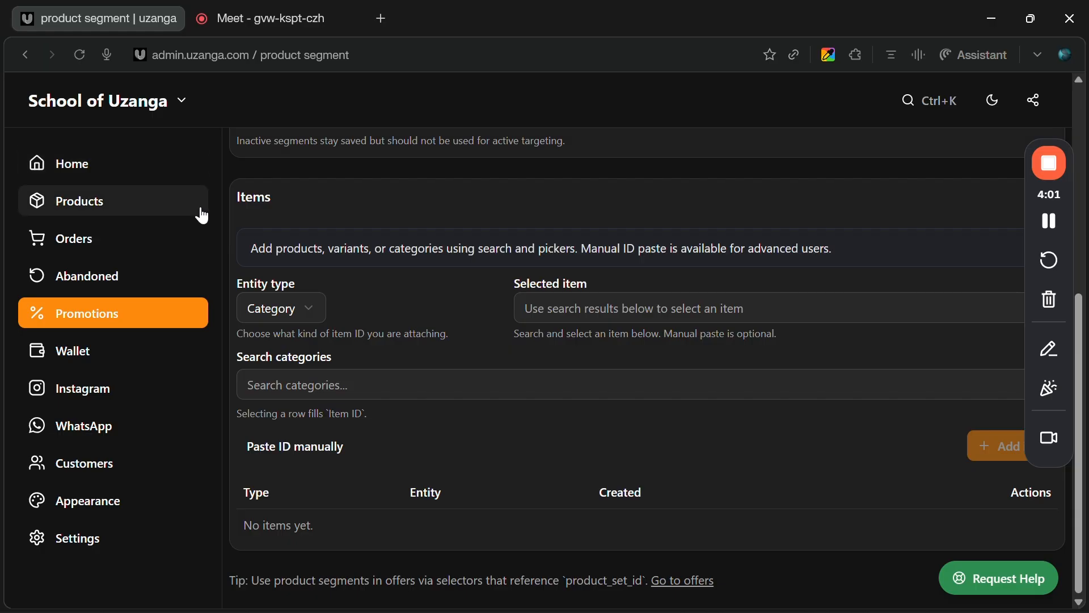
- Open the store admin in a new browser tab and look through the product catalog
{"action": "key", "text": "ctrl+t"}
{"action": "type", "text": "admin"}
{"action": "key", "text": "Return"}
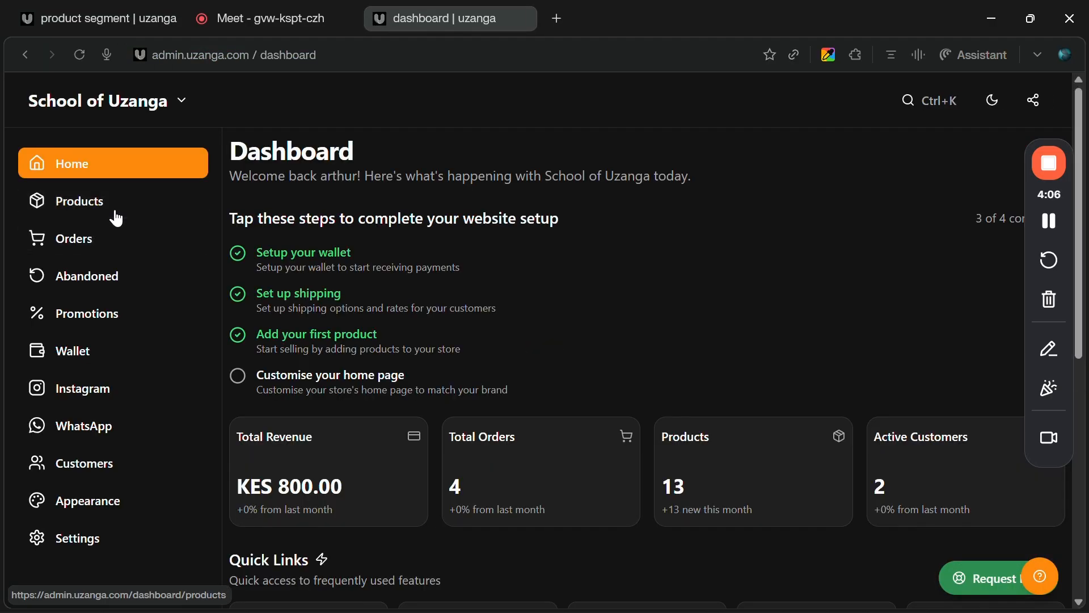
{"action": "left_click", "coordinate": [122, 216]}
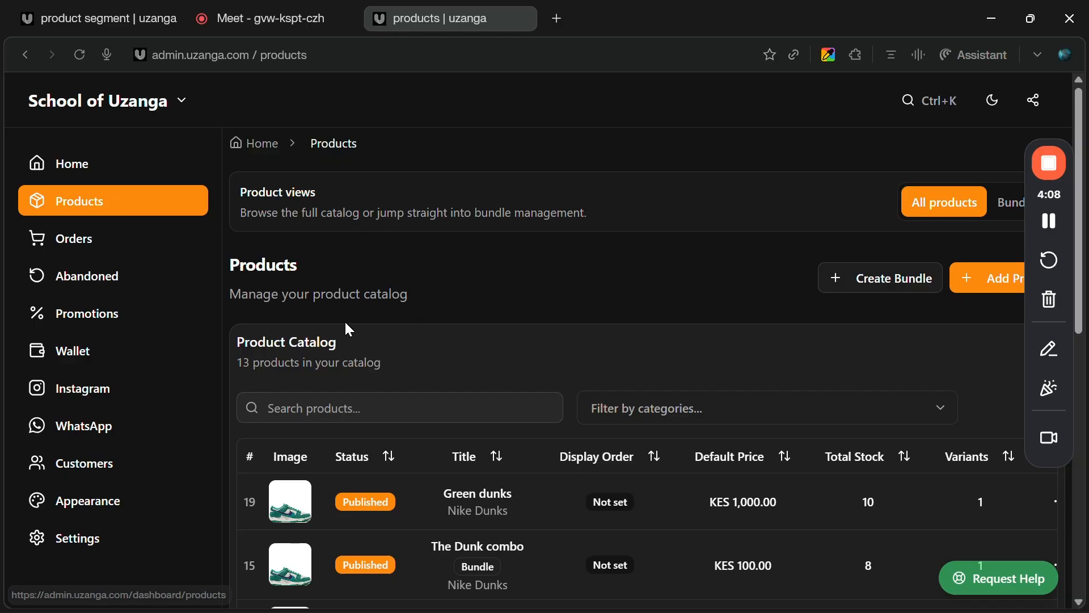
{"action": "scroll", "coordinate": [345, 321], "scroll_direction": "down", "scroll_amount": 4}
{"action": "scroll", "coordinate": [348, 328], "scroll_direction": "up", "scroll_amount": 4}
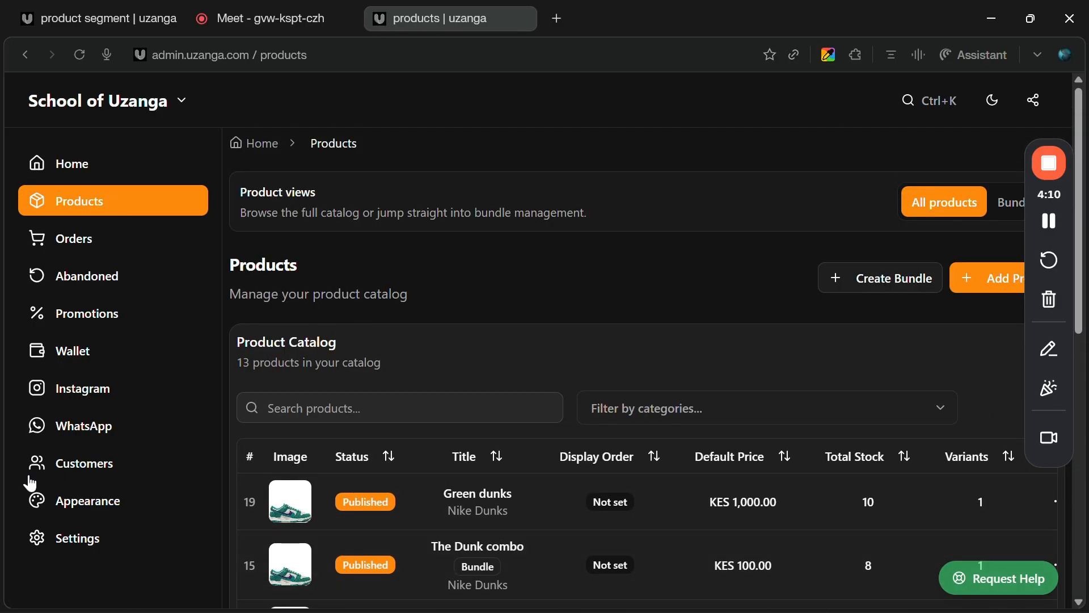
- Look through the store's product categories in the settings to find categories for the segment
{"action": "left_click", "coordinate": [94, 538]}
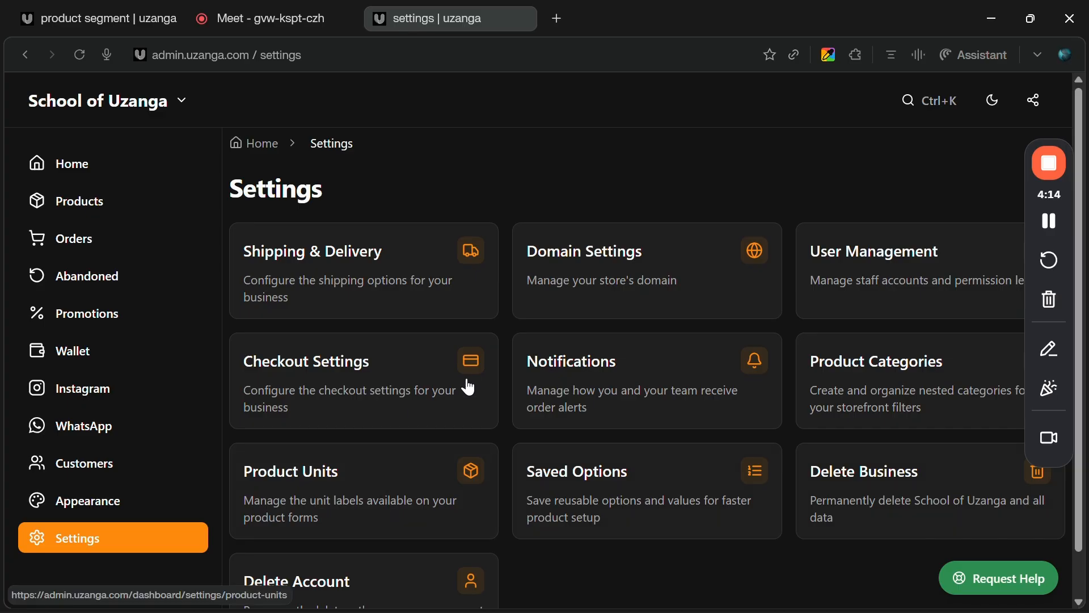
{"action": "left_click", "coordinate": [842, 369]}
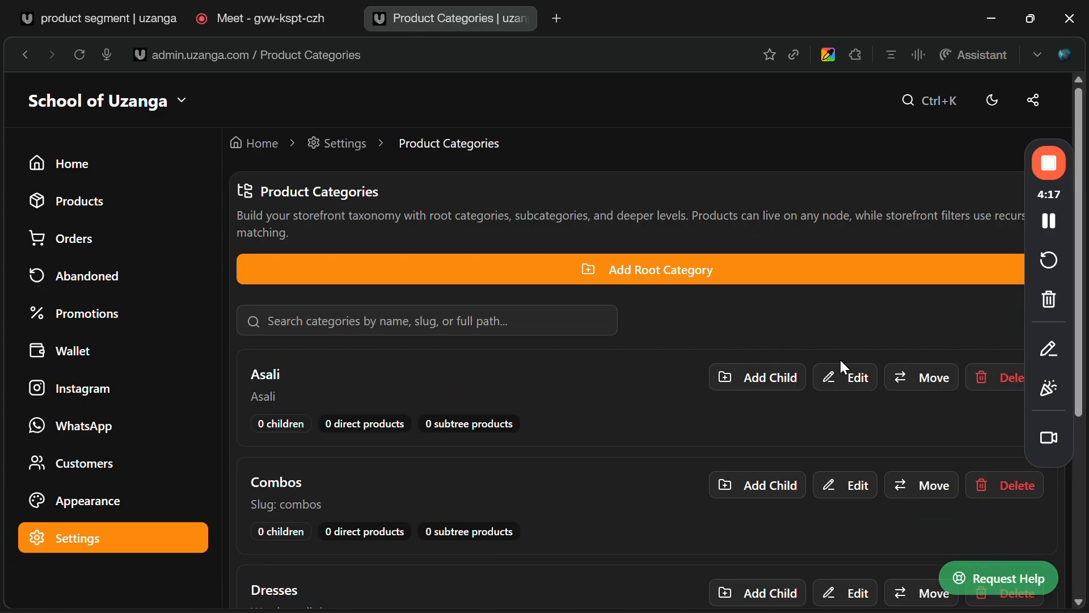
{"action": "scroll", "coordinate": [418, 332], "scroll_direction": "down", "scroll_amount": 2}
{"action": "scroll", "coordinate": [418, 333], "scroll_direction": "down", "scroll_amount": 1}
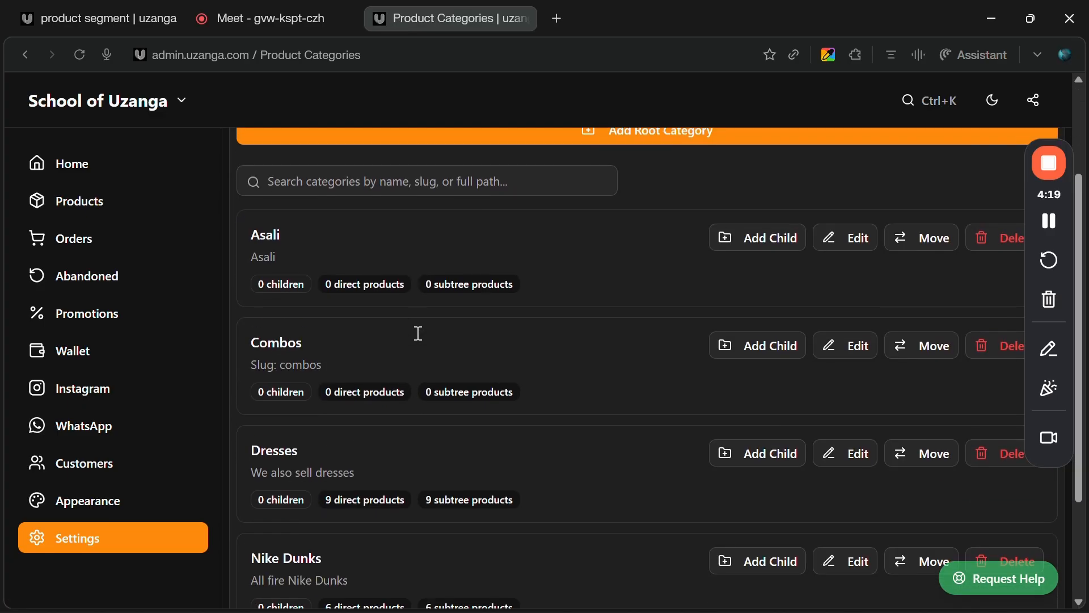
{"action": "scroll", "coordinate": [419, 341], "scroll_direction": "up", "scroll_amount": 3}
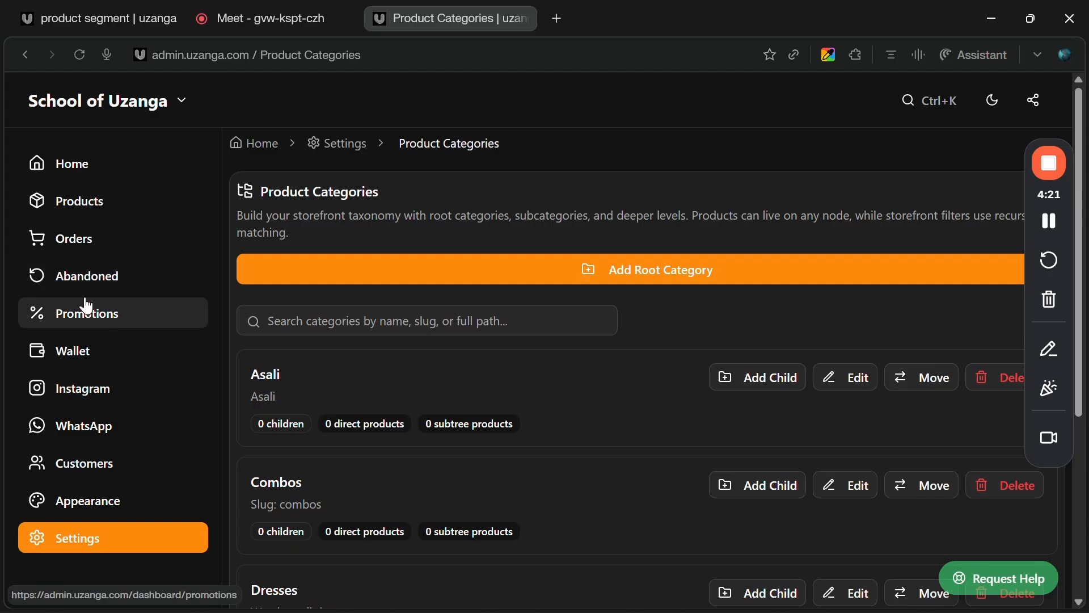
{"action": "left_click", "coordinate": [82, 323]}
- Return to the product segment's browser tab, search for the Asali category and add it to the segment's items
{"action": "left_click", "coordinate": [78, 8]}
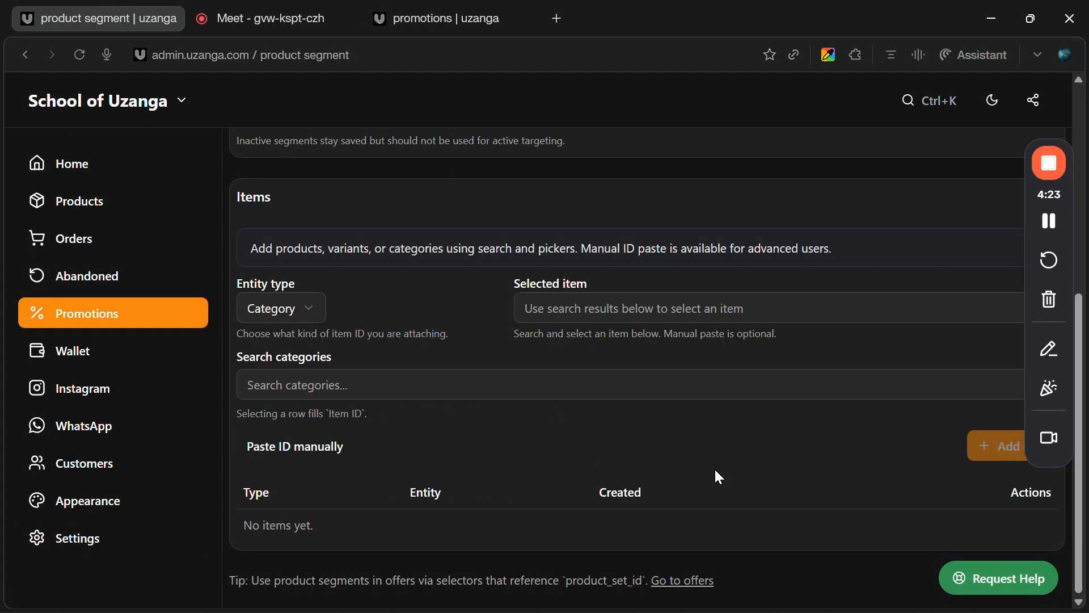
{"action": "left_click", "coordinate": [357, 387]}
{"action": "type", "text": "asal"}
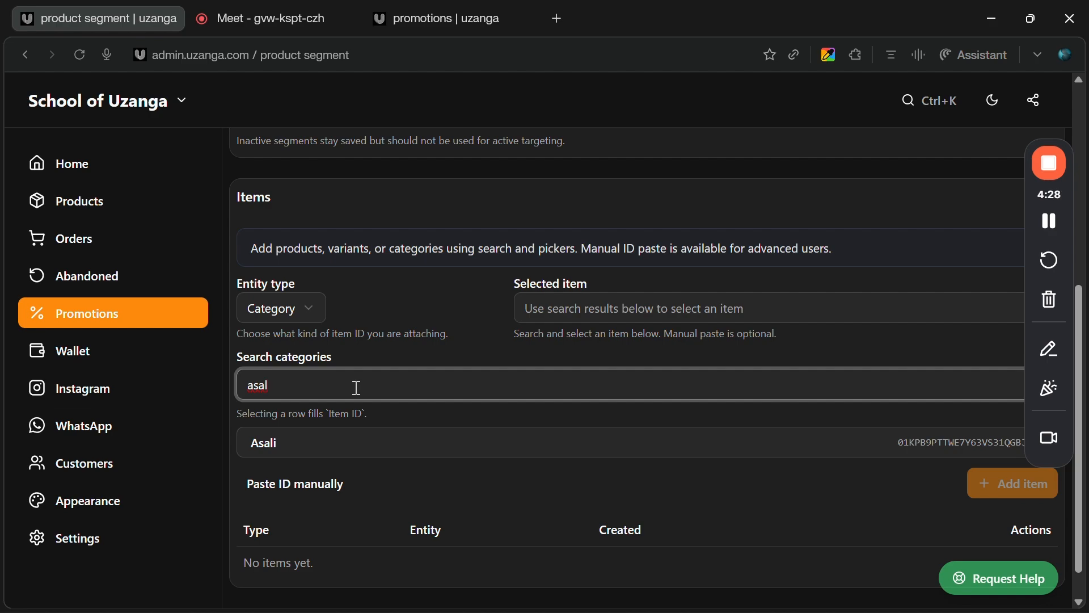
{"action": "left_click", "coordinate": [357, 454]}
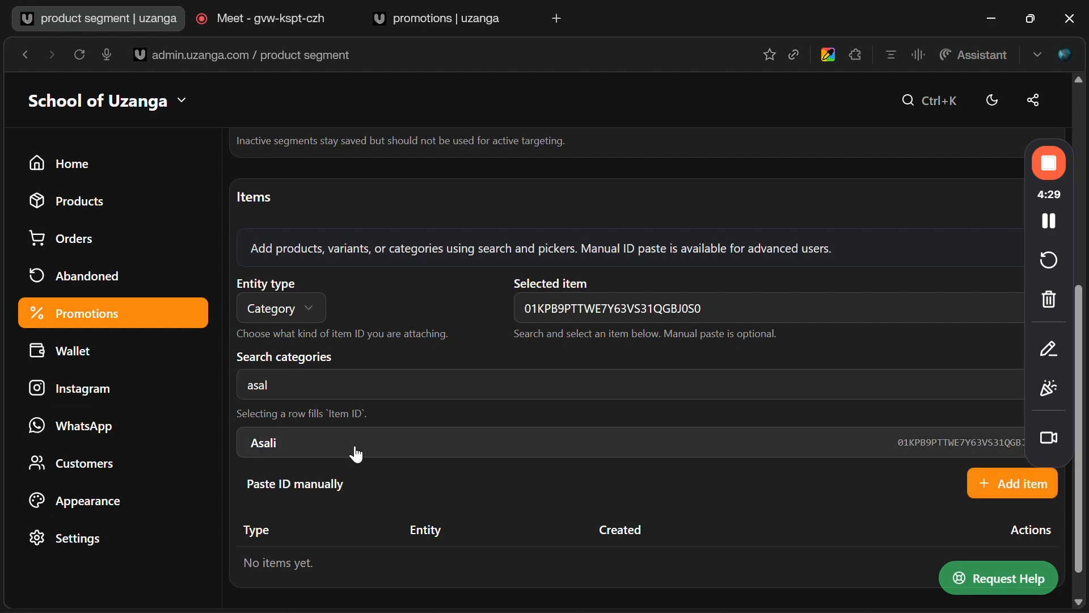
{"action": "left_click", "coordinate": [1009, 492]}
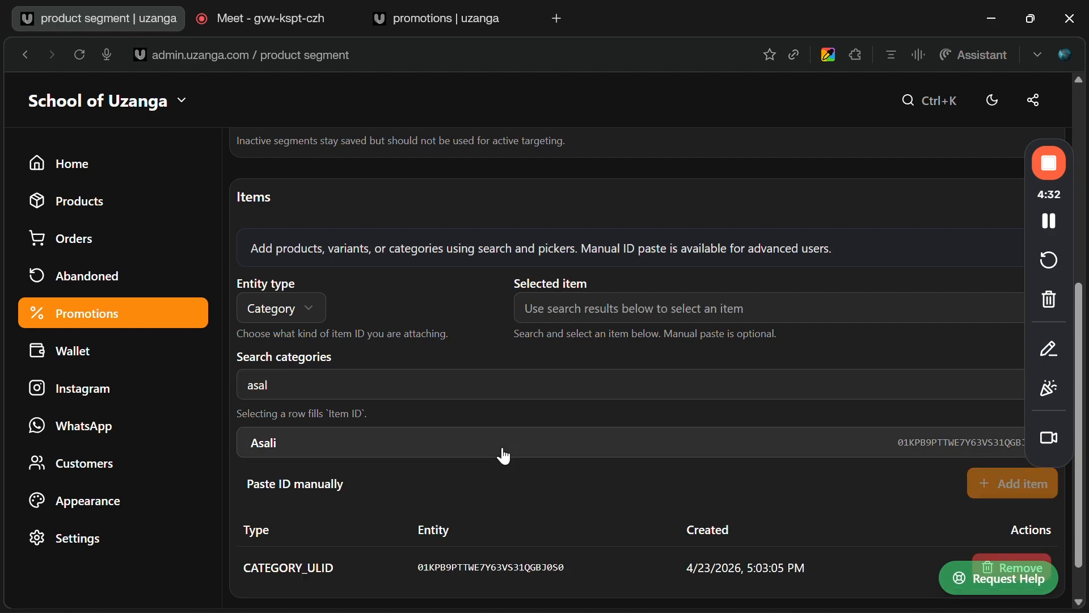
- Find the Combos category and add it to the product segment's items
{"action": "scroll", "coordinate": [504, 456], "scroll_direction": "down", "scroll_amount": 1}
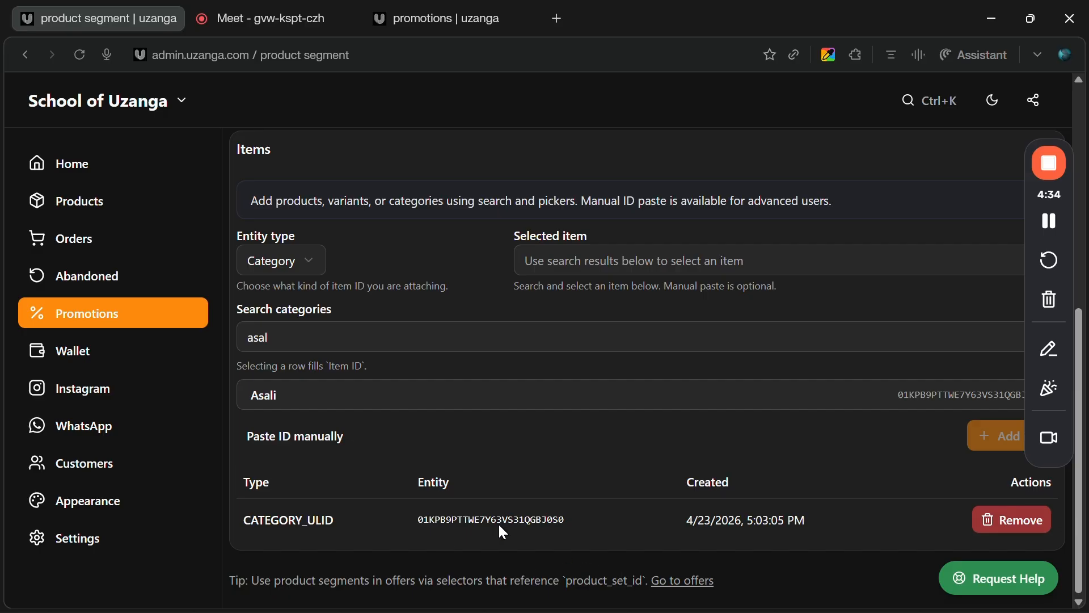
{"action": "left_click", "coordinate": [346, 339]}
{"action": "key", "text": "ctrl+a"}
{"action": "key", "text": "BackSpace"}
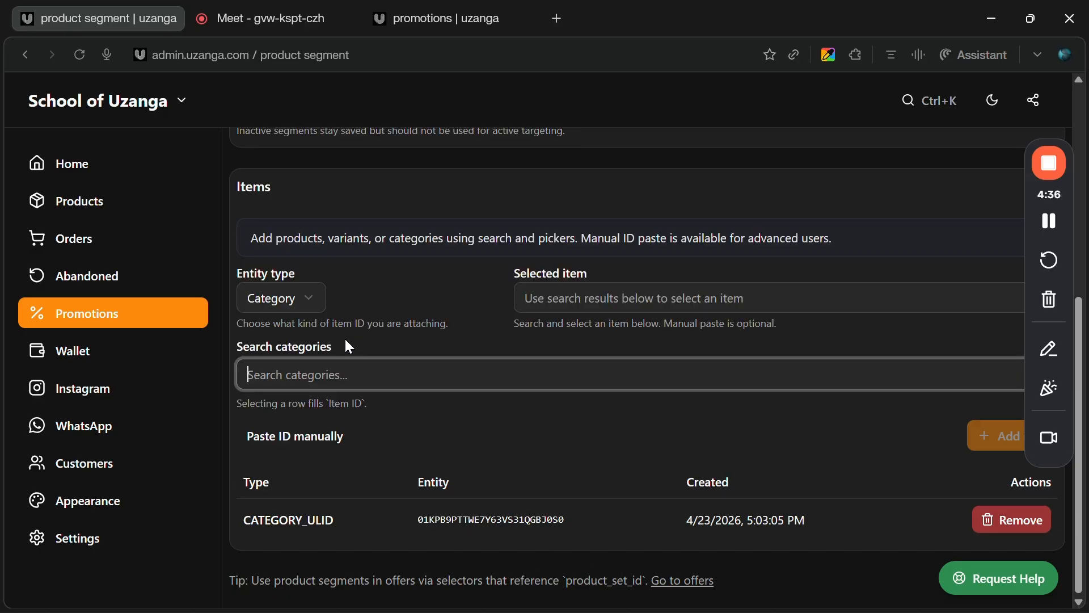
{"action": "type", "text": "comb"}
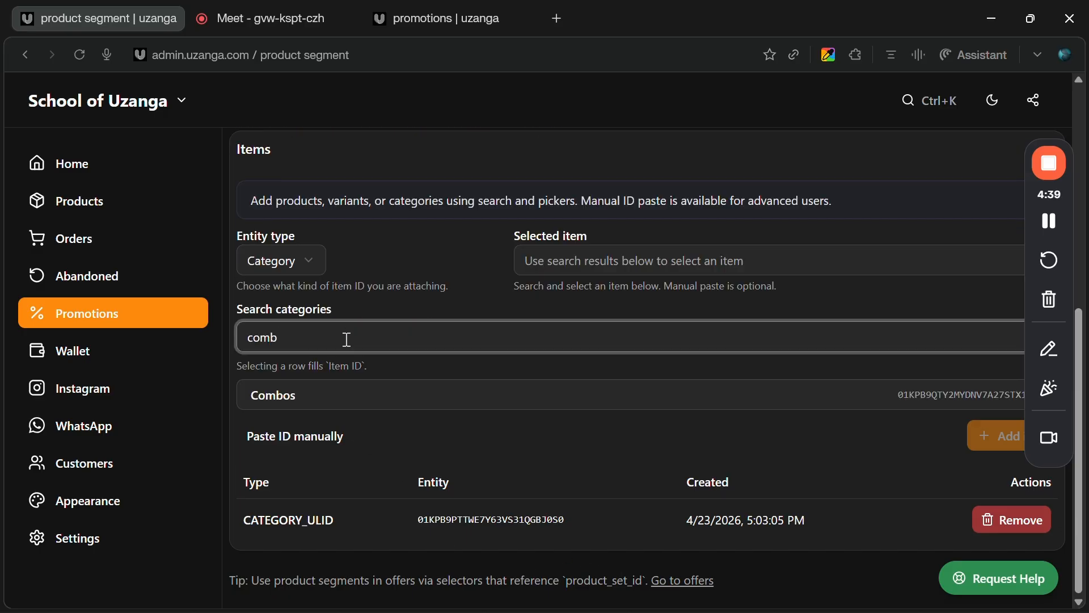
{"action": "left_click", "coordinate": [333, 392]}
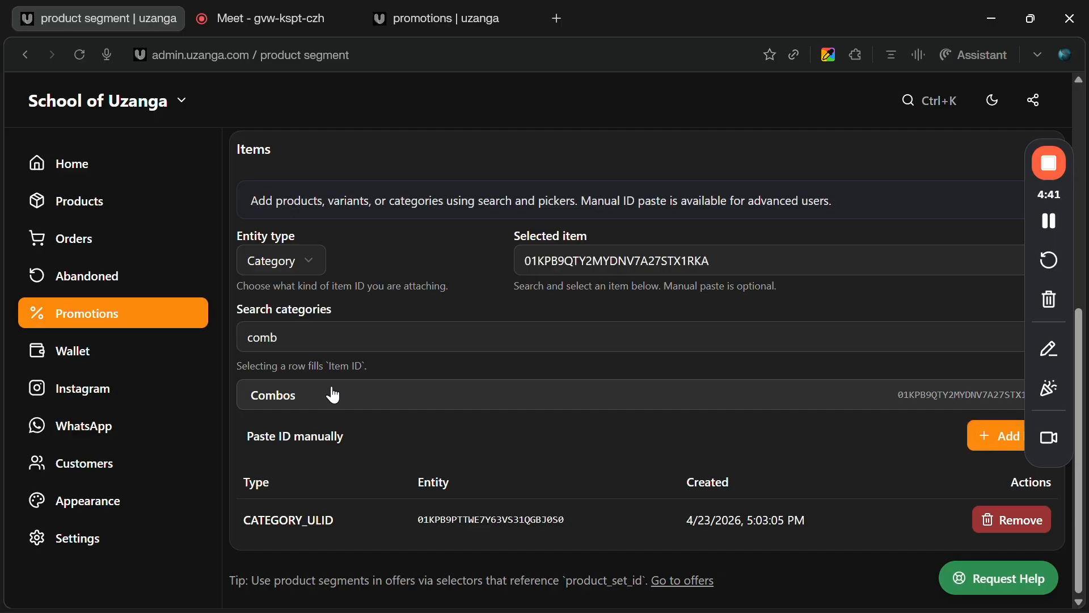
{"action": "left_click", "coordinate": [989, 429]}
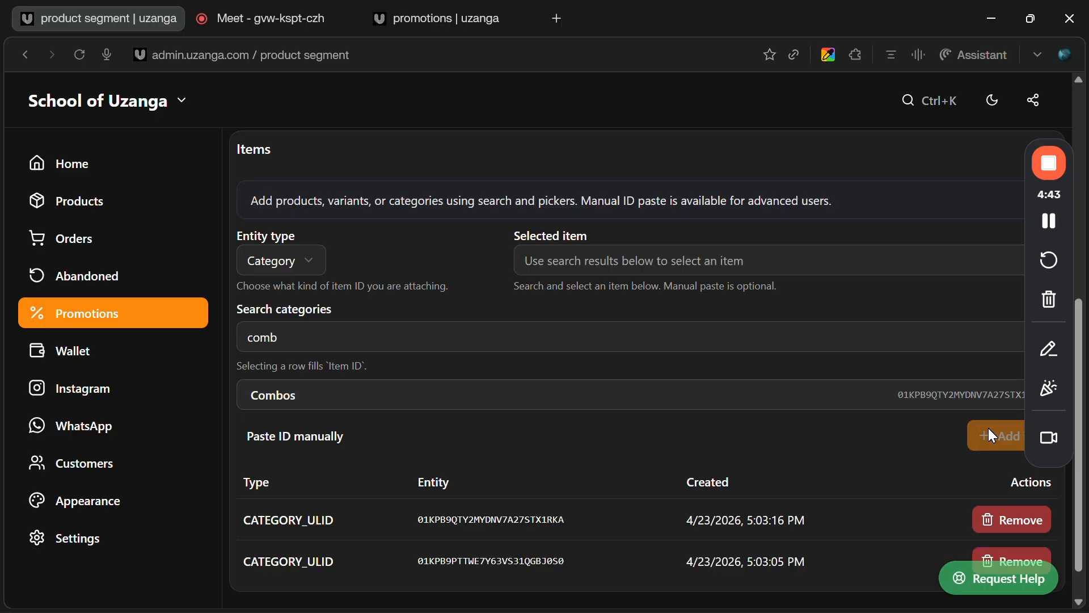
- Review the product segment's settings and its list of added category items
{"action": "scroll", "coordinate": [672, 412], "scroll_direction": "up", "scroll_amount": 5}
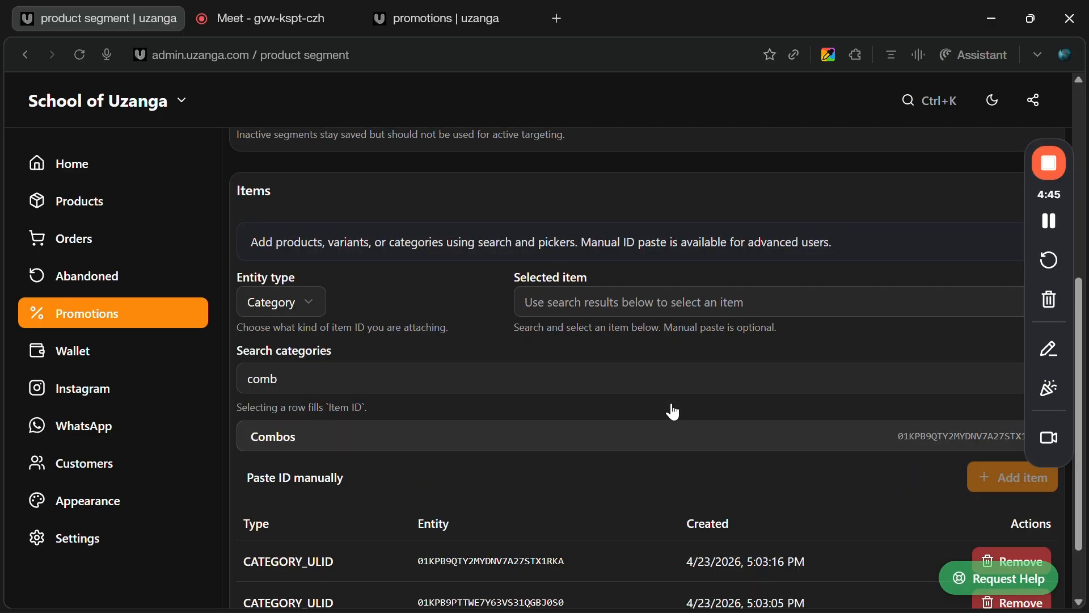
{"action": "scroll", "coordinate": [672, 411], "scroll_direction": "down", "scroll_amount": 4}
{"action": "scroll", "coordinate": [673, 412], "scroll_direction": "up", "scroll_amount": 4}
{"action": "scroll", "coordinate": [672, 403], "scroll_direction": "down", "scroll_amount": 5}
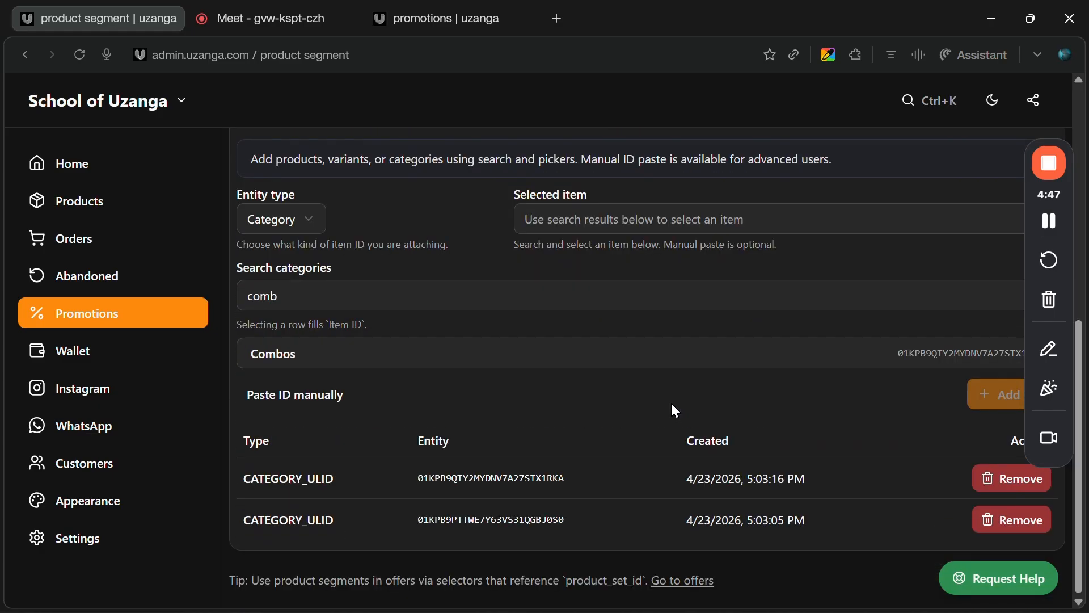
{"action": "scroll", "coordinate": [372, 346], "scroll_direction": "up", "scroll_amount": 5}
{"action": "scroll", "coordinate": [375, 348], "scroll_direction": "up", "scroll_amount": 2}
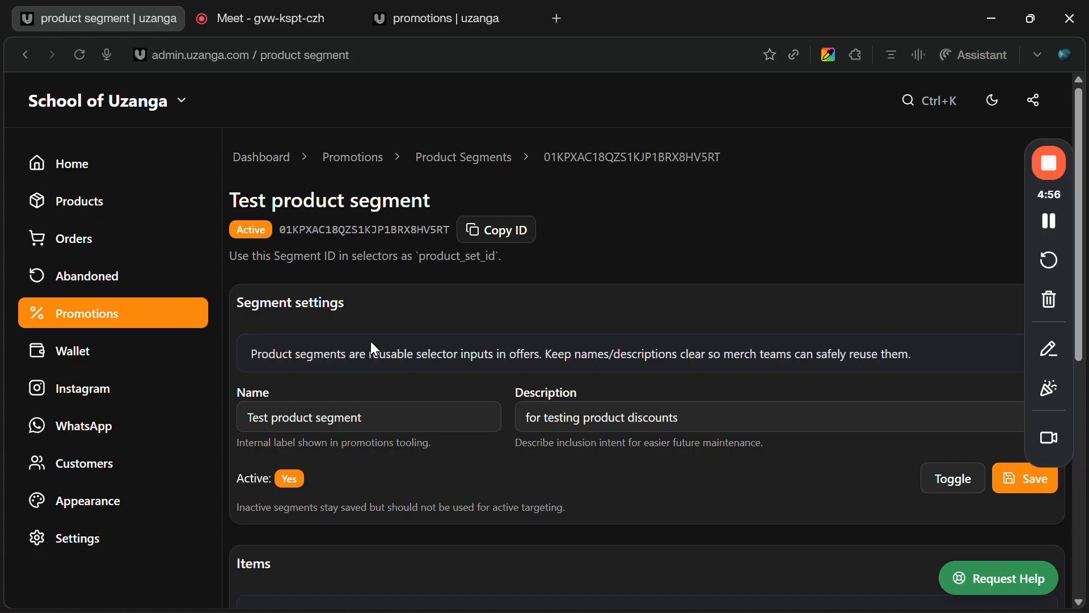
{"action": "scroll", "coordinate": [373, 348], "scroll_direction": "down", "scroll_amount": 8}
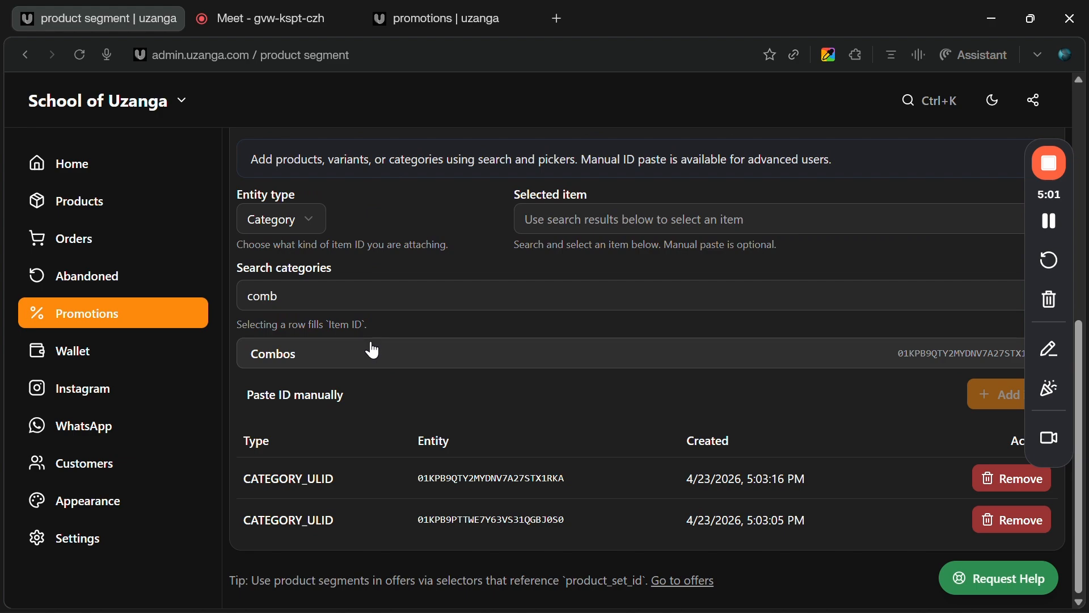
{"action": "scroll", "coordinate": [374, 350], "scroll_direction": "up", "scroll_amount": 6}
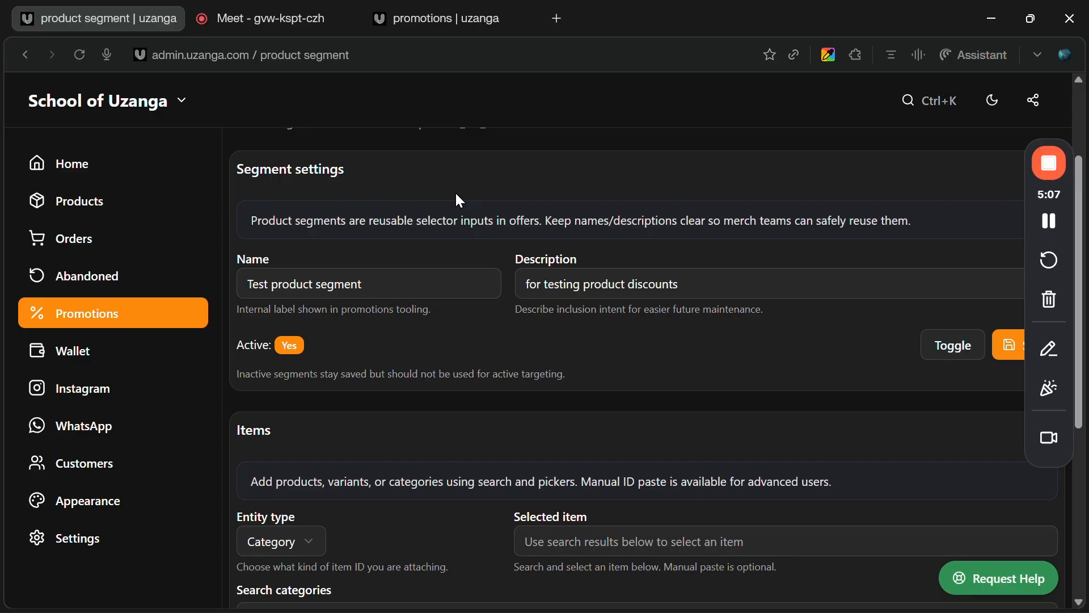
{"action": "scroll", "coordinate": [456, 195], "scroll_direction": "up", "scroll_amount": 1}
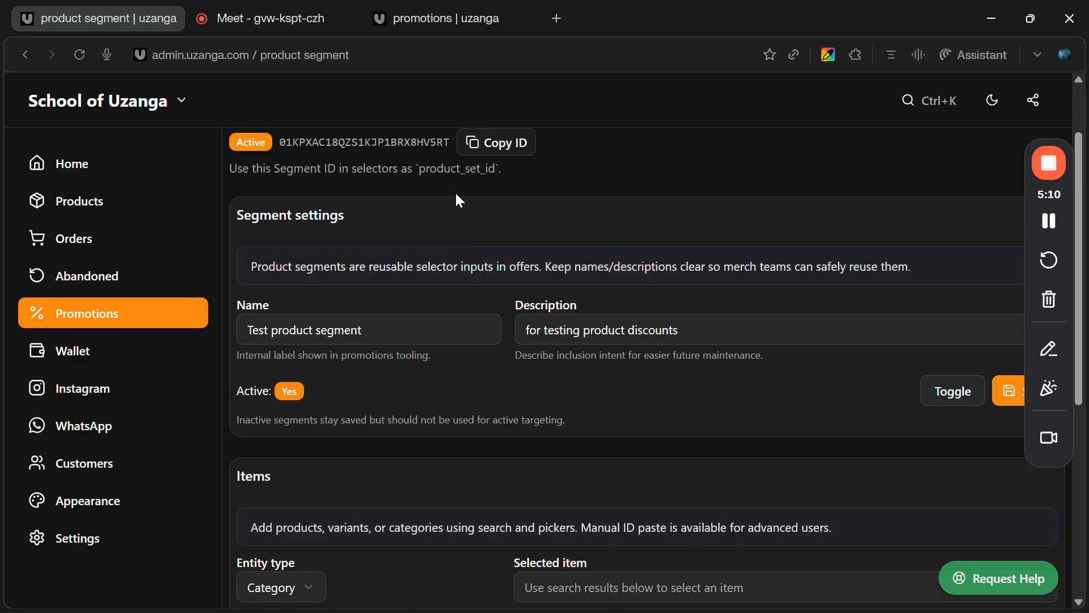
- Open the offers under Promotions and pause the active "new customers 10 v1" offer
{"action": "left_click", "coordinate": [124, 327]}
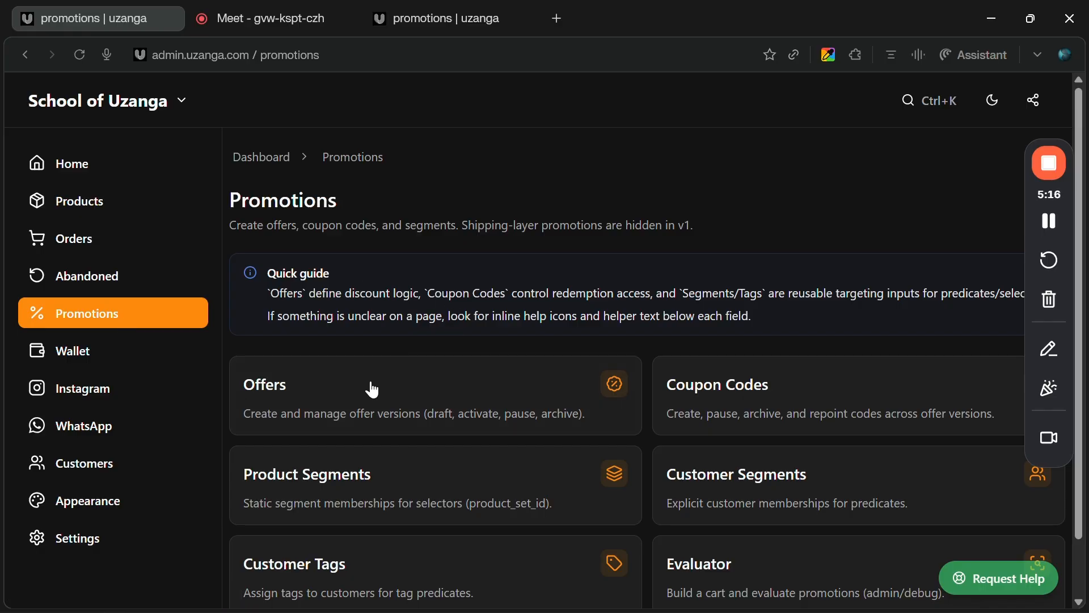
{"action": "left_click", "coordinate": [337, 382]}
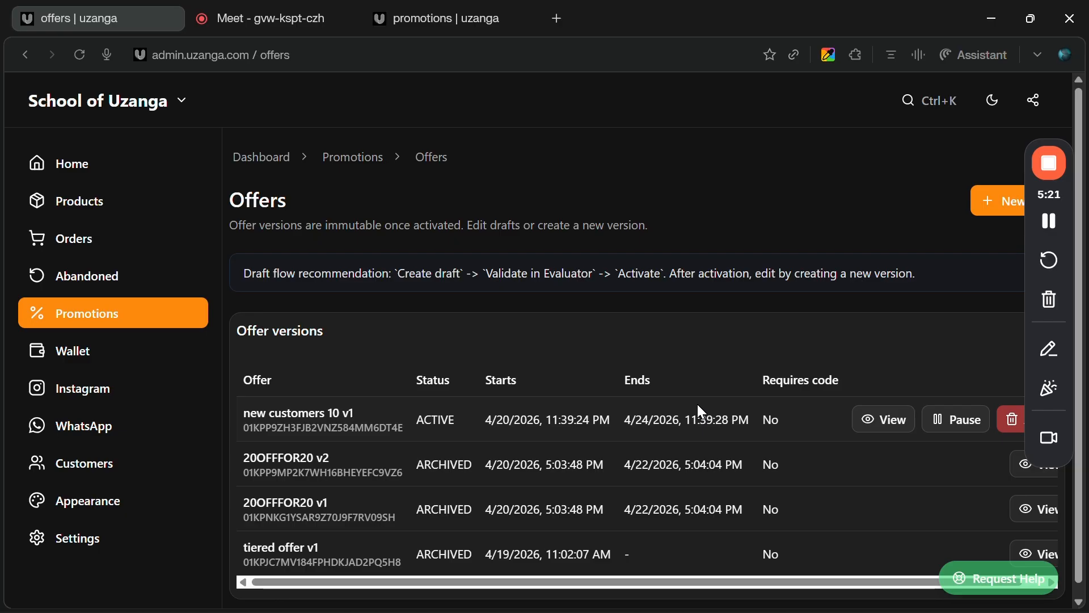
{"action": "scroll", "coordinate": [697, 402], "scroll_direction": "down", "scroll_amount": 1}
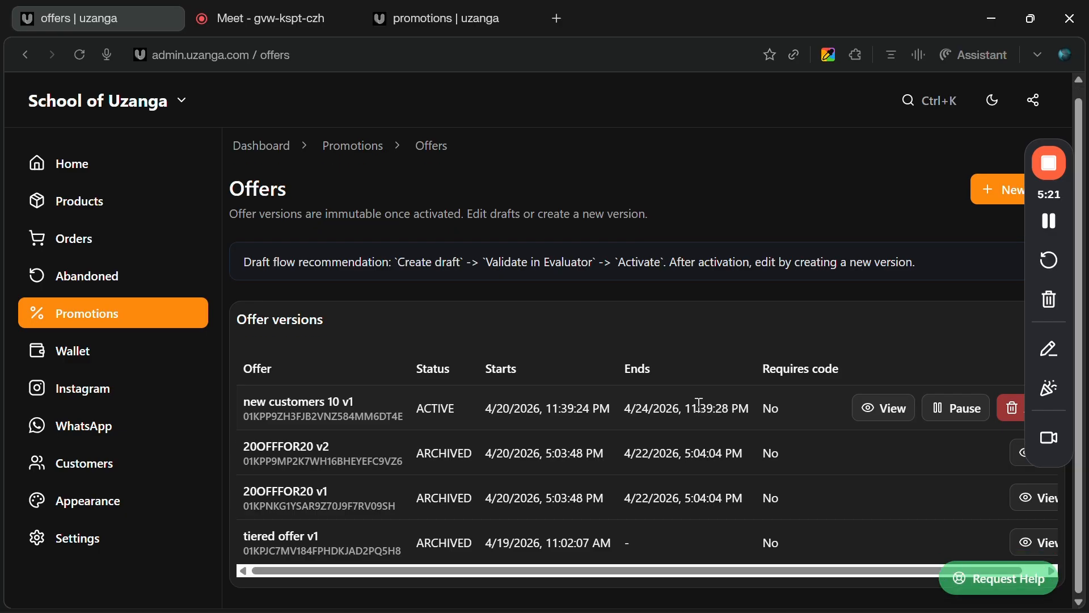
{"action": "left_click", "coordinate": [949, 408]}
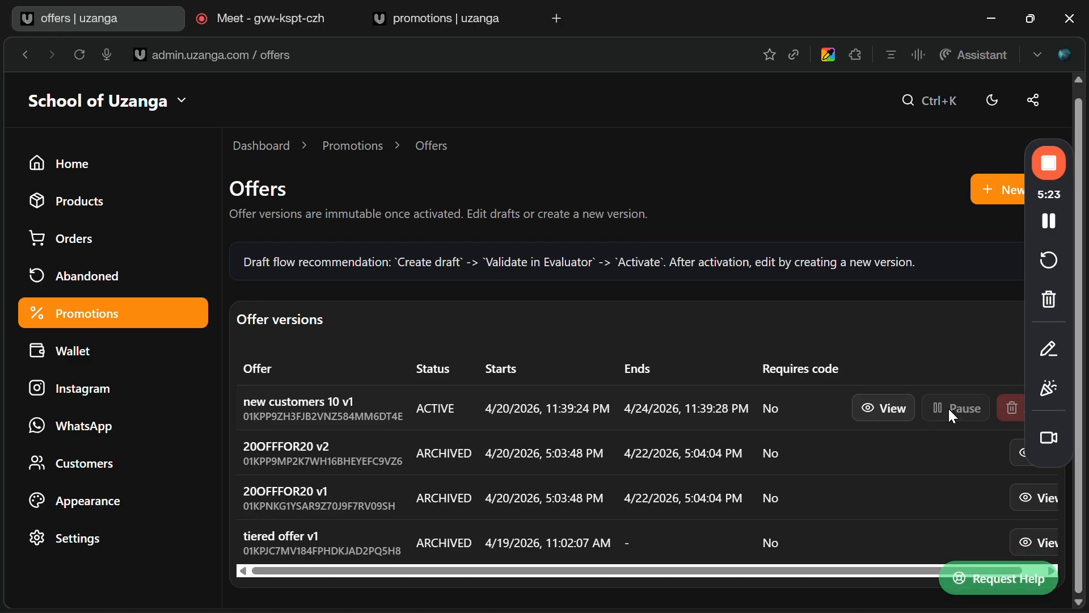
- Start a new offer and set its offer ID to "test limited time offer"
{"action": "left_click", "coordinate": [994, 196]}
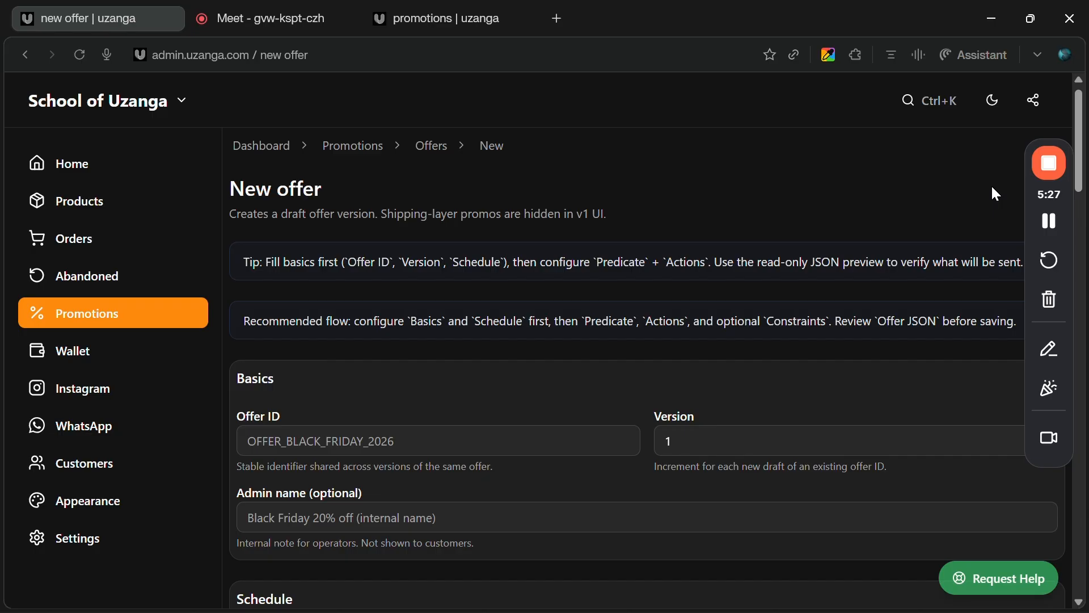
{"action": "scroll", "coordinate": [484, 406], "scroll_direction": "down", "scroll_amount": 2}
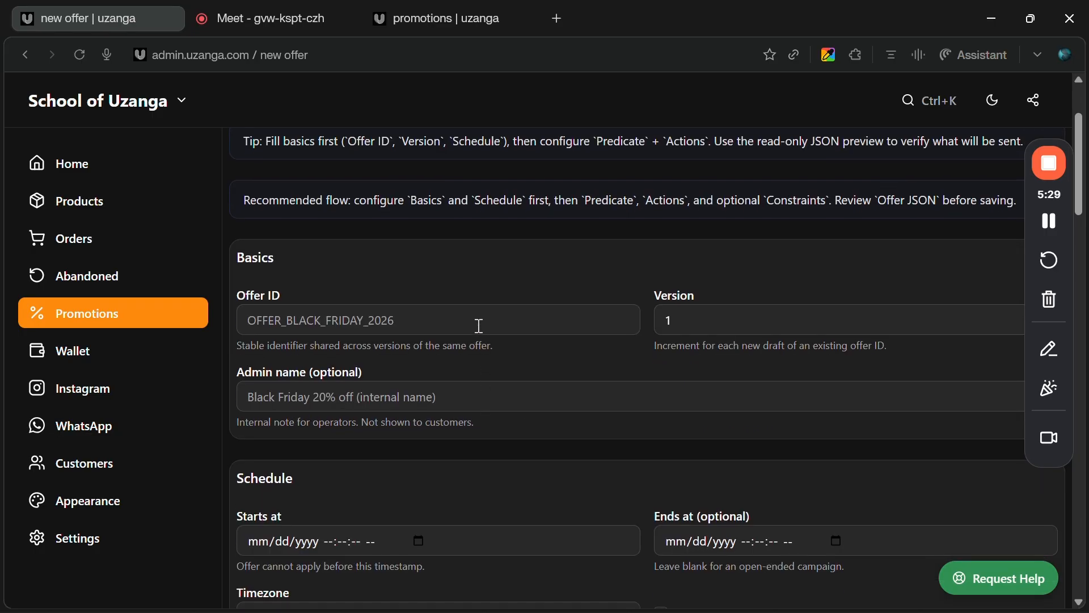
{"action": "left_click", "coordinate": [479, 326]}
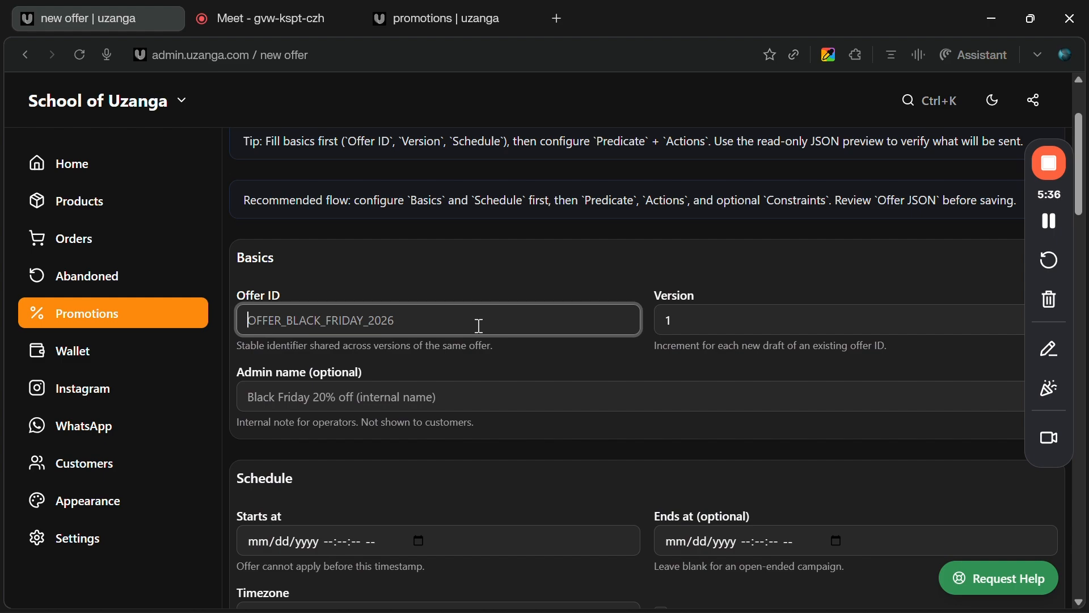
{"action": "type", "text": "test"}
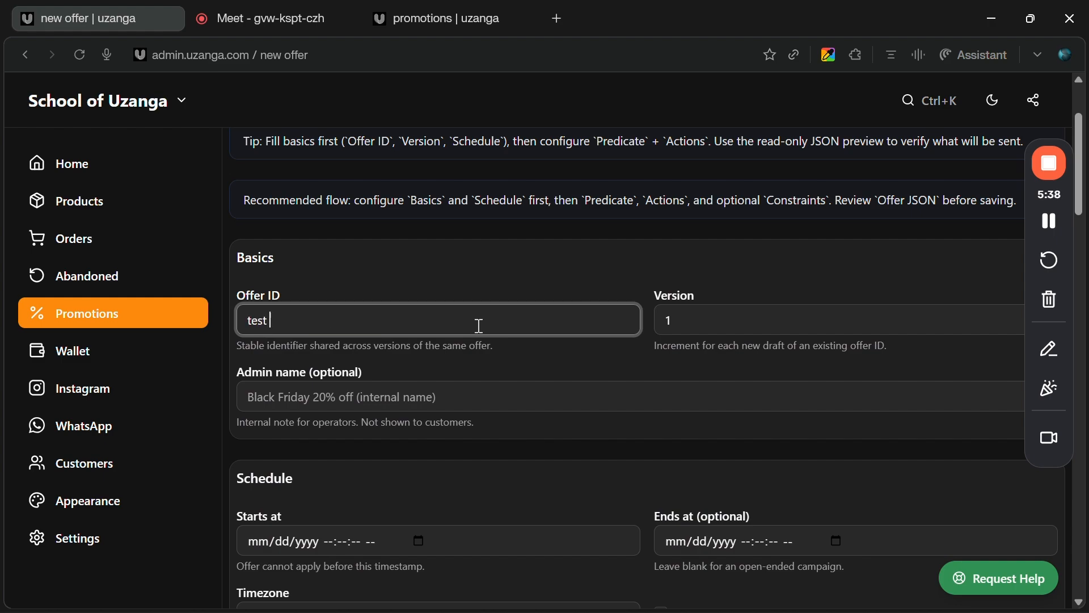
{"action": "type", "text": " limited time offer"}
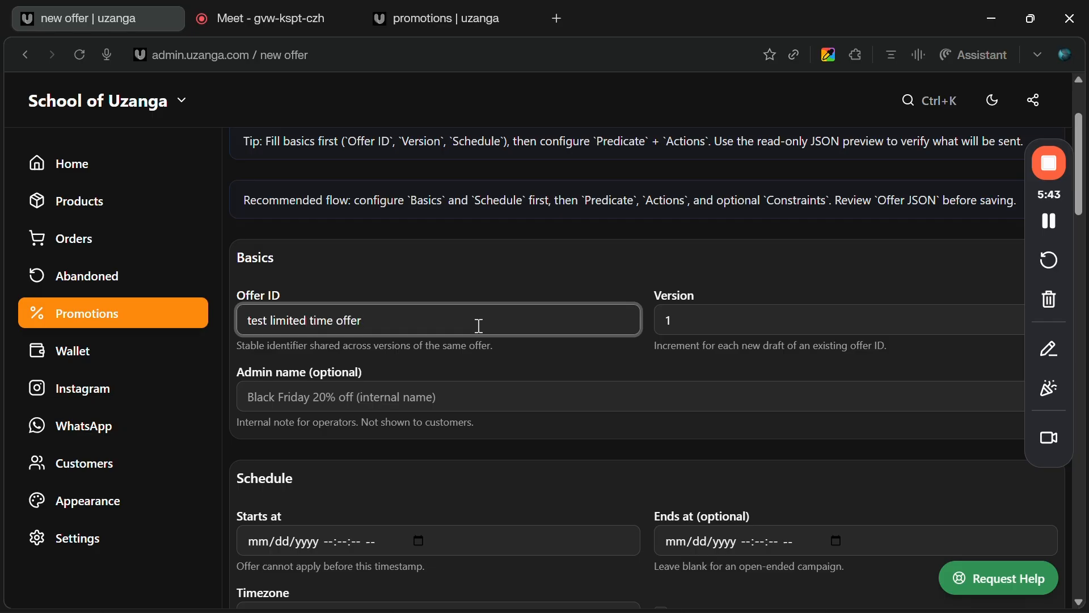
- Copy the offer ID "test limited time offer" into the offer's admin name
{"action": "key", "text": "ctrl+a"}
{"action": "key", "text": "ctrl+c"}
{"action": "left_click", "coordinate": [425, 391]}
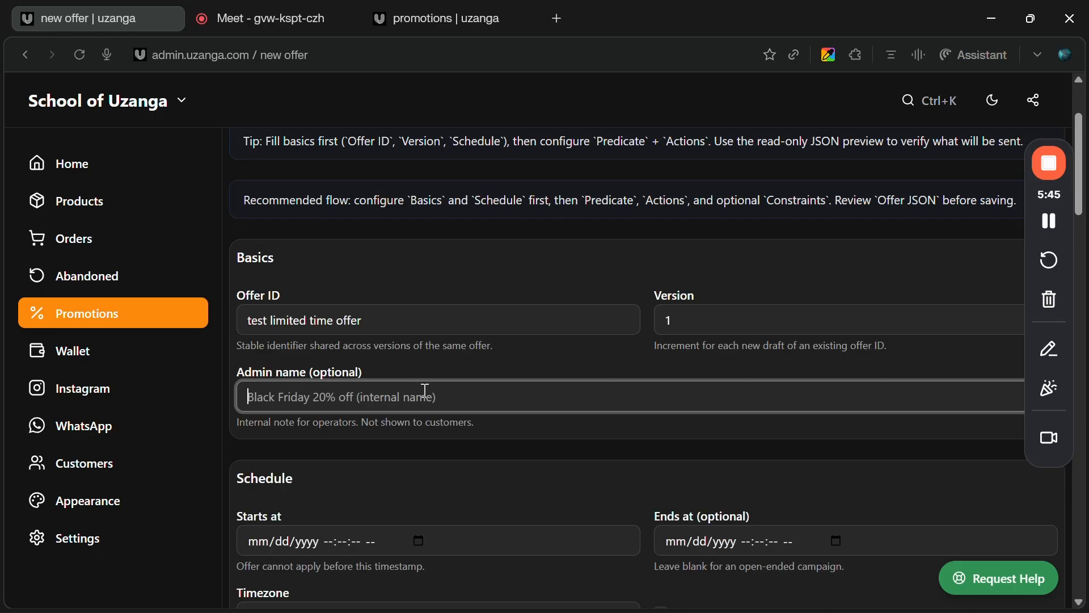
{"action": "key", "text": "ctrl+v"}
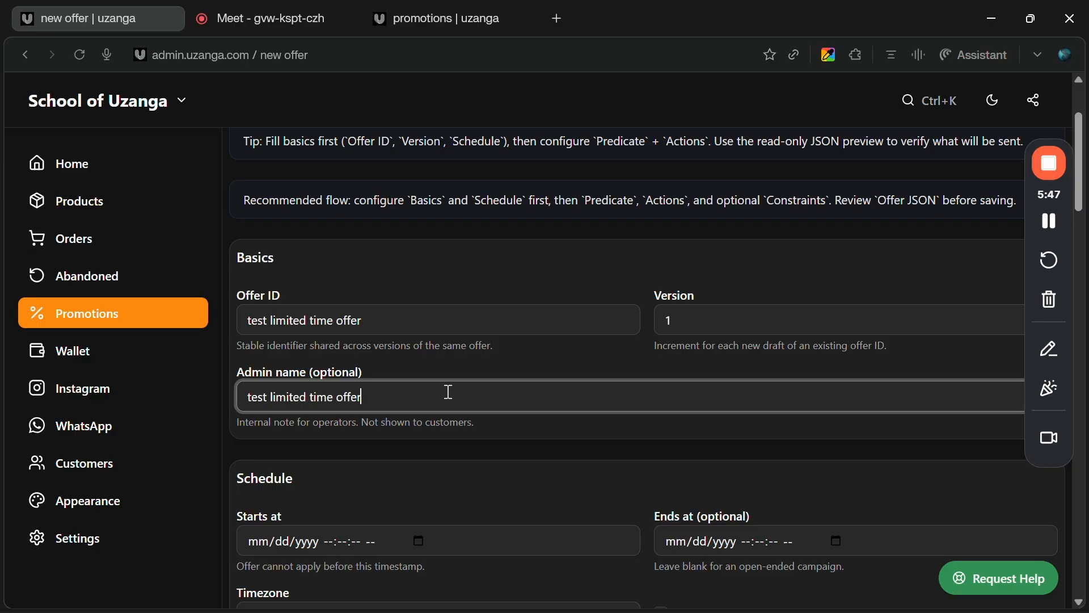
- Schedule the offer to start on 04/23/2026 at 05:04:34 PM
{"action": "scroll", "coordinate": [448, 391], "scroll_direction": "down", "scroll_amount": 4}
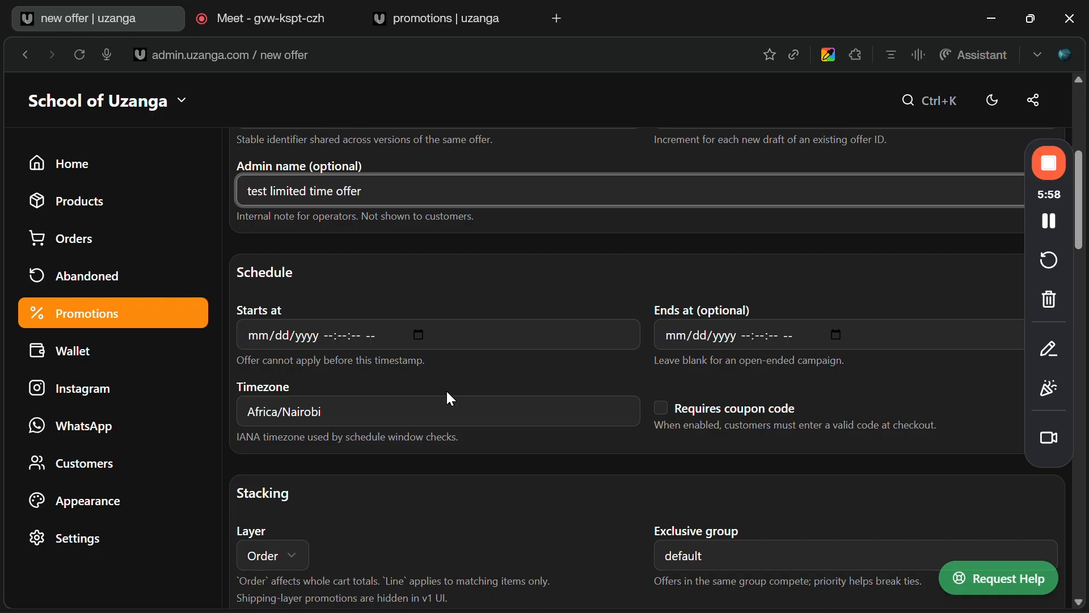
{"action": "left_click", "coordinate": [420, 335]}
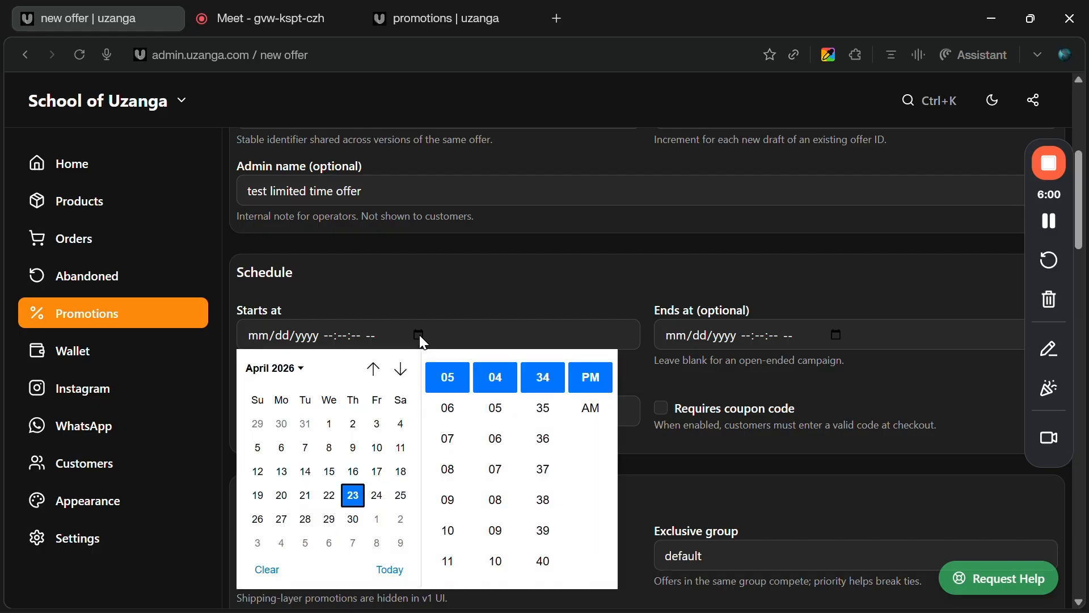
{"action": "left_click", "coordinate": [353, 496]}
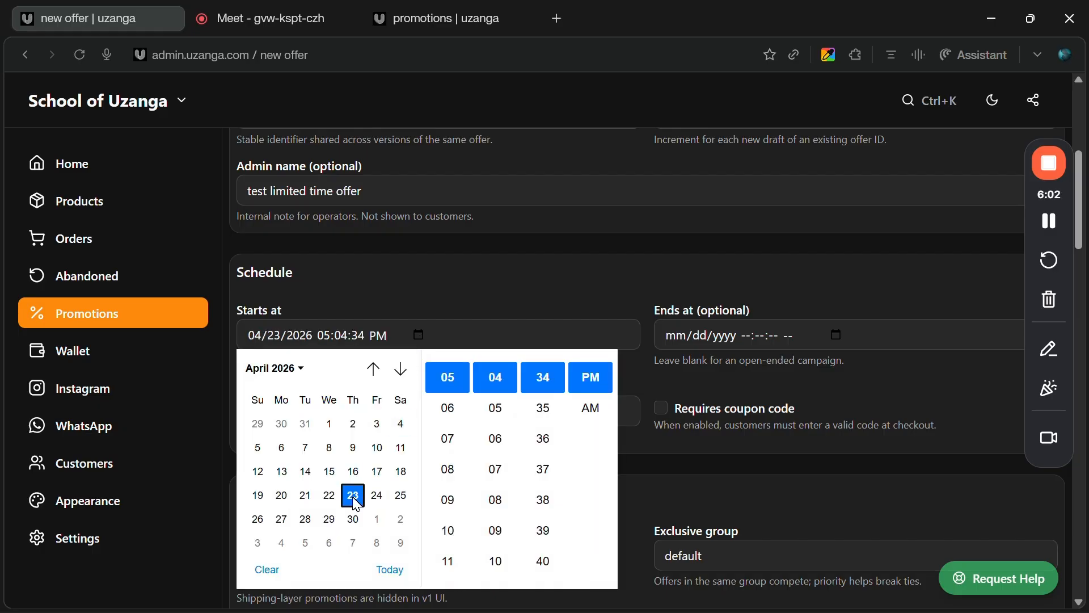
{"action": "left_click", "coordinate": [475, 294]}
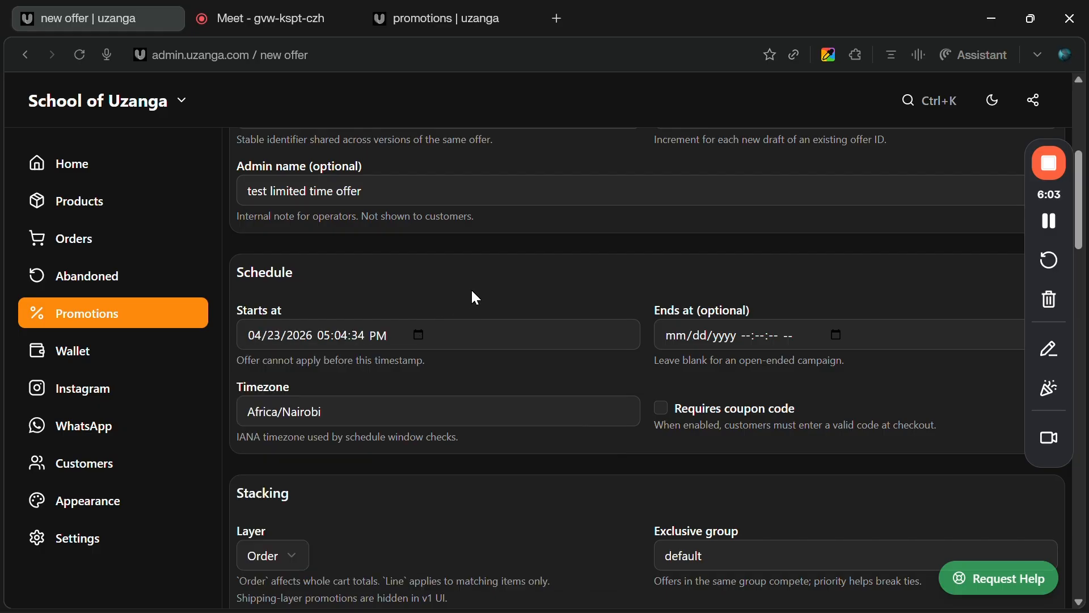
- Schedule the offer to end on 04/30/2026 at 12:00:00 PM
{"action": "left_click", "coordinate": [836, 334]}
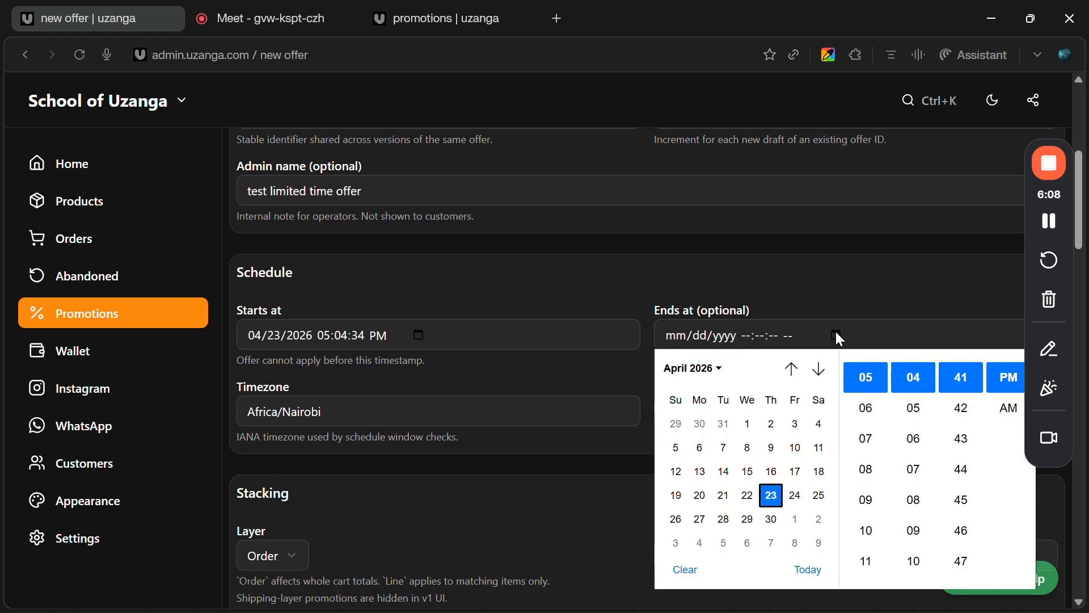
{"action": "left_click", "coordinate": [769, 520]}
{"action": "scroll", "coordinate": [883, 511], "scroll_direction": "up", "scroll_amount": 3}
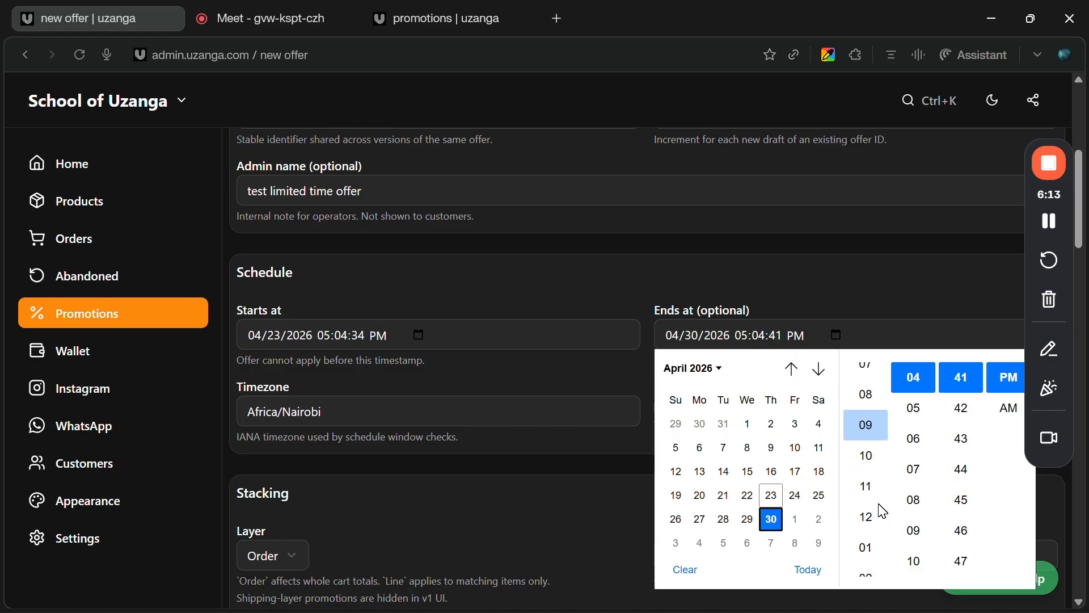
{"action": "scroll", "coordinate": [883, 511], "scroll_direction": "up", "scroll_amount": 6}
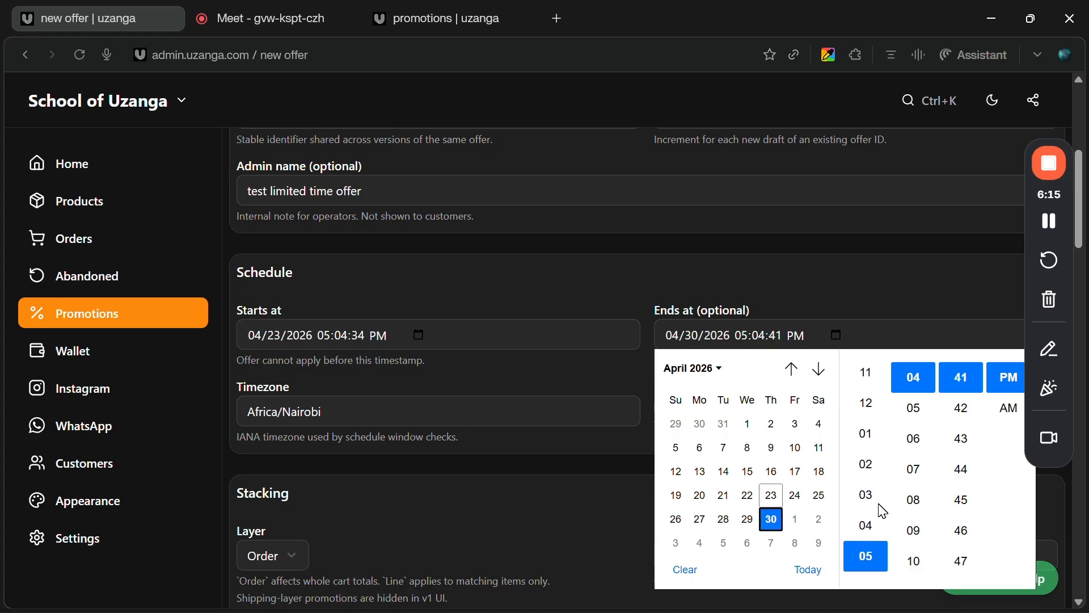
{"action": "left_click", "coordinate": [868, 457]}
{"action": "scroll", "coordinate": [908, 417], "scroll_direction": "up", "scroll_amount": 4}
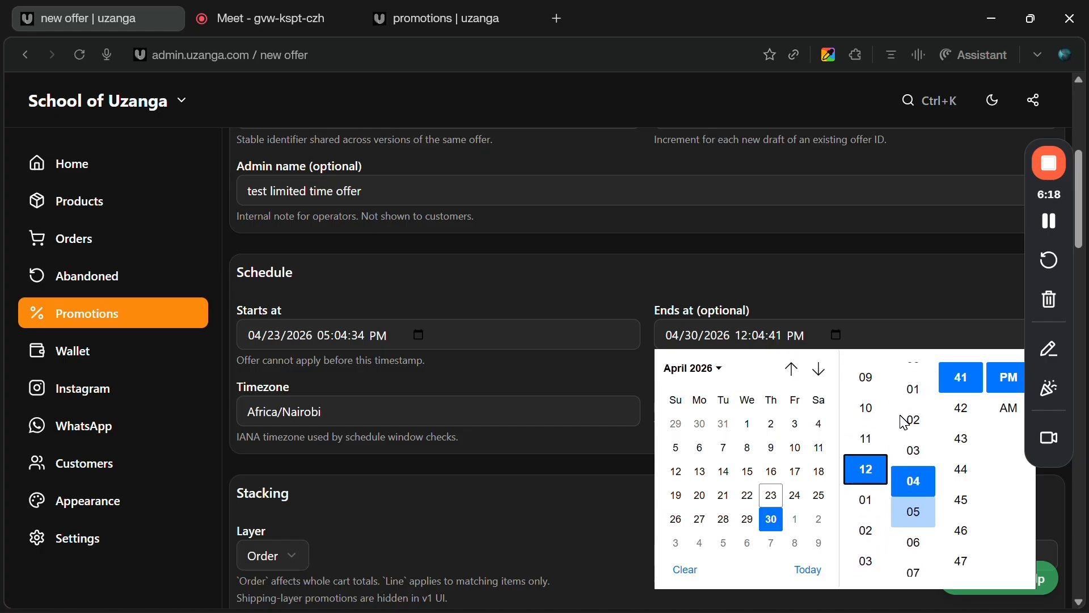
{"action": "left_click", "coordinate": [915, 406]}
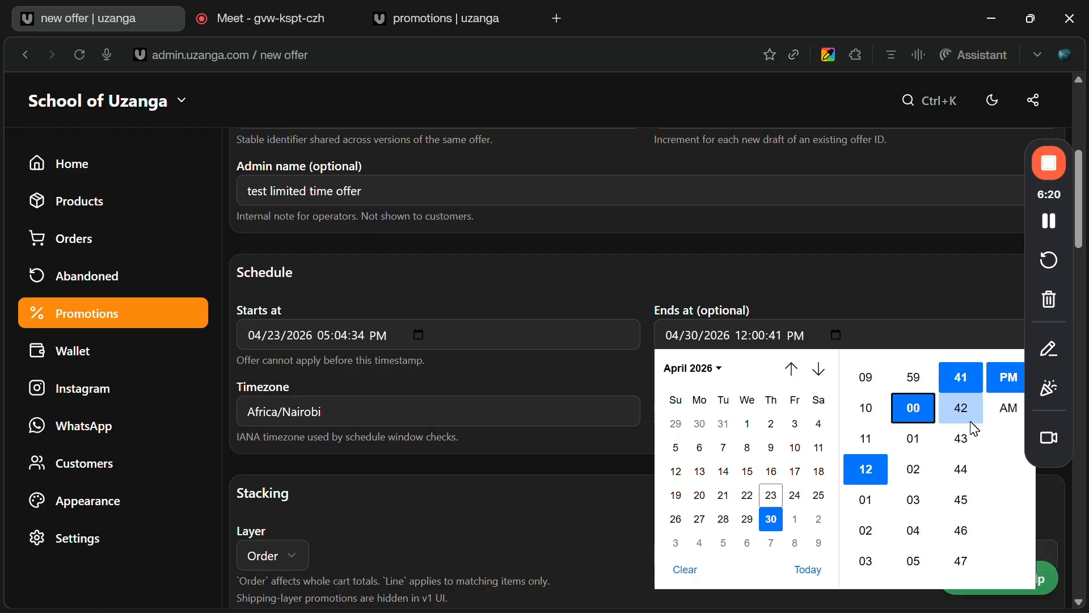
{"action": "scroll", "coordinate": [971, 426], "scroll_direction": "down", "scroll_amount": 12}
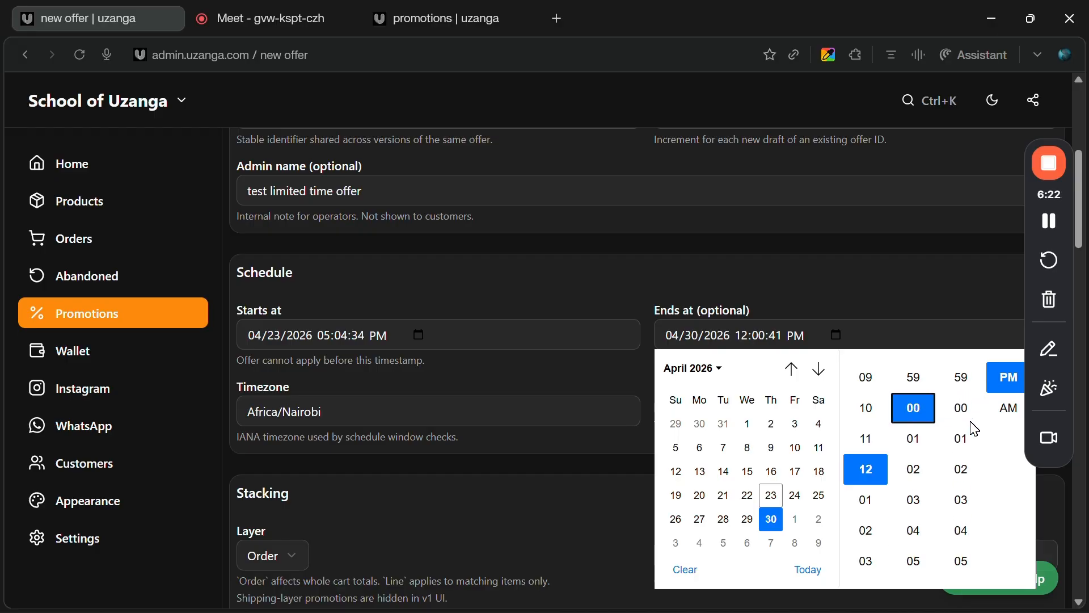
{"action": "left_click", "coordinate": [964, 408]}
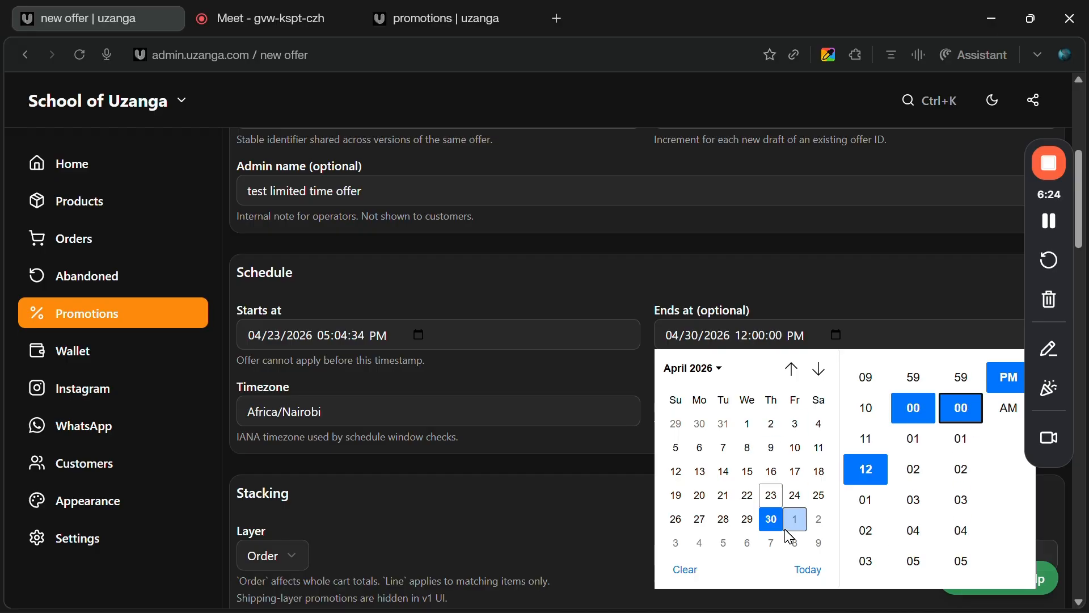
{"action": "left_click", "coordinate": [771, 518]}
{"action": "left_click", "coordinate": [811, 298]}
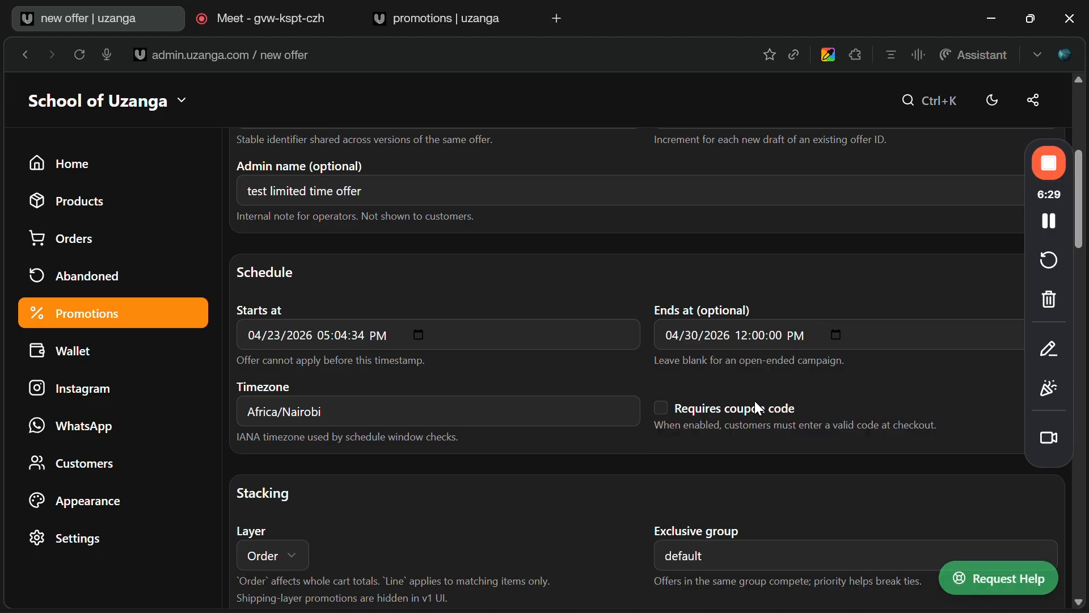
- Set the offer's predicate condition to "Cart contains selector"
{"action": "scroll", "coordinate": [728, 395], "scroll_direction": "down", "scroll_amount": 2}
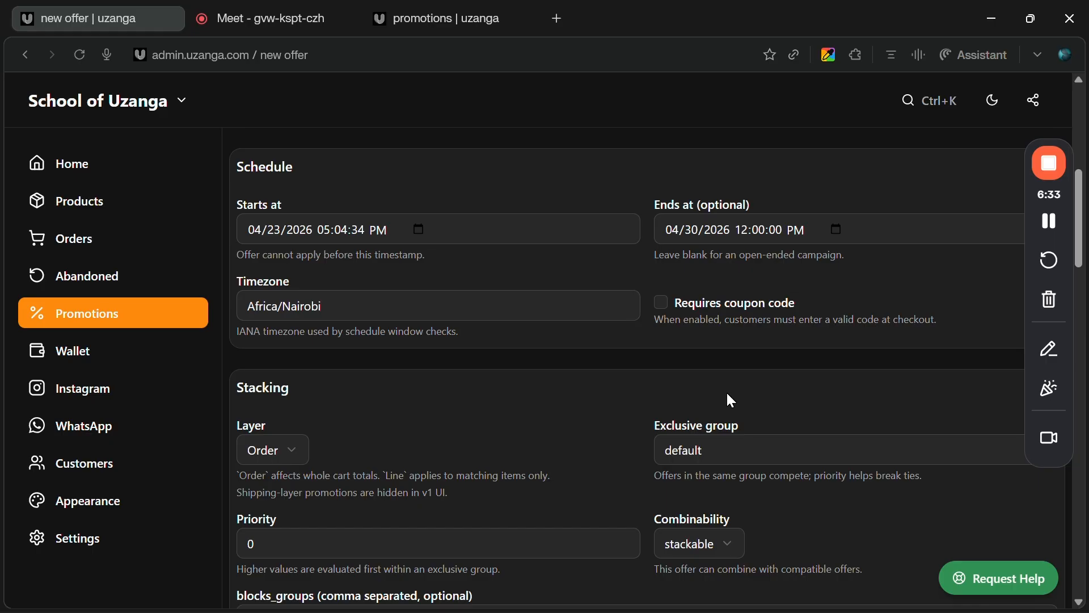
{"action": "scroll", "coordinate": [728, 395], "scroll_direction": "up", "scroll_amount": 2}
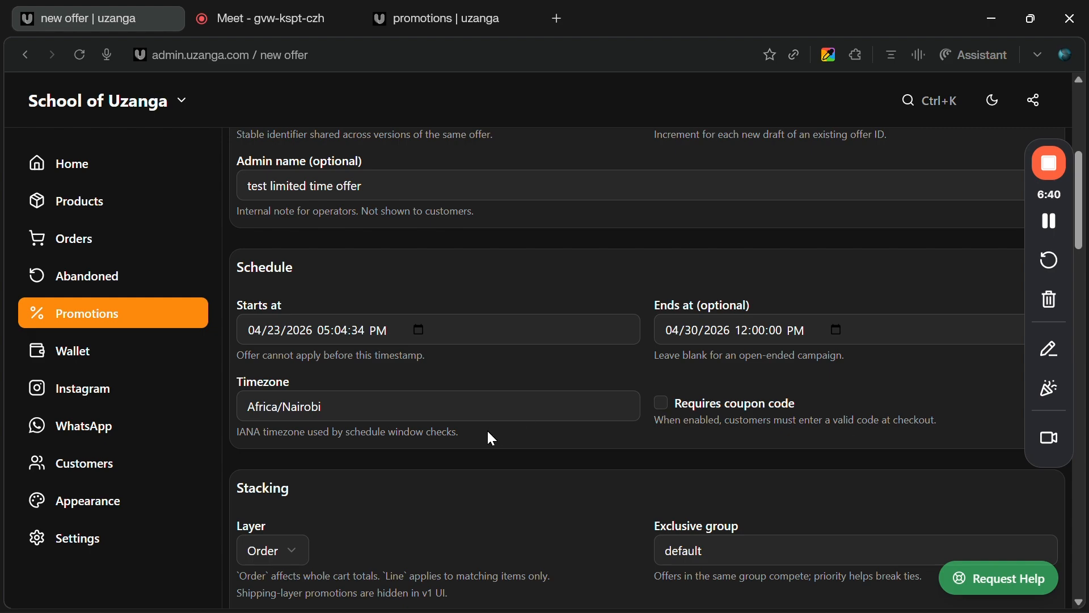
{"action": "scroll", "coordinate": [487, 429], "scroll_direction": "down", "scroll_amount": 5}
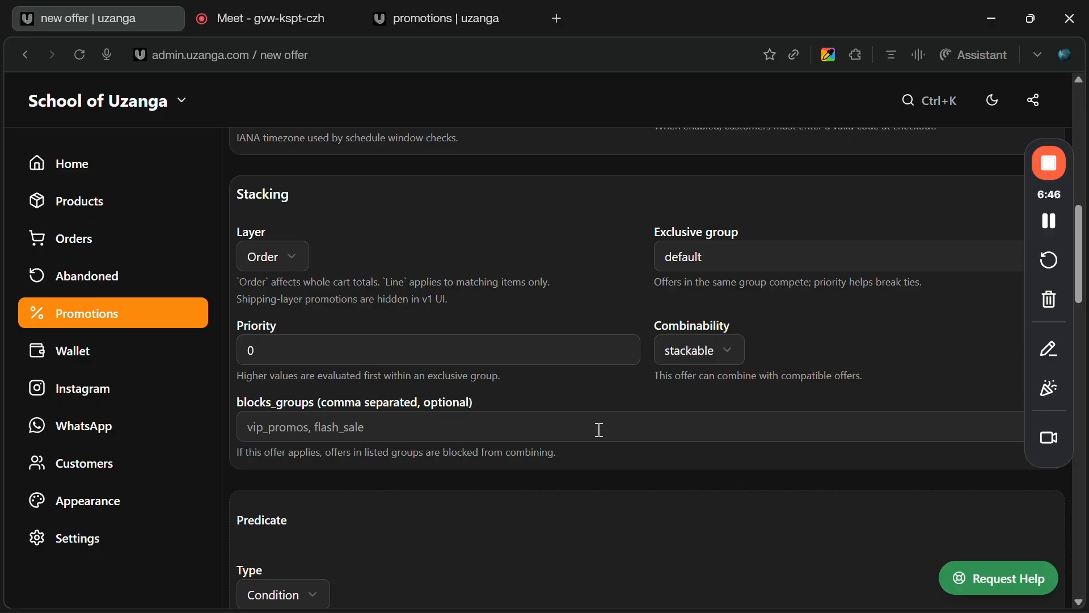
{"action": "scroll", "coordinate": [598, 427], "scroll_direction": "down", "scroll_amount": 5}
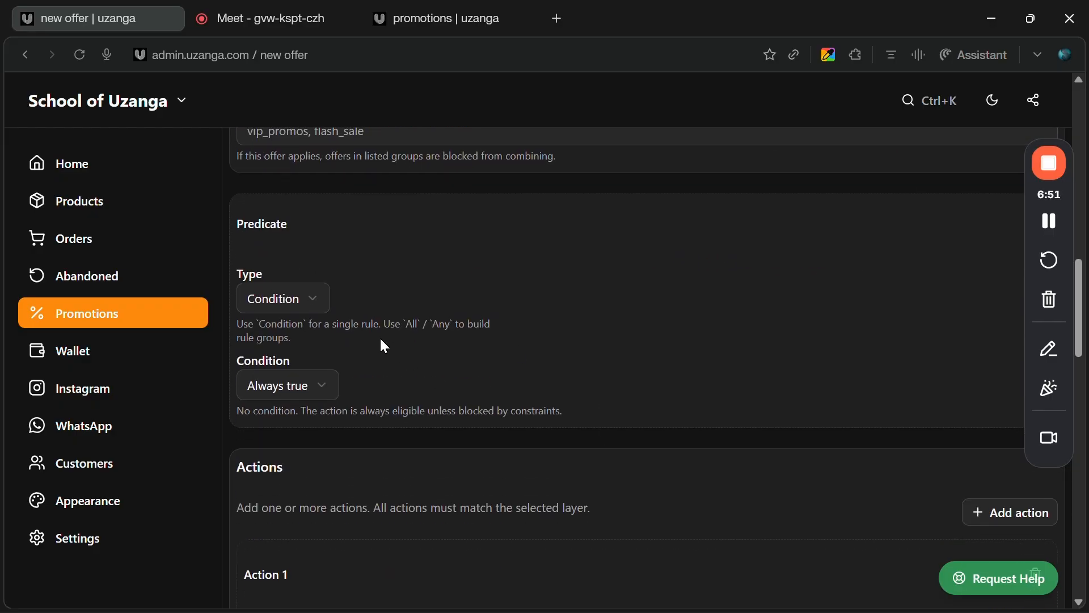
{"action": "left_click", "coordinate": [311, 391]}
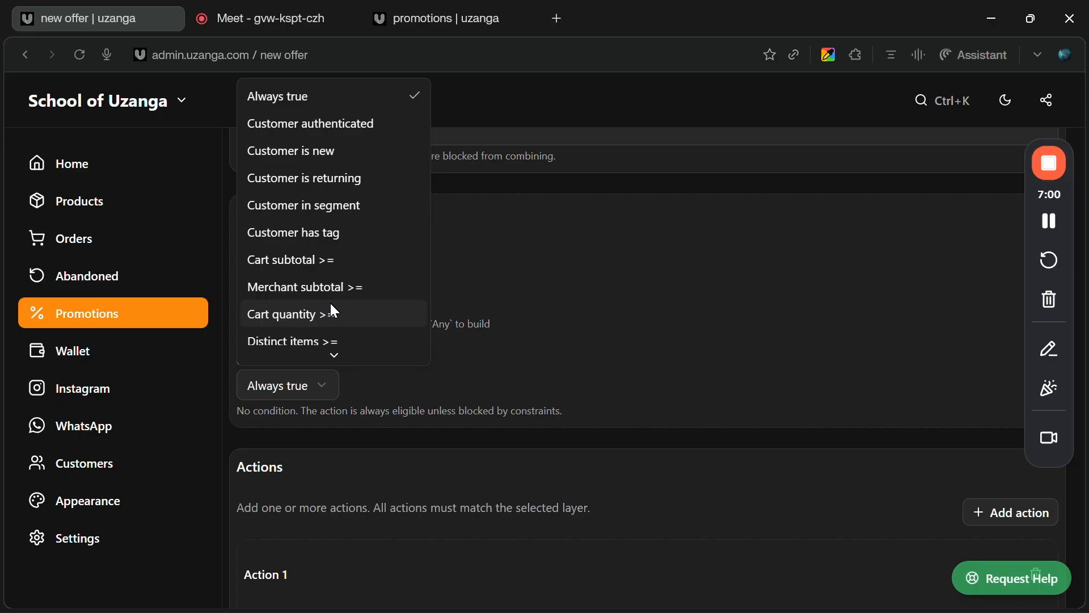
{"action": "scroll", "coordinate": [334, 311], "scroll_direction": "down", "scroll_amount": 3}
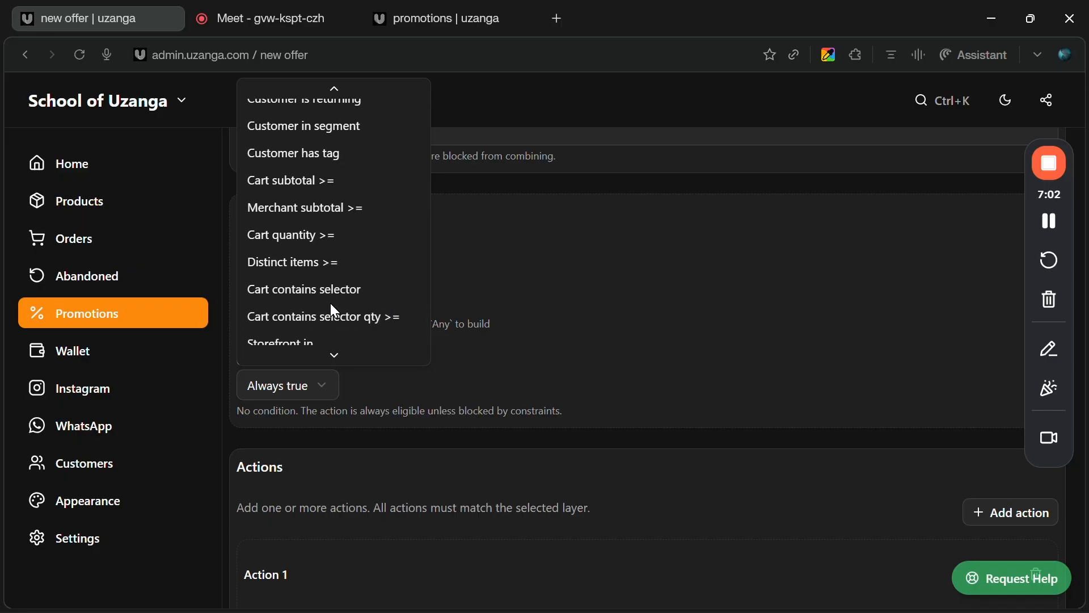
{"action": "scroll", "coordinate": [333, 306], "scroll_direction": "down", "scroll_amount": 3}
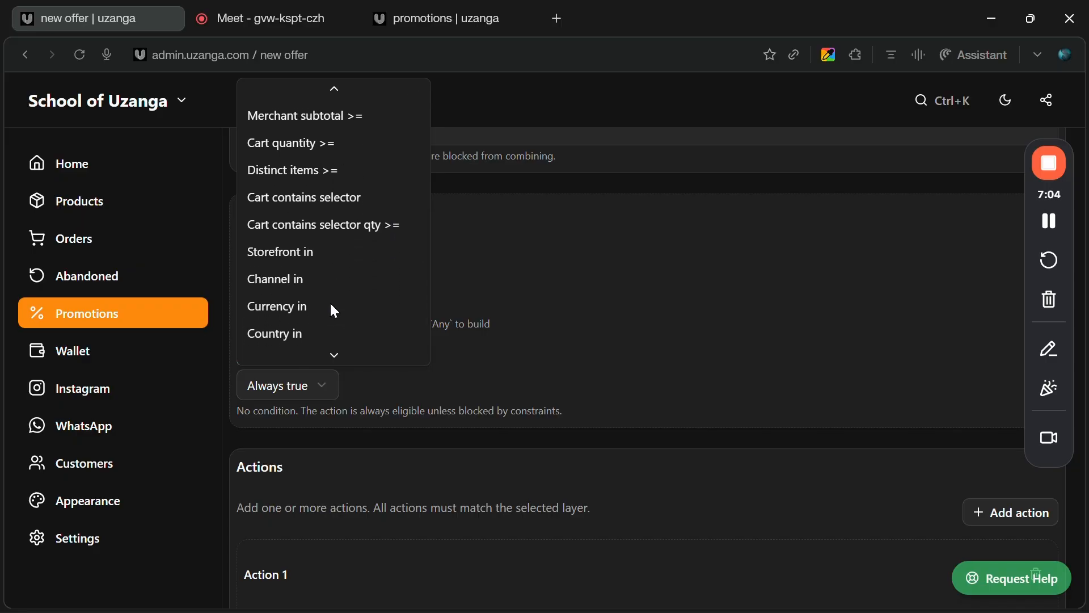
{"action": "scroll", "coordinate": [333, 307], "scroll_direction": "up", "scroll_amount": 3}
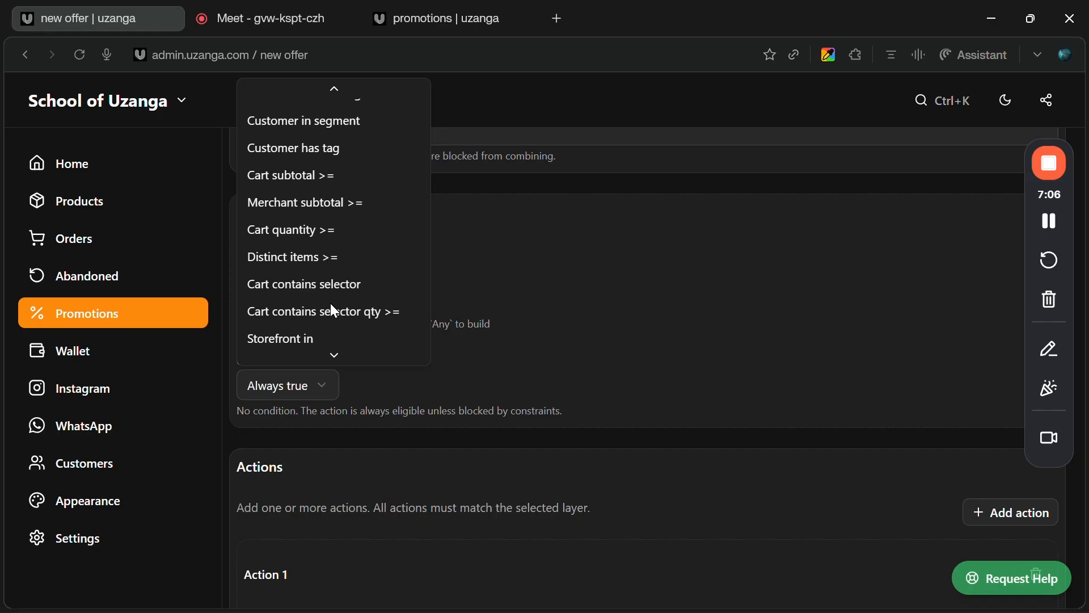
{"action": "scroll", "coordinate": [332, 306], "scroll_direction": "up", "scroll_amount": 3}
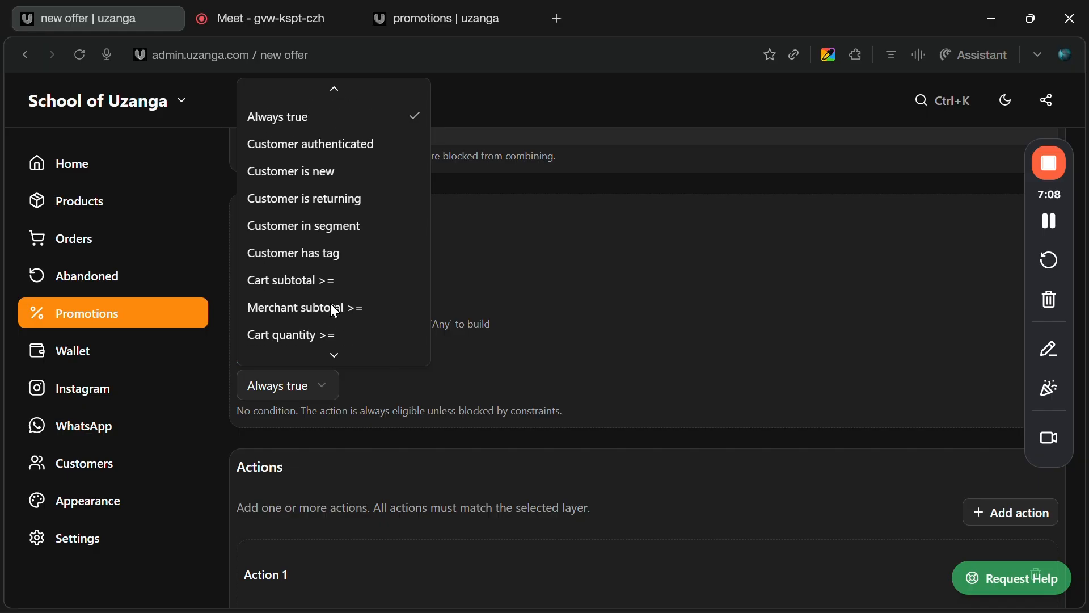
{"action": "scroll", "coordinate": [347, 228], "scroll_direction": "down", "scroll_amount": 5}
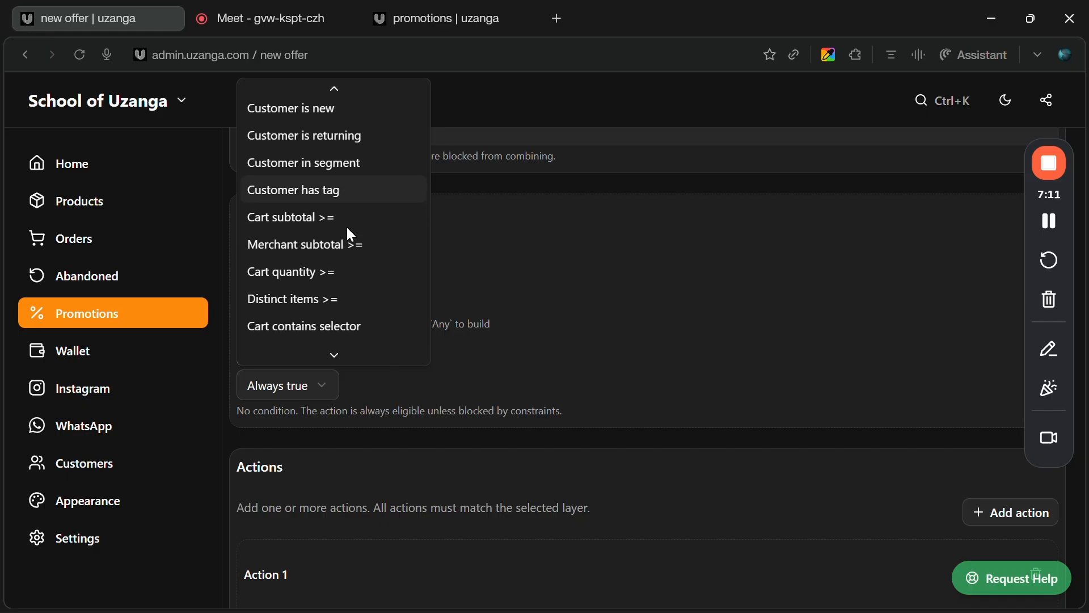
{"action": "scroll", "coordinate": [347, 229], "scroll_direction": "down", "scroll_amount": 1}
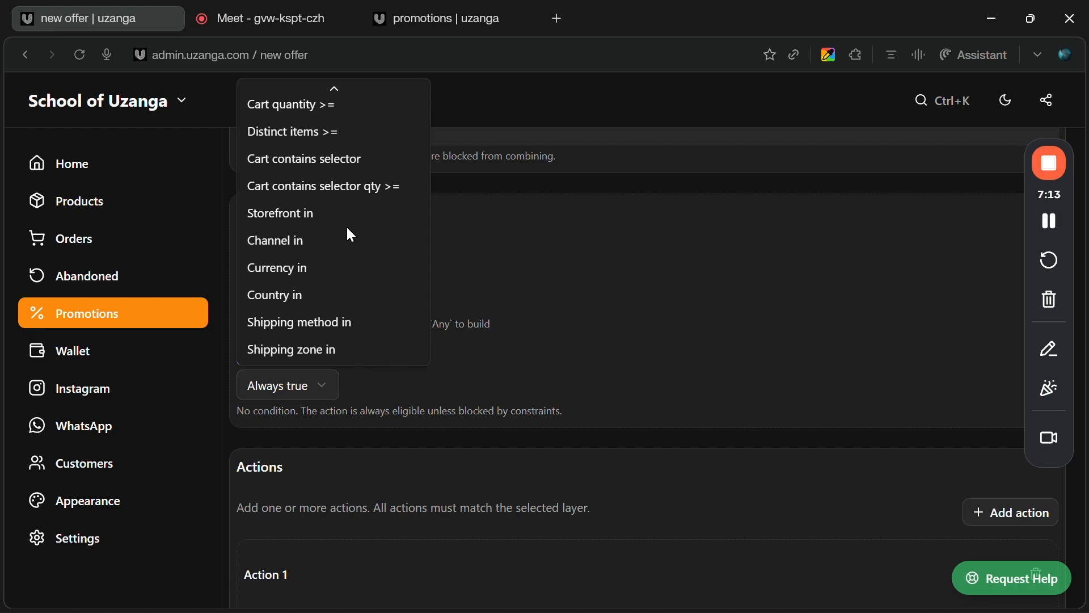
{"action": "scroll", "coordinate": [350, 232], "scroll_direction": "up", "scroll_amount": 3}
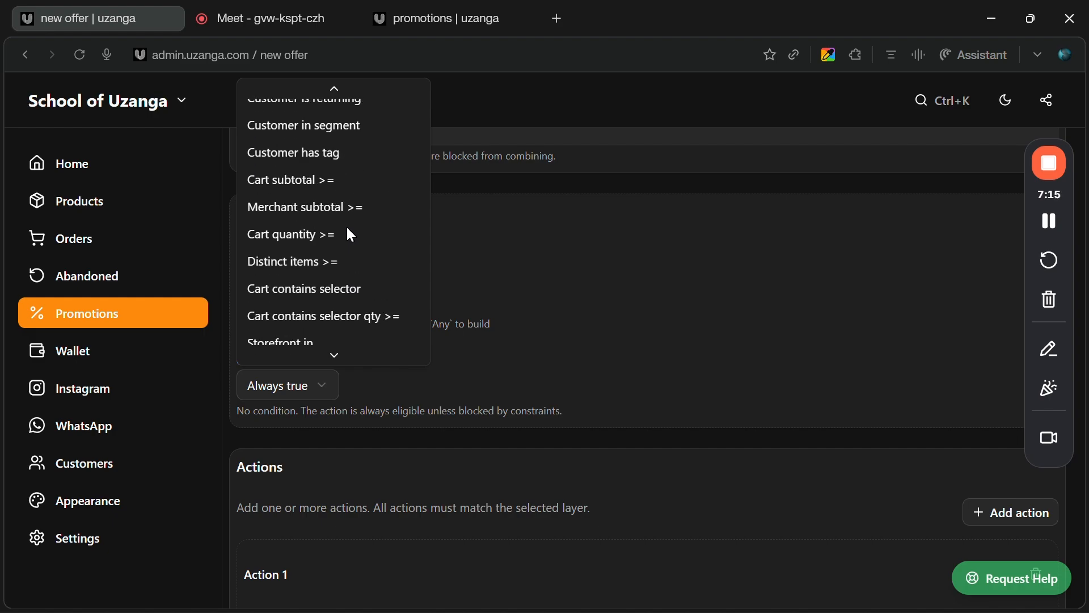
{"action": "scroll", "coordinate": [347, 229], "scroll_direction": "down", "scroll_amount": 2}
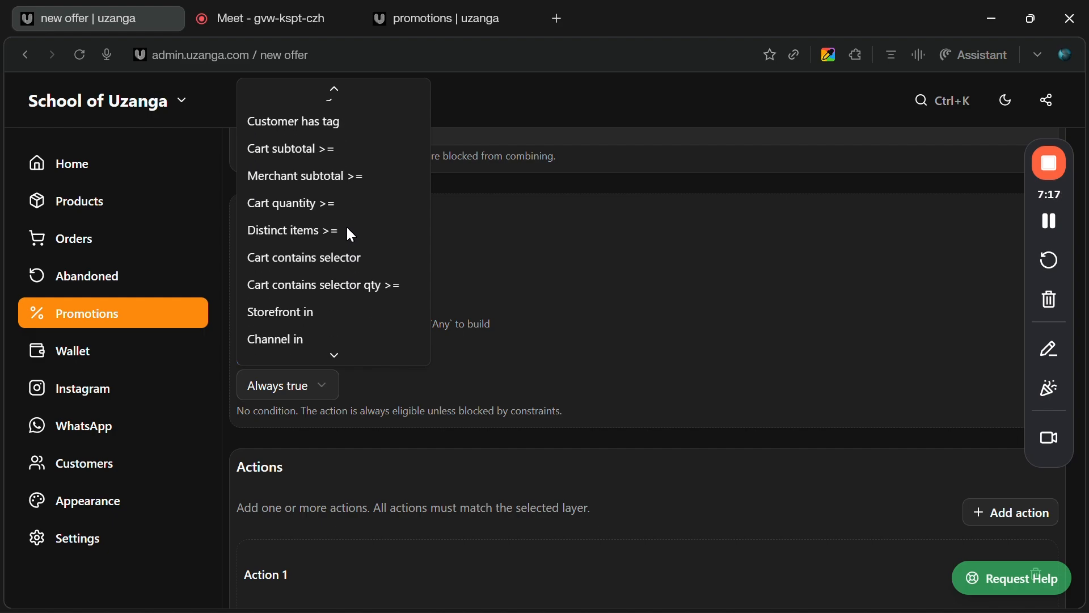
{"action": "left_click", "coordinate": [334, 257]}
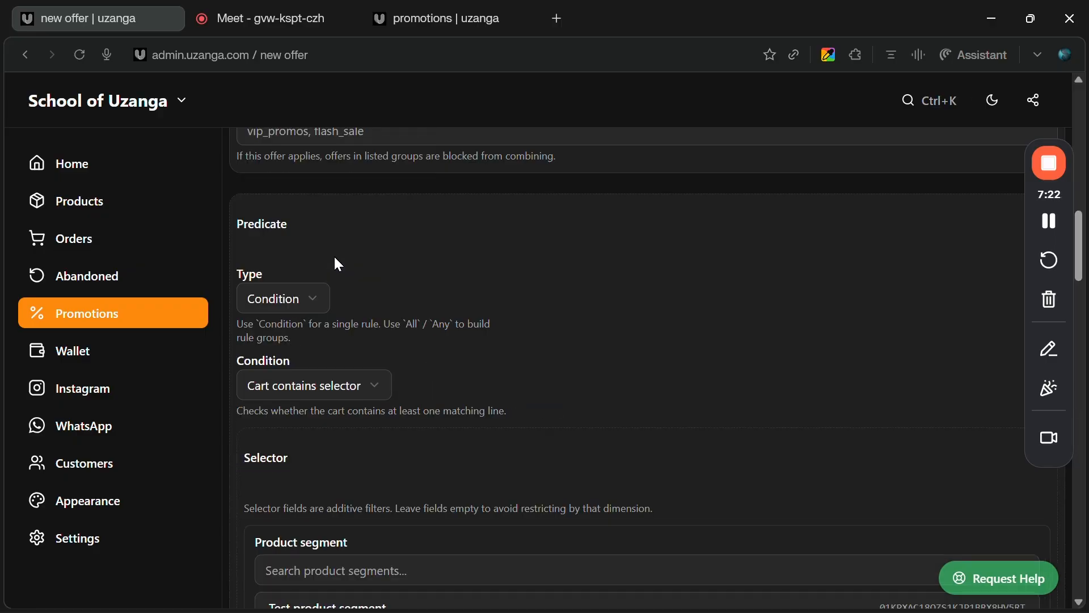
- Choose "Test product segment" as the product segment for the cart selector
{"action": "scroll", "coordinate": [339, 265], "scroll_direction": "down", "scroll_amount": 5}
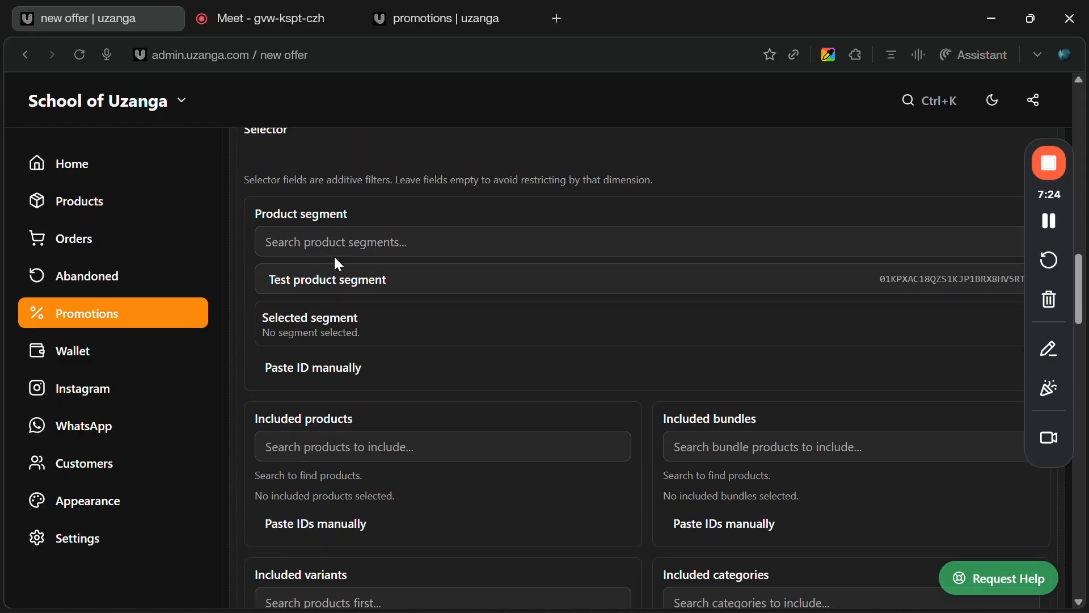
{"action": "left_click", "coordinate": [360, 245]}
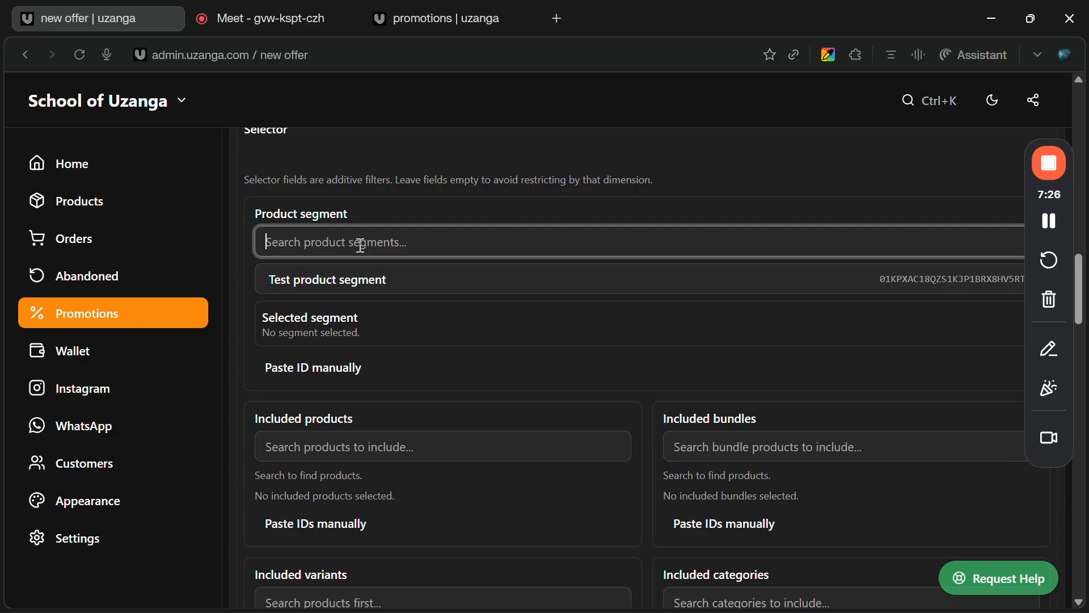
{"action": "scroll", "coordinate": [360, 245], "scroll_direction": "down", "scroll_amount": 2}
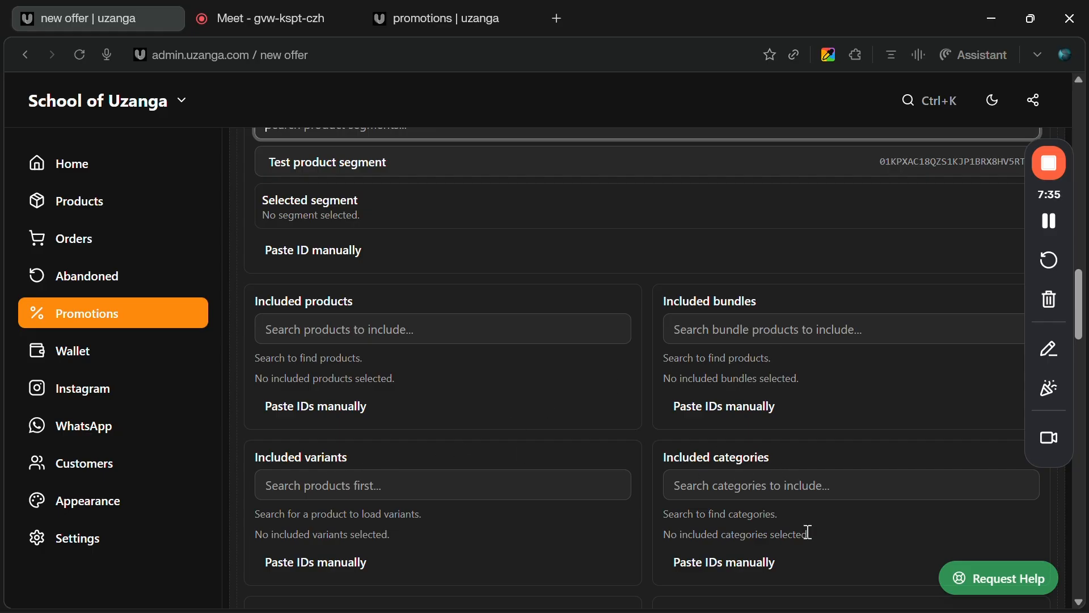
{"action": "scroll", "coordinate": [513, 469], "scroll_direction": "up", "scroll_amount": 1}
{"action": "scroll", "coordinate": [516, 475], "scroll_direction": "up", "scroll_amount": 1}
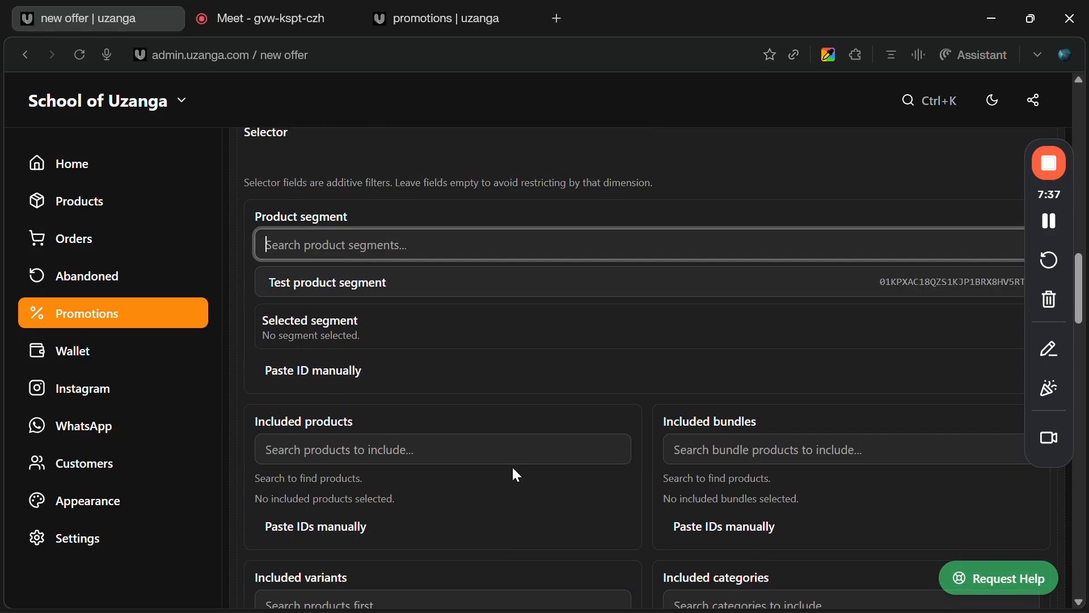
{"action": "left_click", "coordinate": [379, 292]}
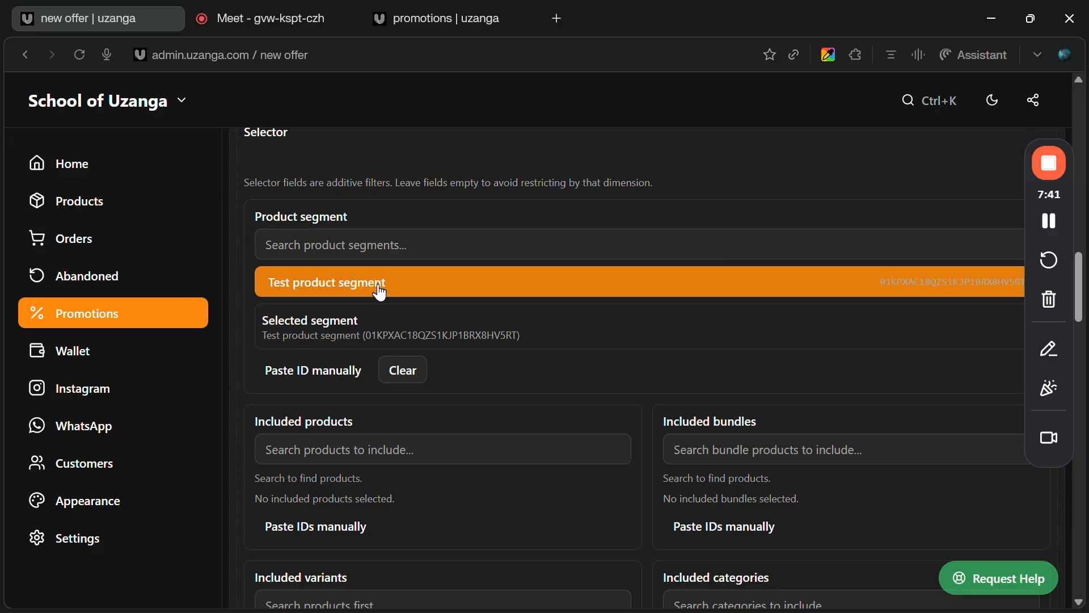
{"action": "scroll", "coordinate": [423, 292], "scroll_direction": "up", "scroll_amount": 8}
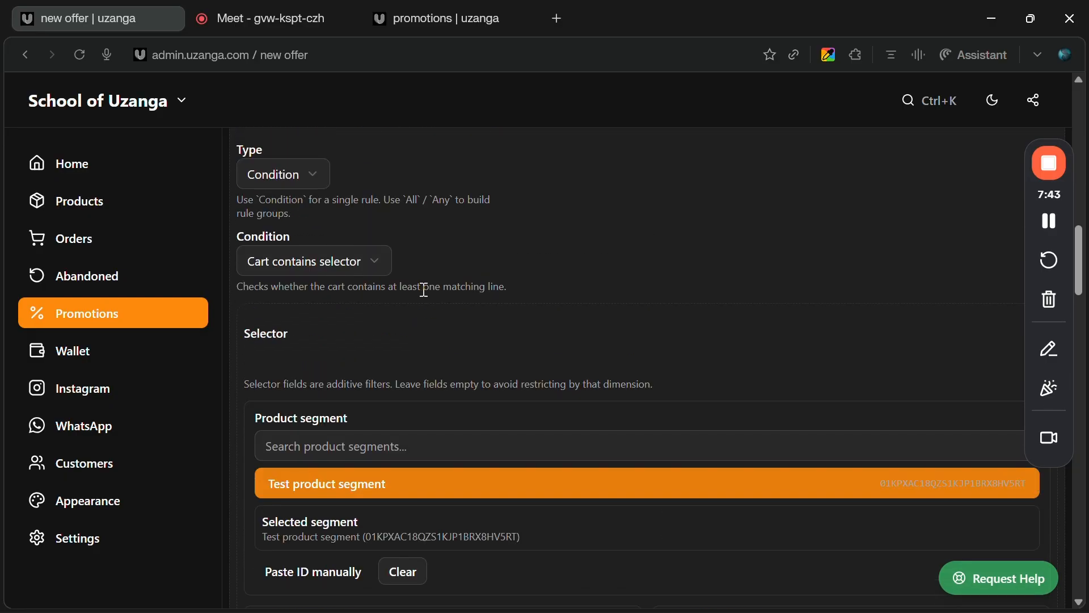
{"action": "scroll", "coordinate": [424, 289], "scroll_direction": "down", "scroll_amount": 6}
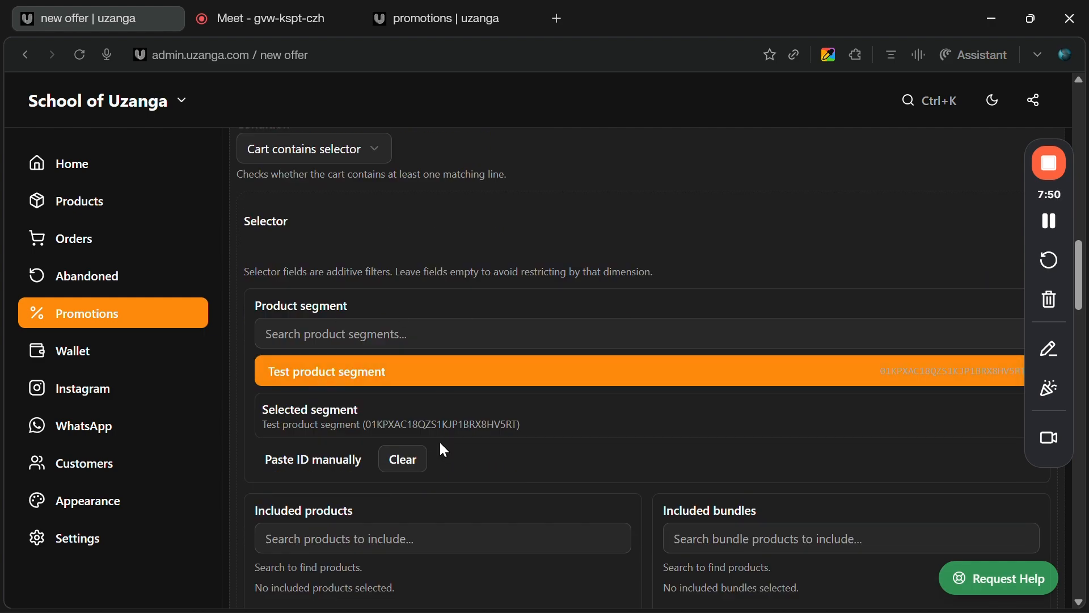
- Set the percentage of the order percent-off discount in Action 1 to 2
{"action": "scroll", "coordinate": [442, 449], "scroll_direction": "down", "scroll_amount": 8}
{"action": "scroll", "coordinate": [441, 444], "scroll_direction": "down", "scroll_amount": 10}
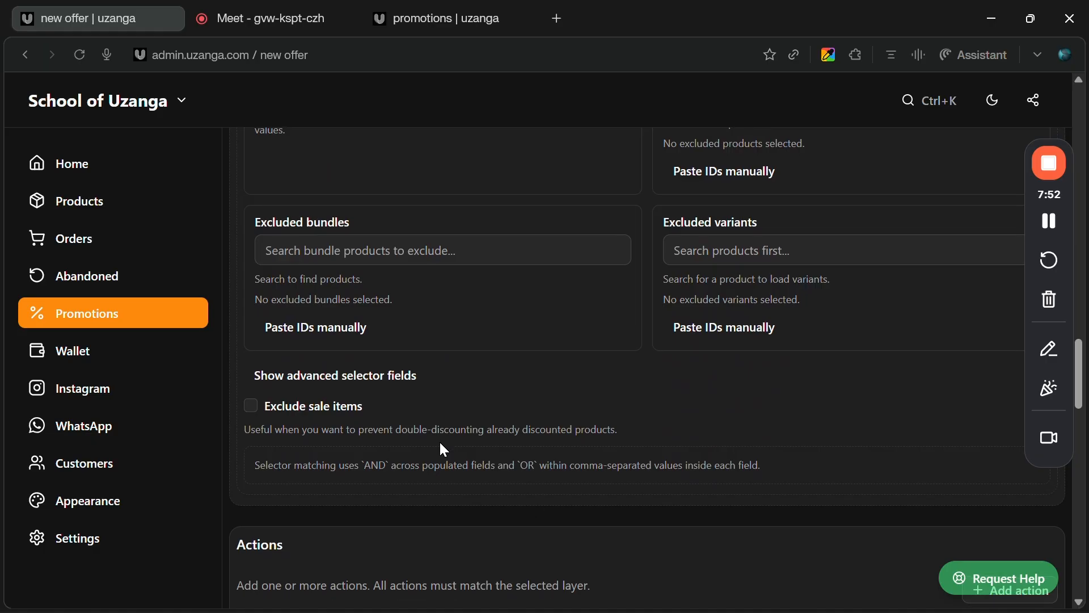
{"action": "scroll", "coordinate": [441, 444], "scroll_direction": "down", "scroll_amount": 4}
{"action": "scroll", "coordinate": [443, 448], "scroll_direction": "down", "scroll_amount": 5}
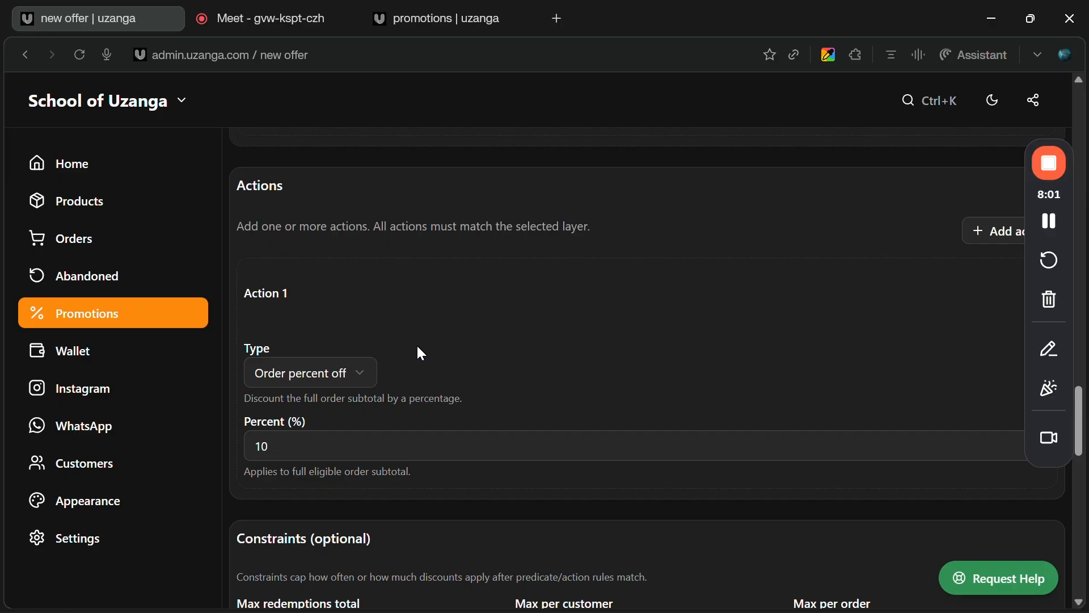
{"action": "scroll", "coordinate": [420, 353], "scroll_direction": "down", "scroll_amount": 2}
{"action": "left_click", "coordinate": [414, 367]}
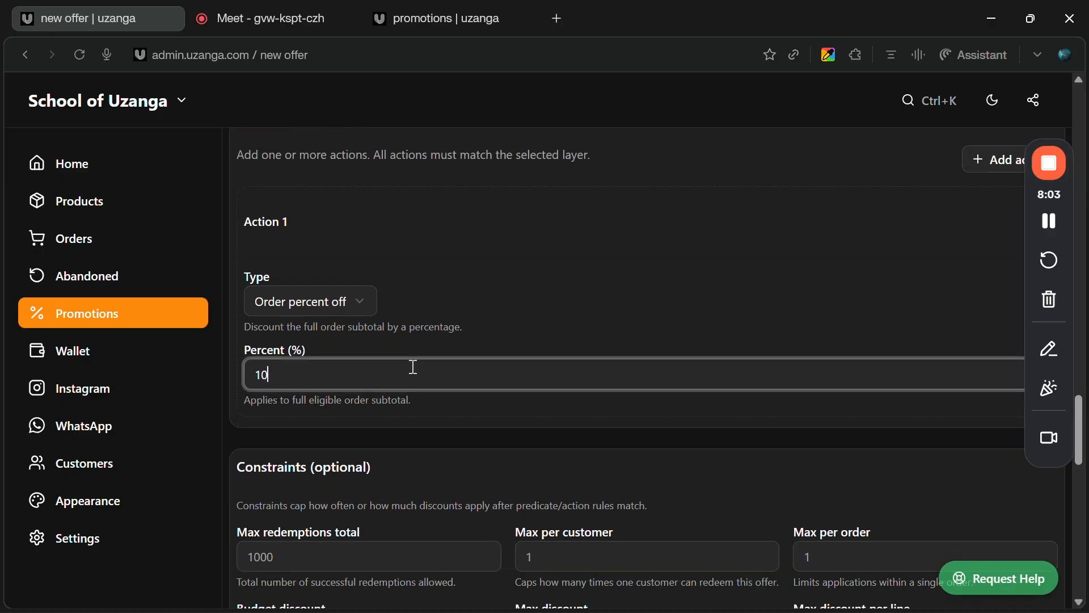
{"action": "key", "text": "Delete"}
{"action": "type", "text": "2"}
- Create the limited-time offer as a draft without adding optional constraints, and activate it
{"action": "scroll", "coordinate": [413, 367], "scroll_direction": "down", "scroll_amount": 8}
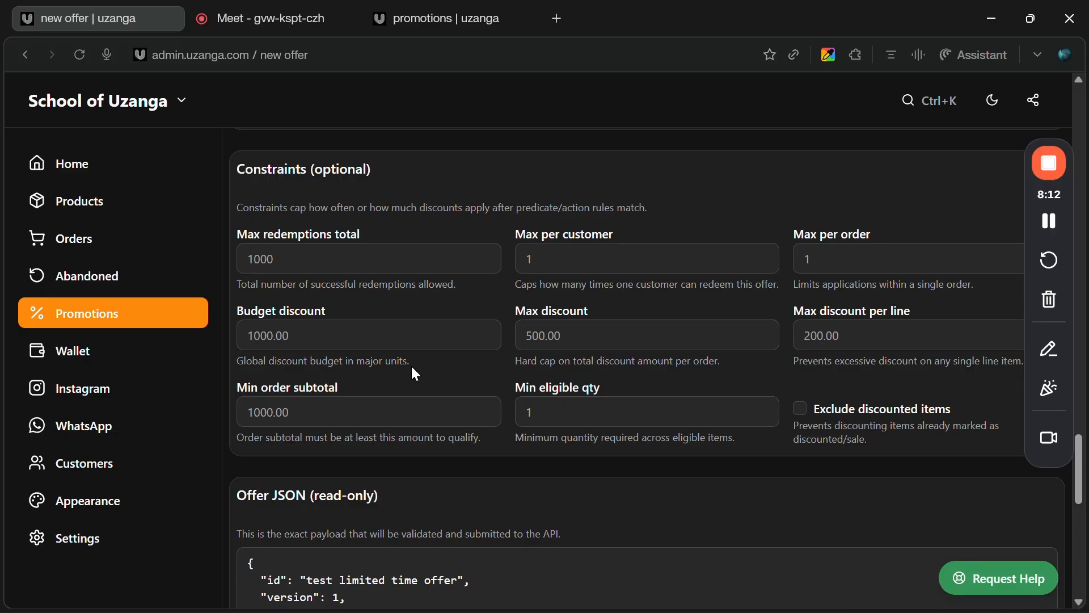
{"action": "left_click", "coordinate": [308, 259]}
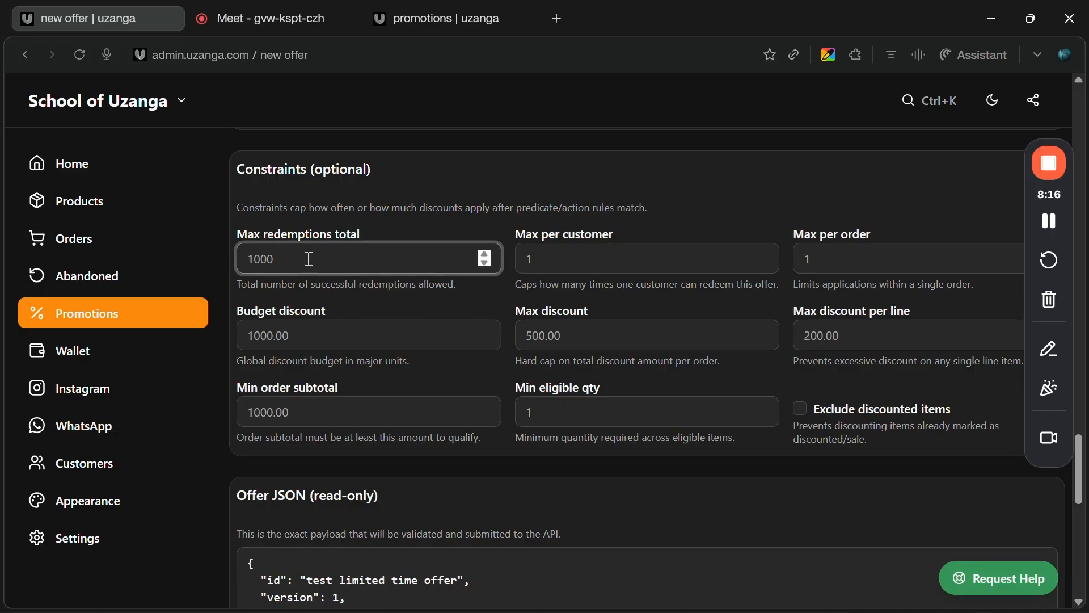
{"action": "key", "text": "ctrl+Tab"}
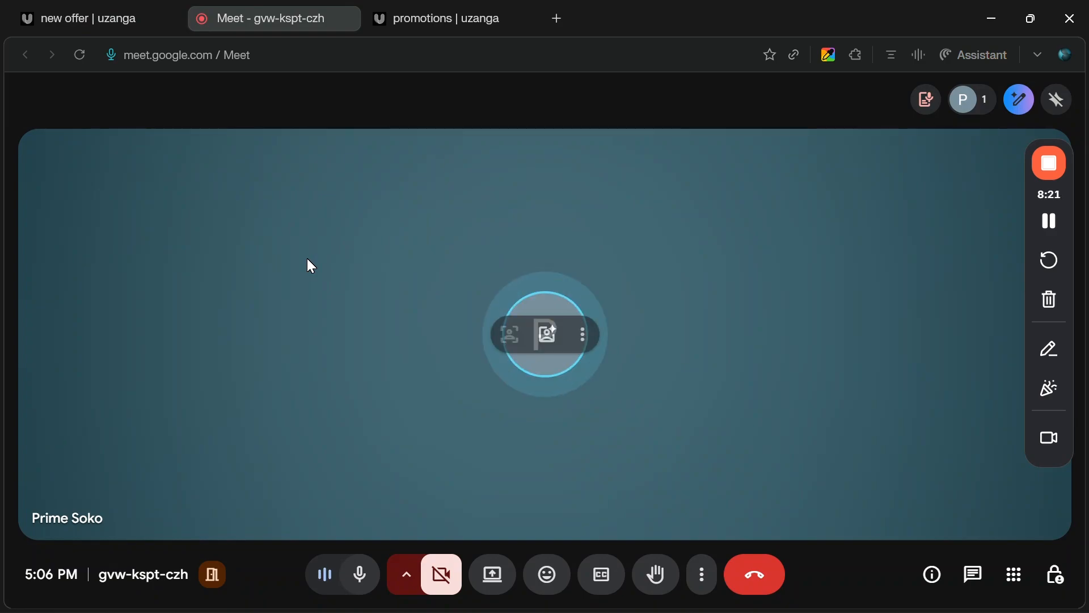
{"action": "key", "text": "ctrl+shift+Tab"}
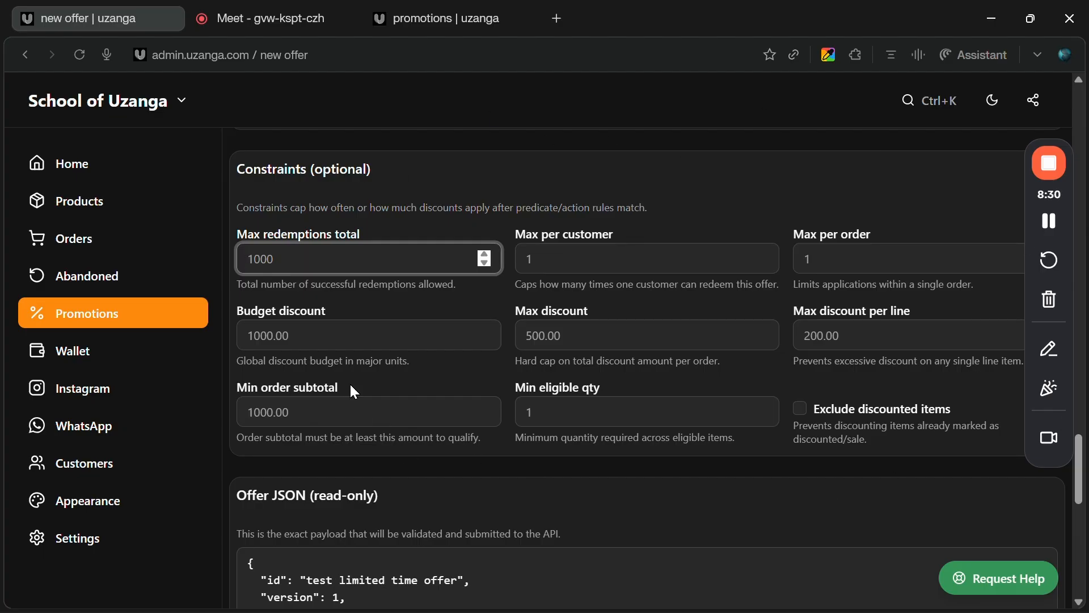
{"action": "scroll", "coordinate": [649, 400], "scroll_direction": "down", "scroll_amount": 4}
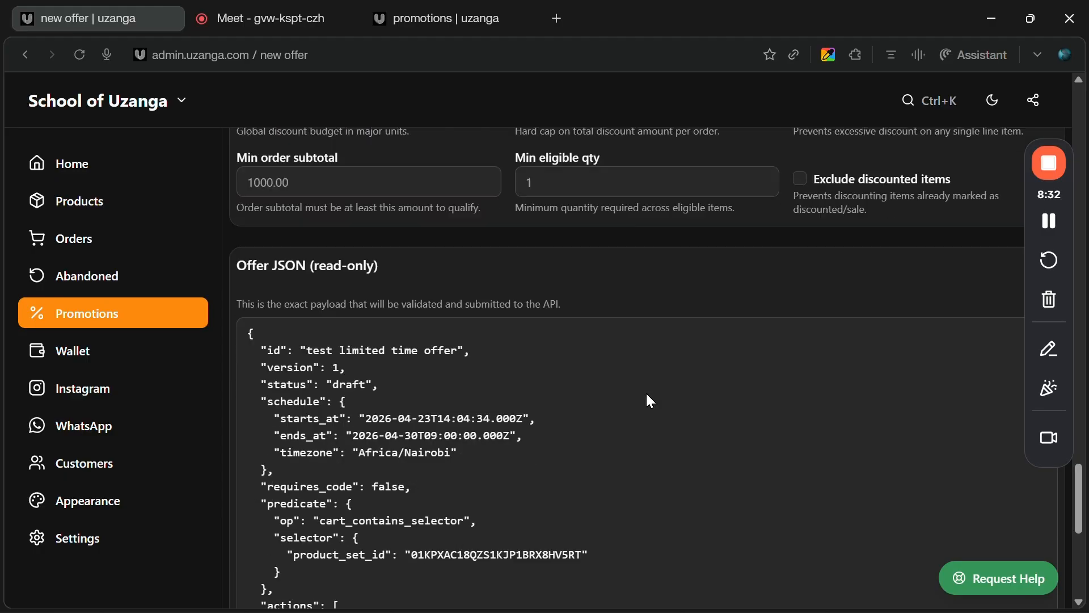
{"action": "scroll", "coordinate": [649, 400], "scroll_direction": "down", "scroll_amount": 8}
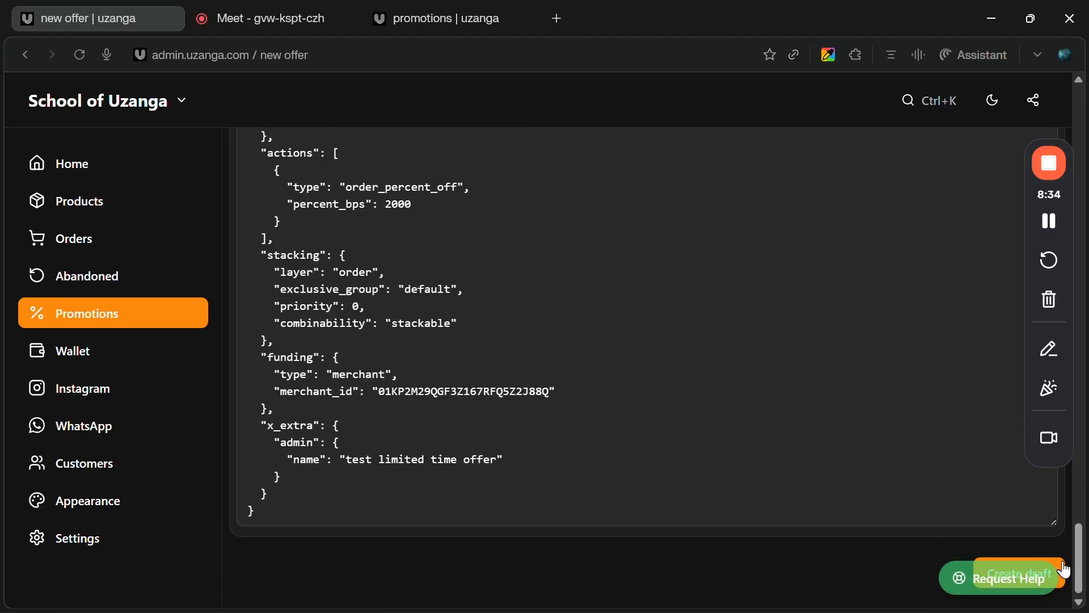
{"action": "left_click", "coordinate": [1064, 570]}
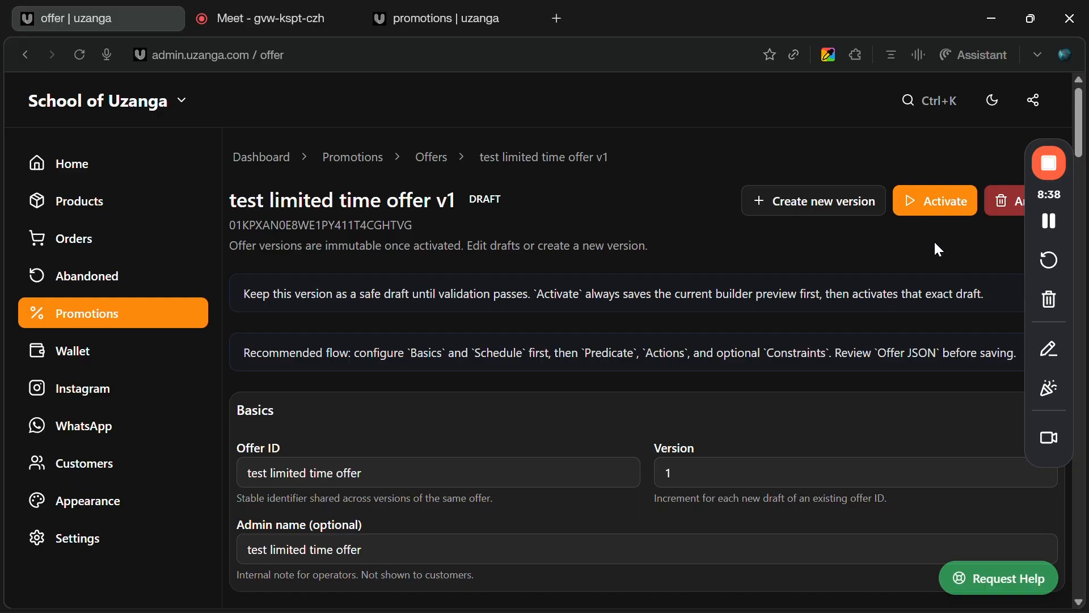
{"action": "left_click", "coordinate": [935, 206]}
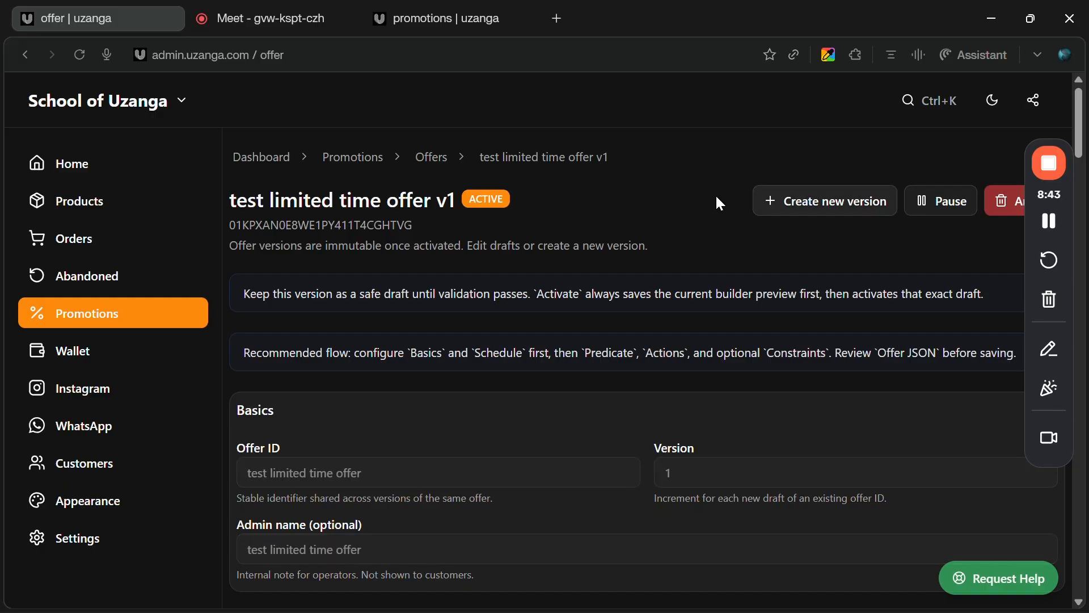
- Return to the Promotions overview, switch to the Google Meet call and present the entire screen without audio
{"action": "left_click", "coordinate": [358, 168]}
{"action": "left_click", "coordinate": [264, 11]}
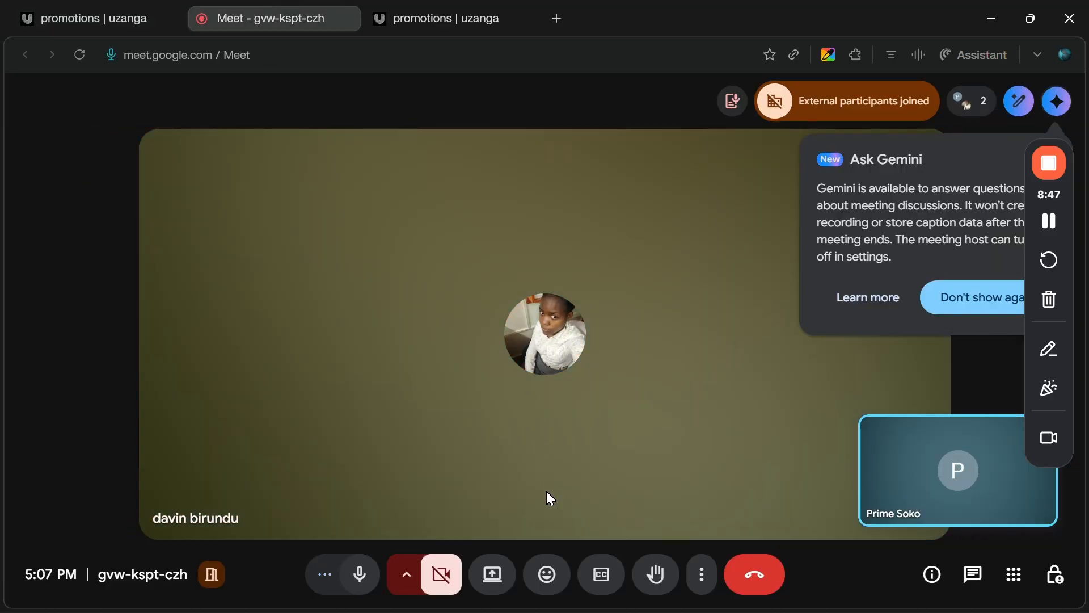
{"action": "left_click", "coordinate": [491, 574]}
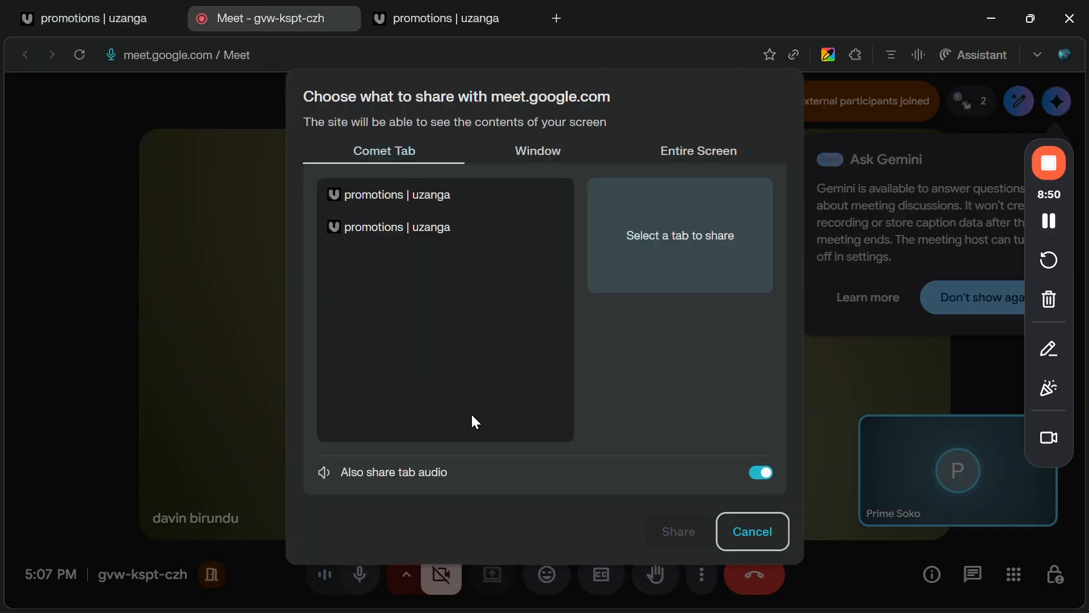
{"action": "left_click", "coordinate": [676, 154]}
{"action": "left_click", "coordinate": [424, 277]}
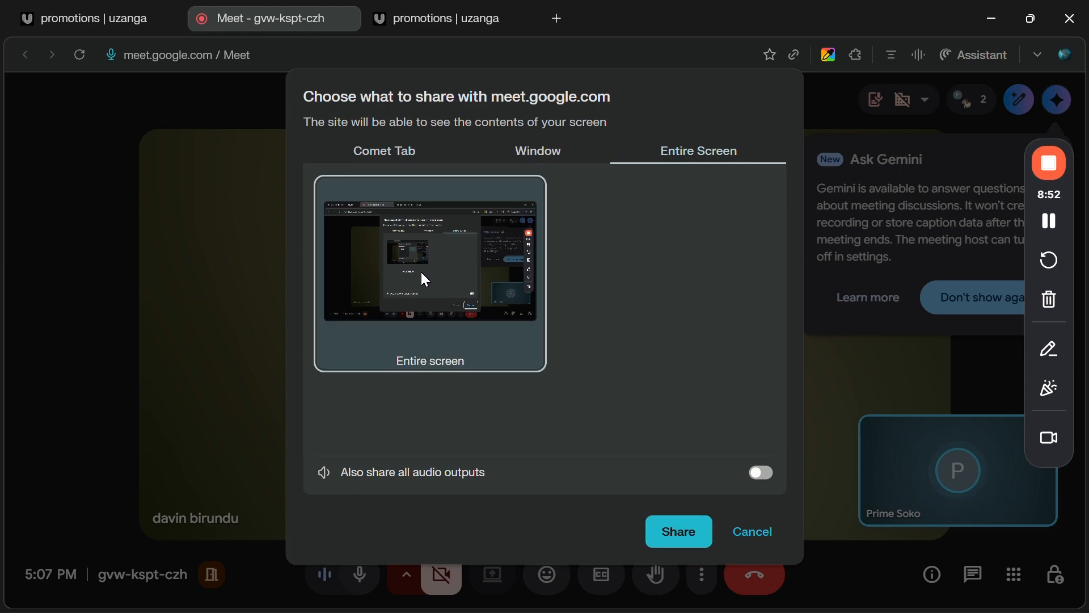
{"action": "left_click", "coordinate": [669, 532]}
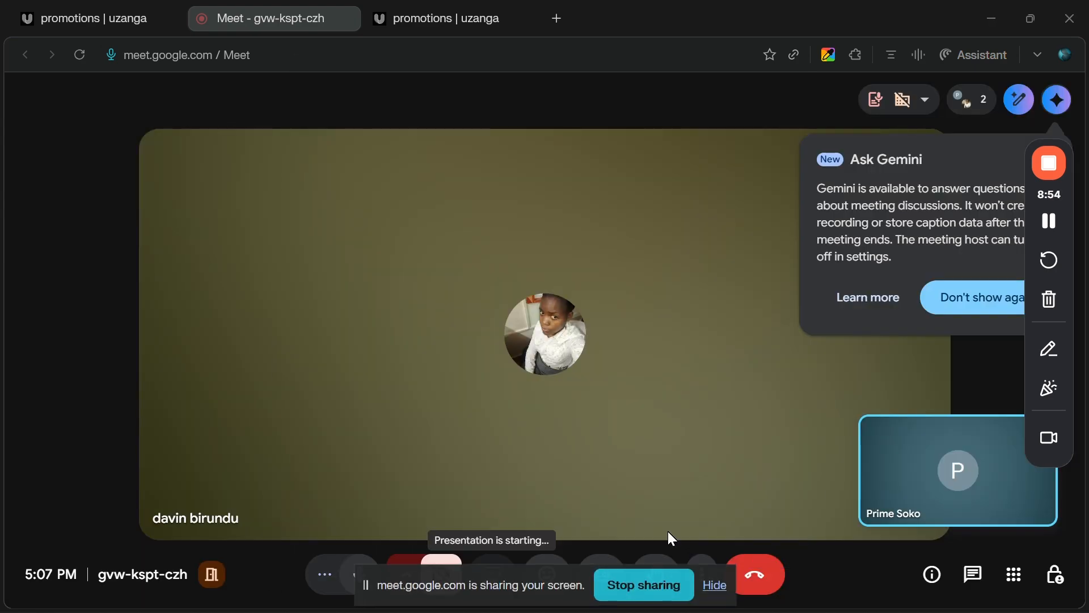
- Check the Meet presentation, switch back to the Uzanga admin and review the list of offer versions
{"action": "left_click", "coordinate": [117, 11]}
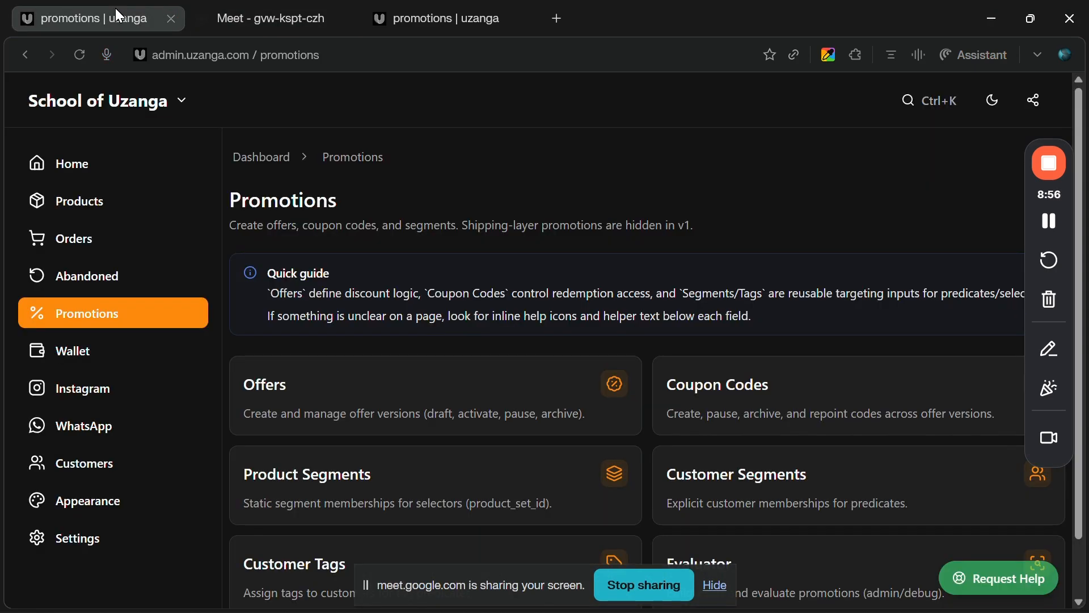
{"action": "left_click", "coordinate": [282, 8]}
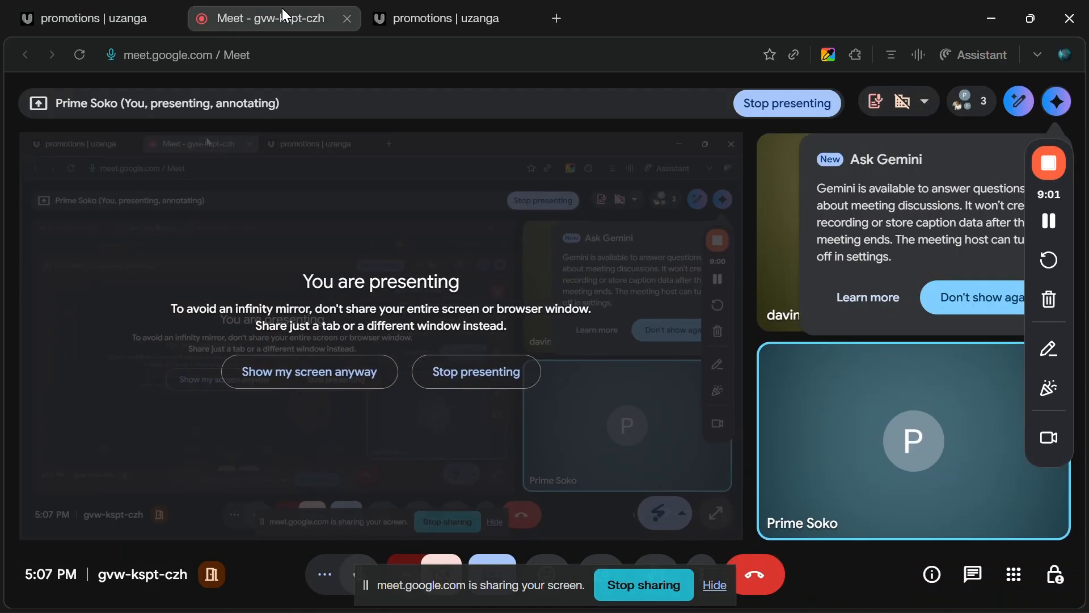
{"action": "left_click", "coordinate": [94, 8]}
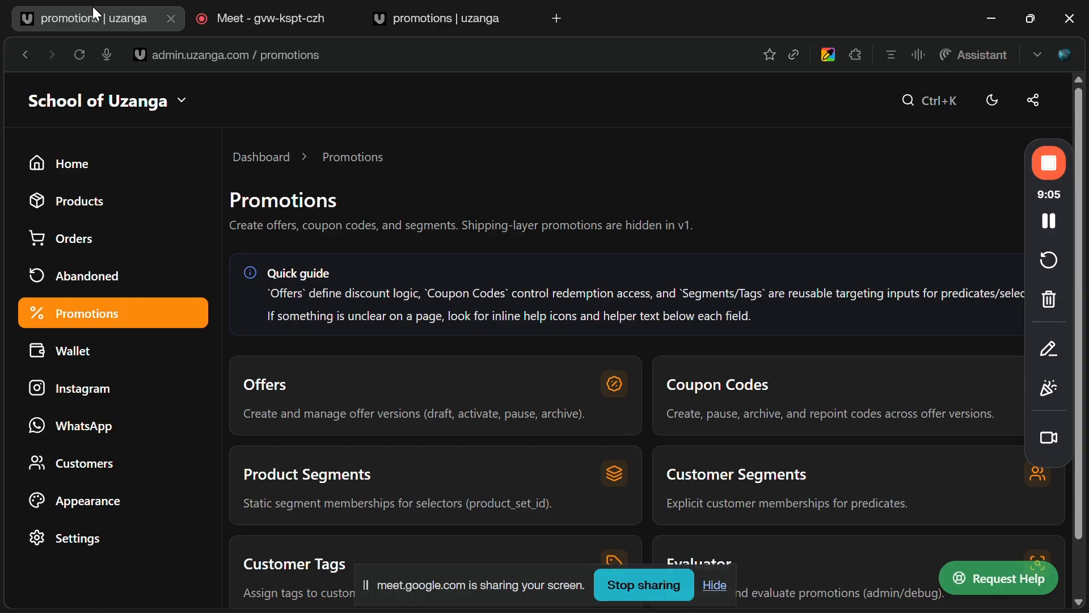
{"action": "left_click", "coordinate": [272, 391]}
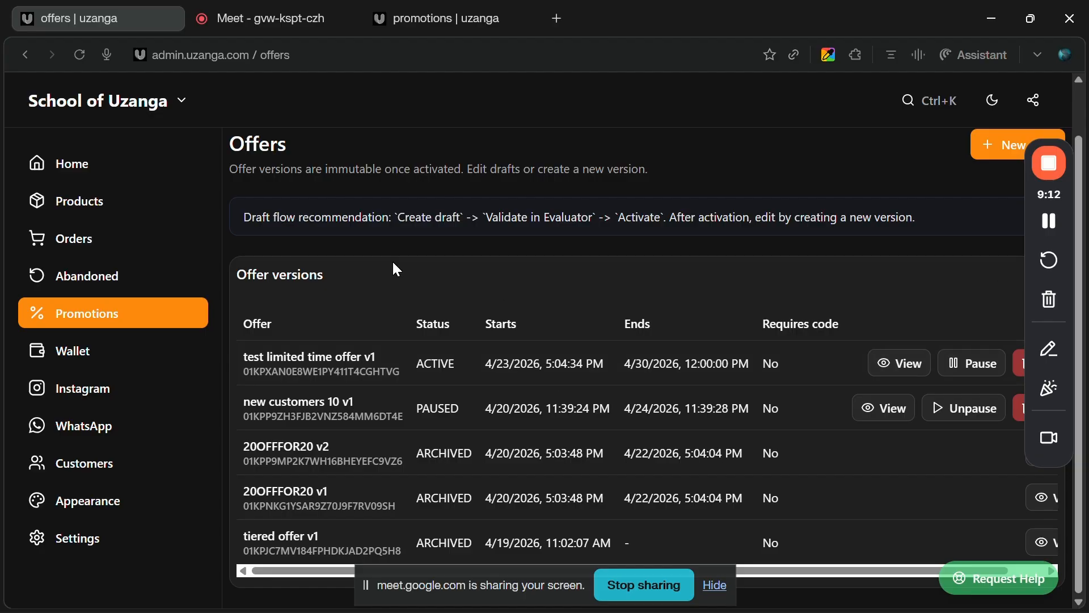
{"action": "left_click", "coordinate": [351, 158]}
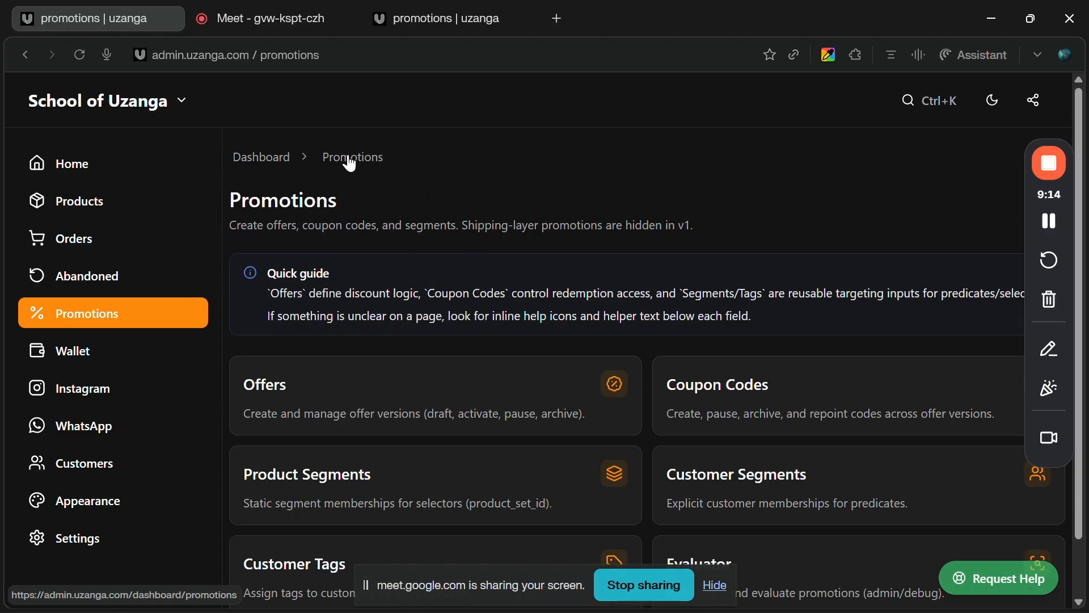
- Open the product catalog in the second Uzanga tab, filter it by the Asali and Combos categories, and clear the filter
{"action": "left_click", "coordinate": [418, 26]}
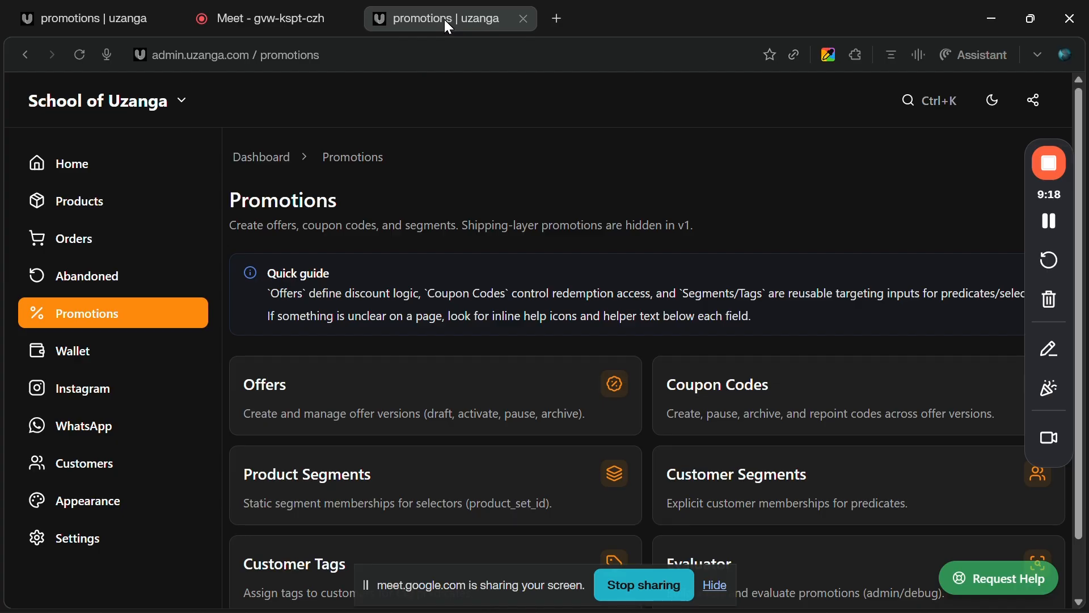
{"action": "left_click", "coordinate": [104, 208]}
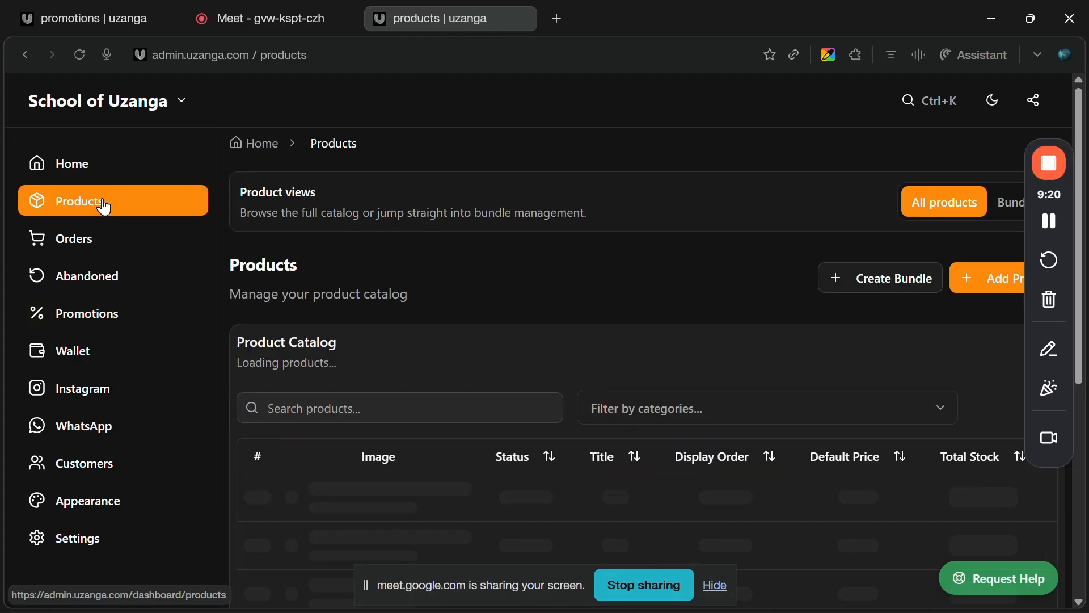
{"action": "scroll", "coordinate": [499, 332], "scroll_direction": "down", "scroll_amount": 3}
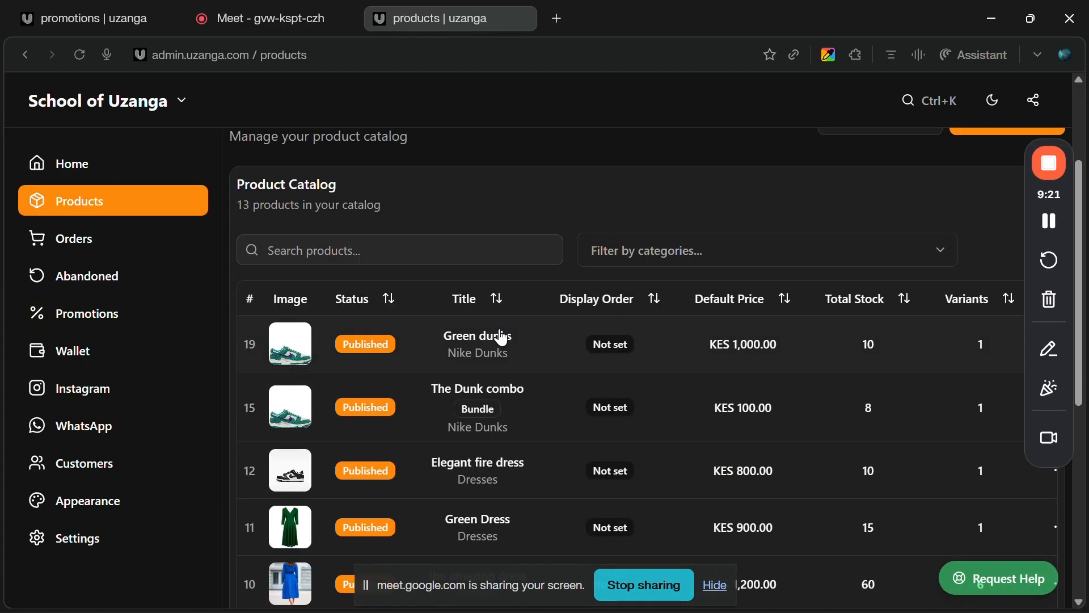
{"action": "left_click", "coordinate": [633, 258]}
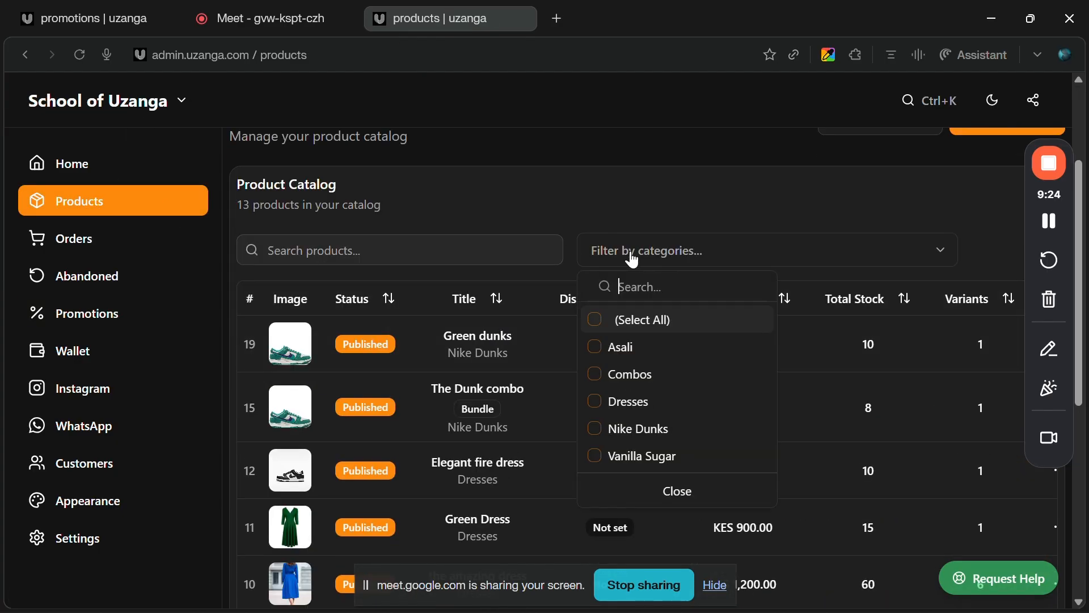
{"action": "left_click", "coordinate": [627, 348]}
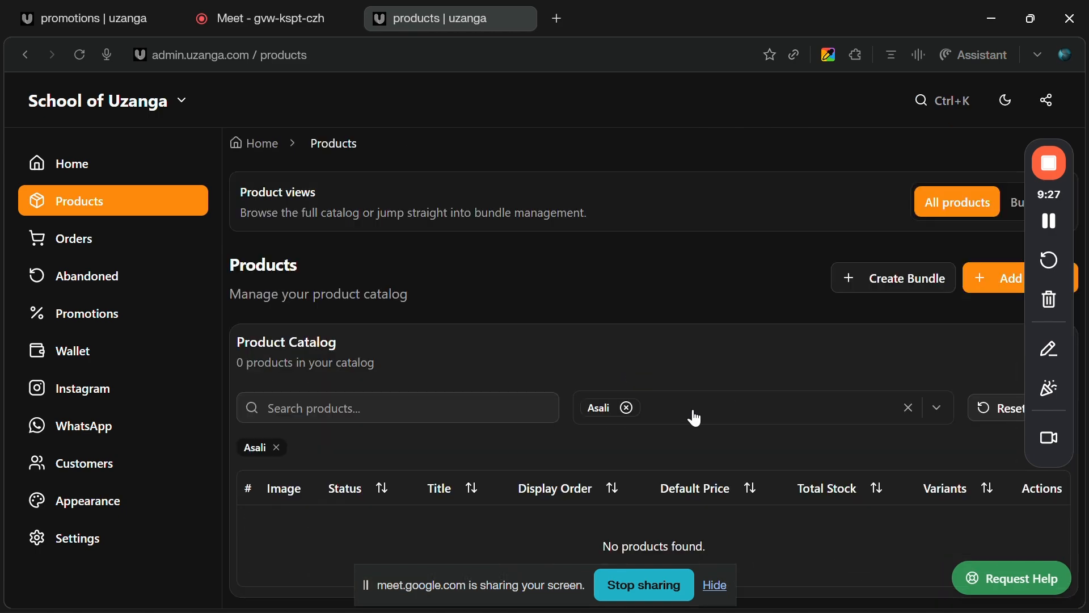
{"action": "left_click", "coordinate": [696, 419]}
{"action": "left_click", "coordinate": [629, 254]}
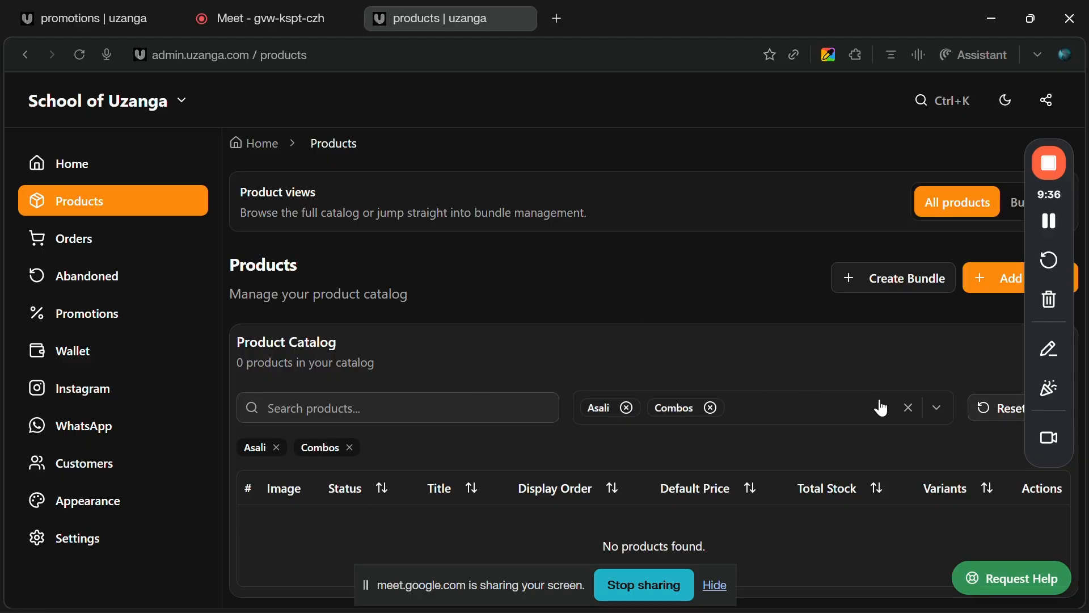
{"action": "left_click", "coordinate": [908, 408]}
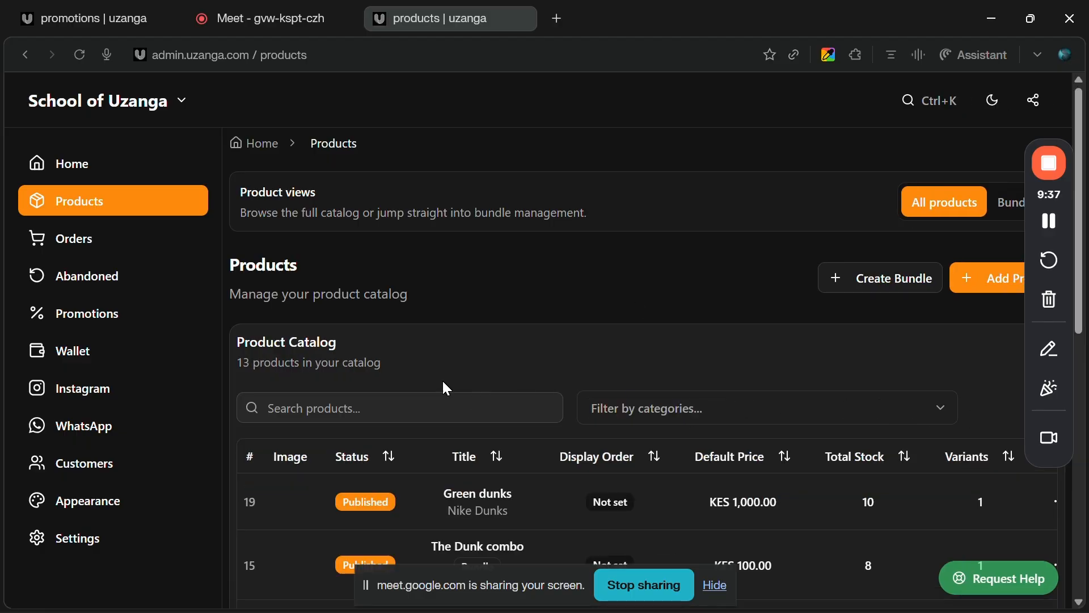
{"action": "left_click", "coordinate": [372, 414]}
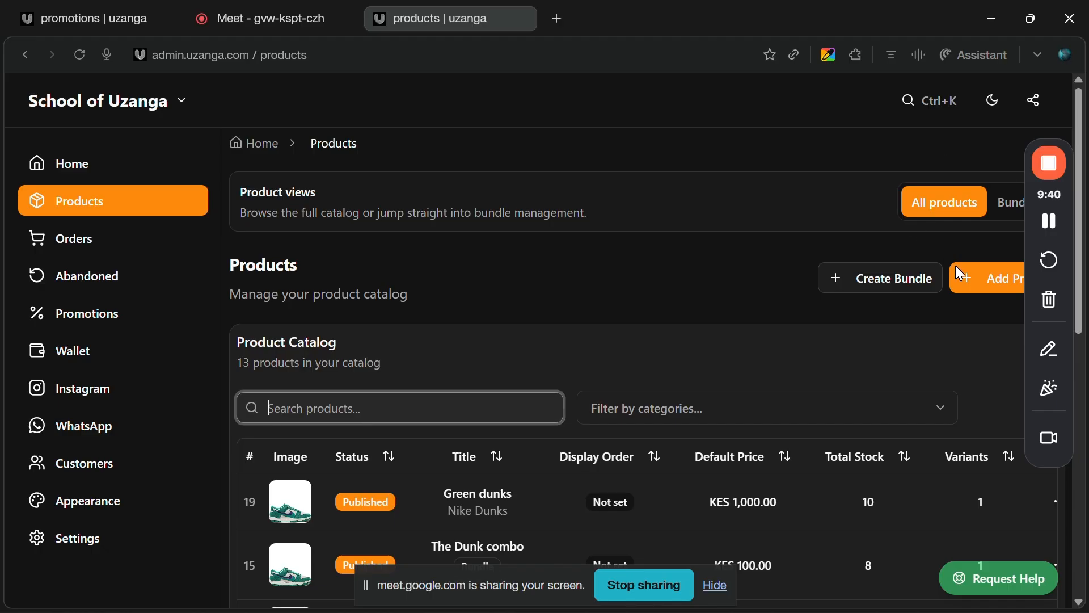
- Start a new product and attach the existing black spray bottle image from the gallery
{"action": "left_click", "coordinate": [973, 285]}
{"action": "scroll", "coordinate": [406, 326], "scroll_direction": "down", "scroll_amount": 5}
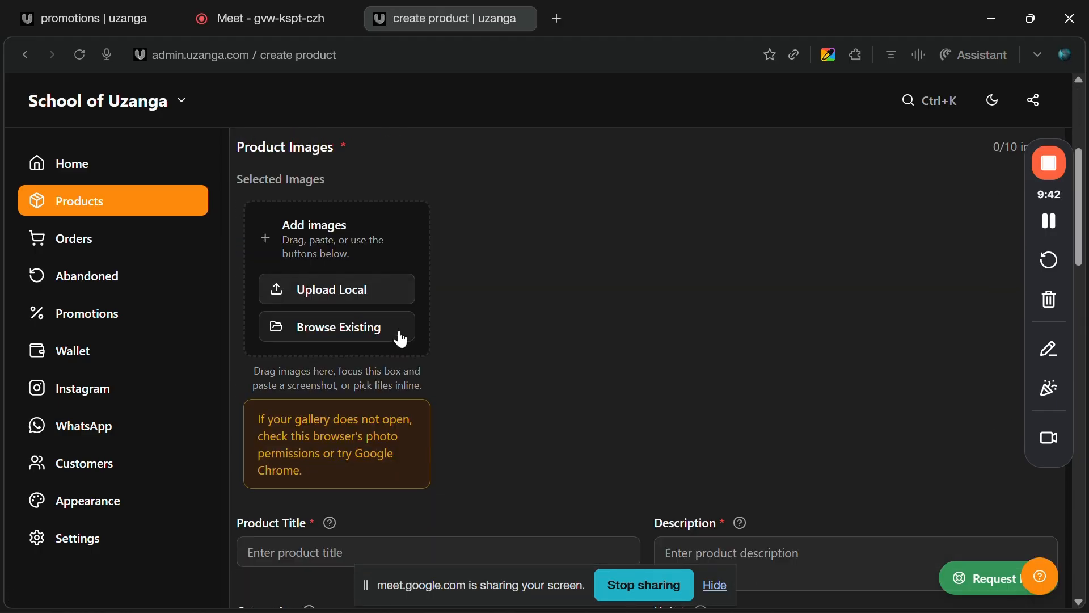
{"action": "left_click", "coordinate": [391, 332]}
{"action": "scroll", "coordinate": [265, 540], "scroll_direction": "down", "scroll_amount": 5}
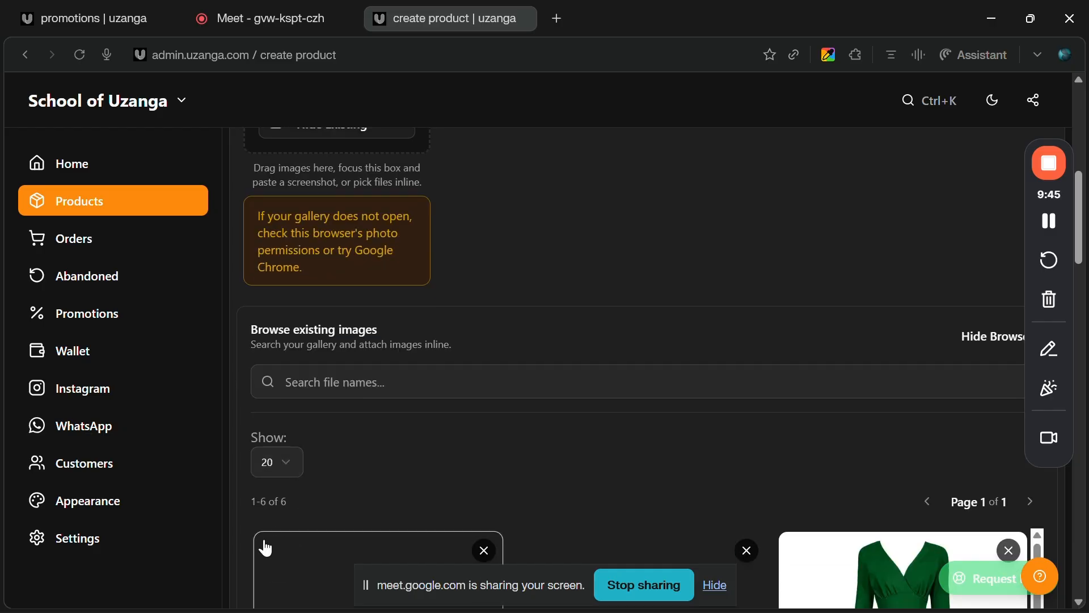
{"action": "scroll", "coordinate": [265, 540], "scroll_direction": "up", "scroll_amount": 4}
{"action": "scroll", "coordinate": [533, 424], "scroll_direction": "down", "scroll_amount": 6}
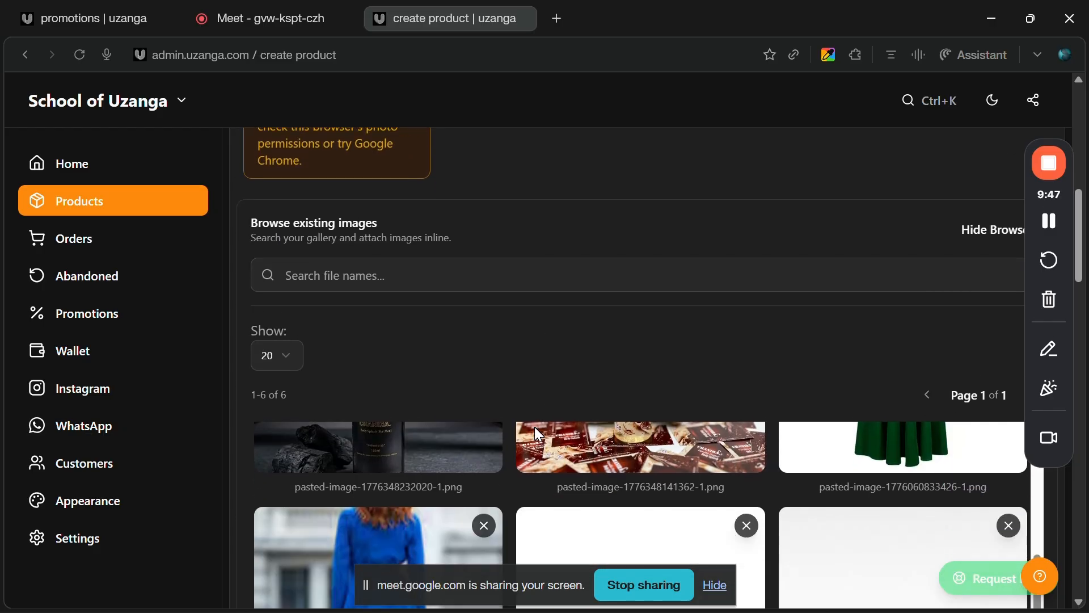
{"action": "left_click", "coordinate": [344, 408]}
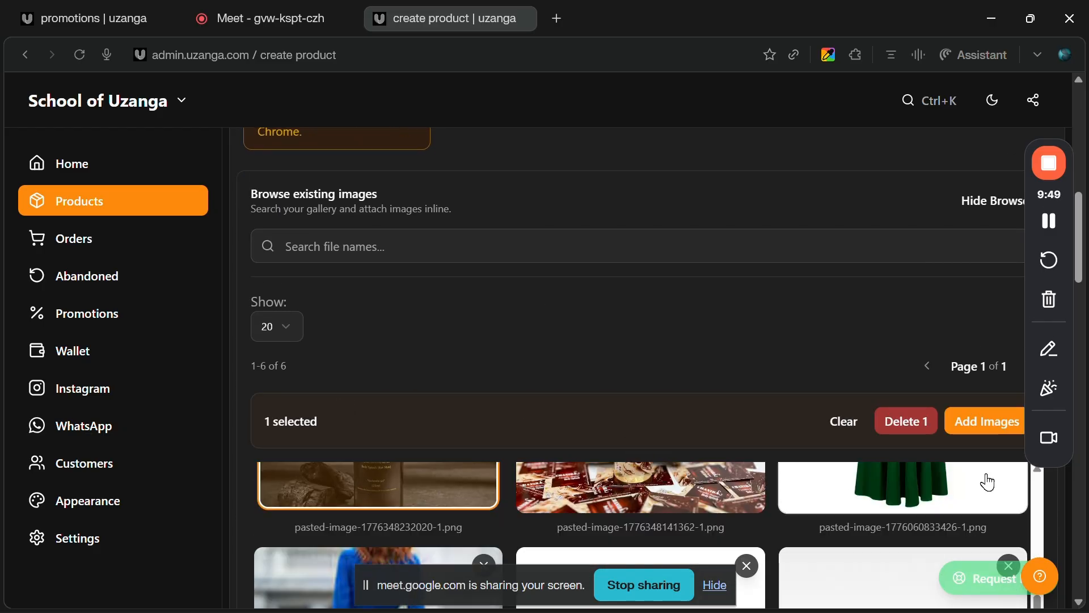
{"action": "left_click", "coordinate": [987, 422]}
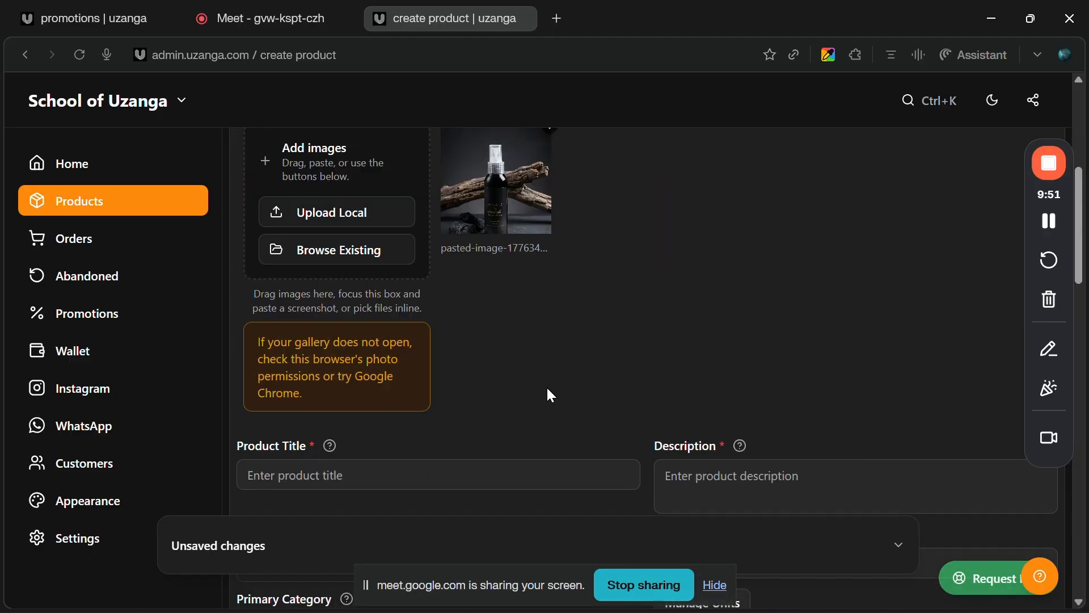
- Title the product "Asali" and enter "asali" as its description
{"action": "left_click", "coordinate": [509, 271]}
{"action": "type", "text": "Asali"}
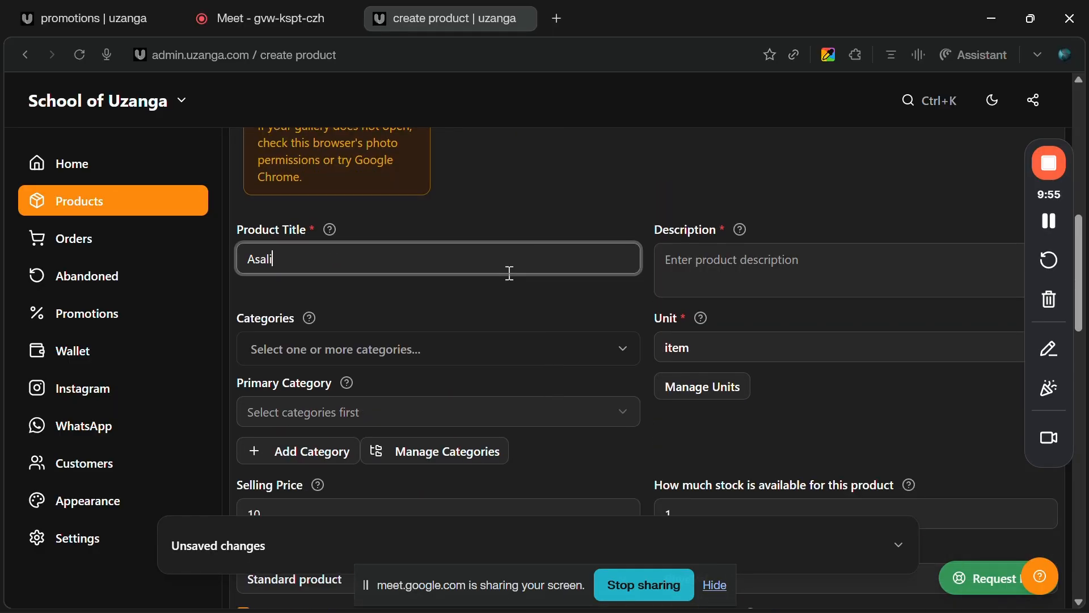
{"action": "key", "text": "Tab"}
{"action": "type", "text": "asali"}
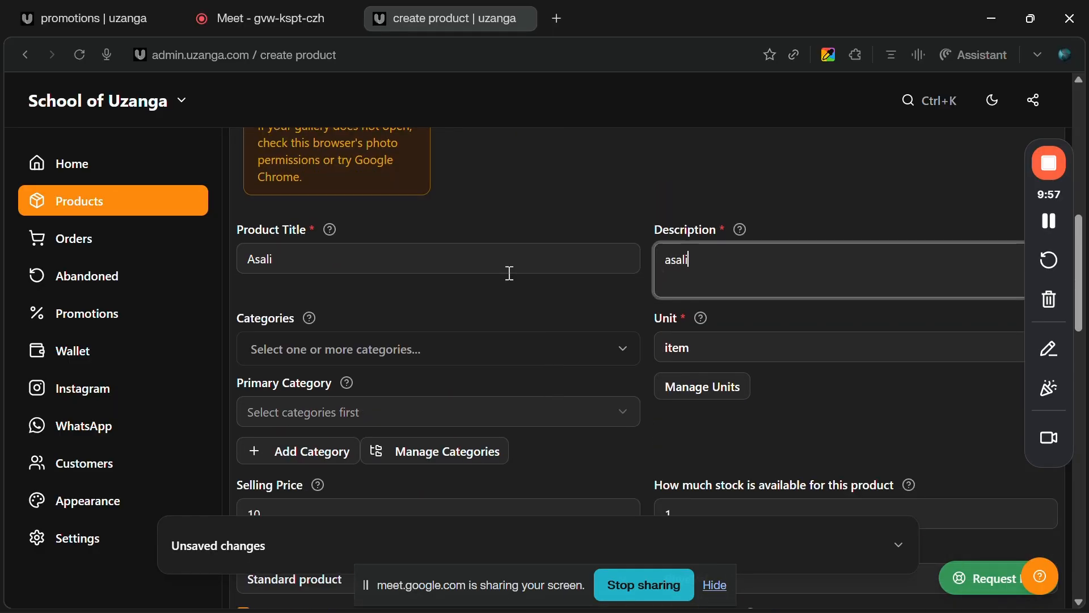
- Assign the new product to the Asali category
{"action": "scroll", "coordinate": [510, 273], "scroll_direction": "down", "scroll_amount": 2}
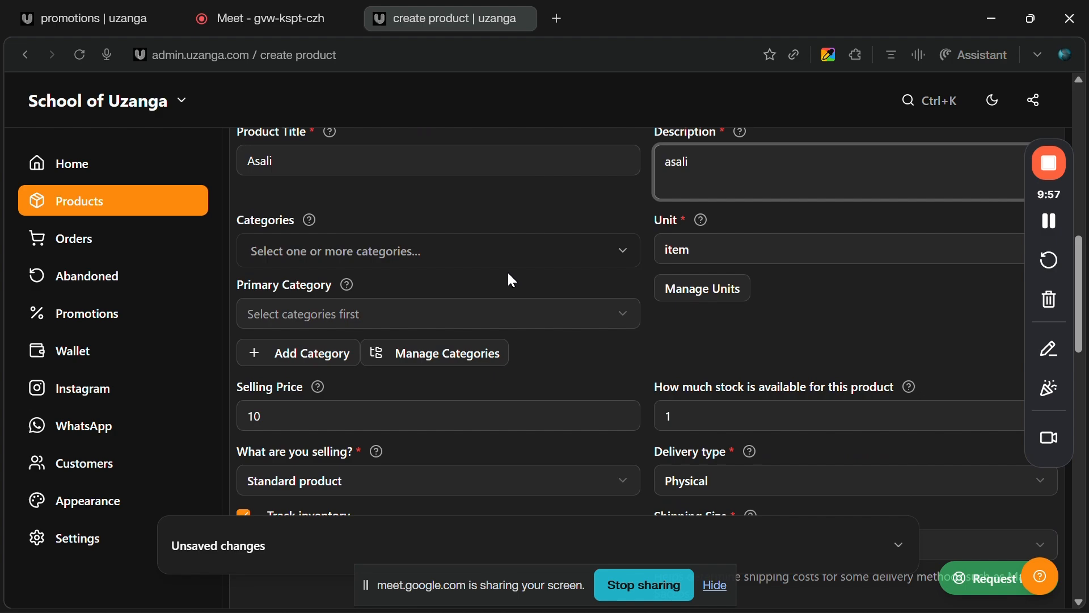
{"action": "left_click", "coordinate": [391, 250]}
{"action": "left_click", "coordinate": [286, 347]}
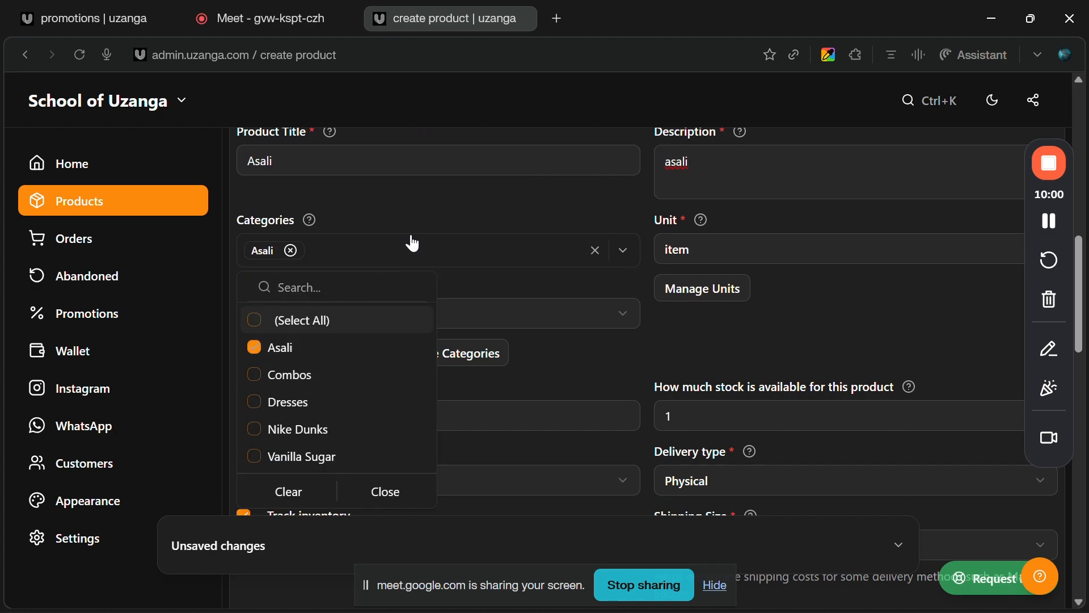
{"action": "left_click", "coordinate": [469, 220]}
{"action": "scroll", "coordinate": [469, 220], "scroll_direction": "down", "scroll_amount": 3}
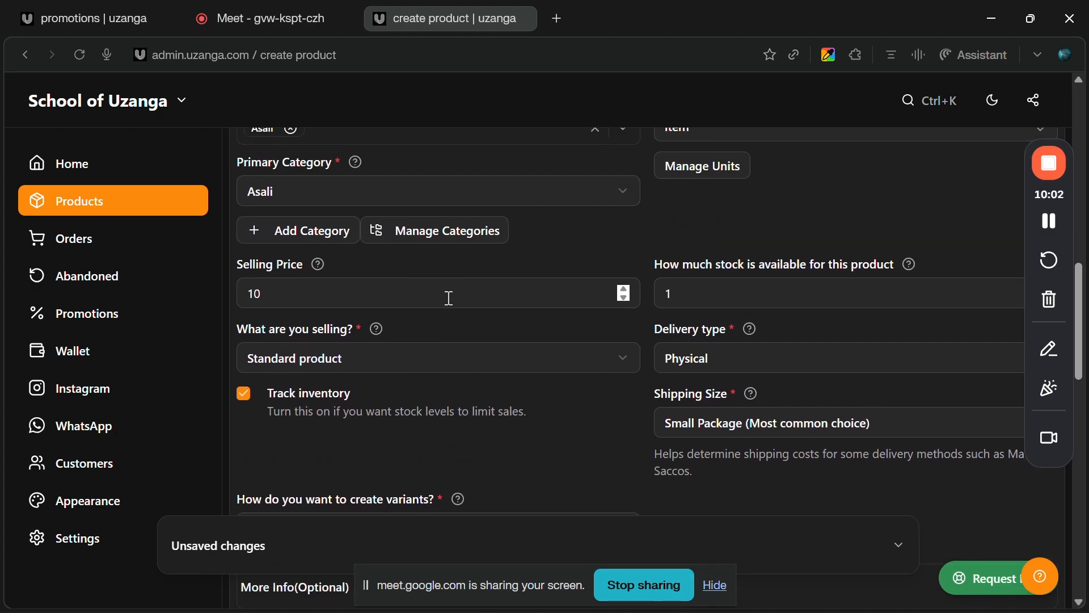
- Set the product's selling price to 1000 and its available stock to 10, and save the product
{"action": "left_click", "coordinate": [449, 299]}
{"action": "type", "text": "0"}
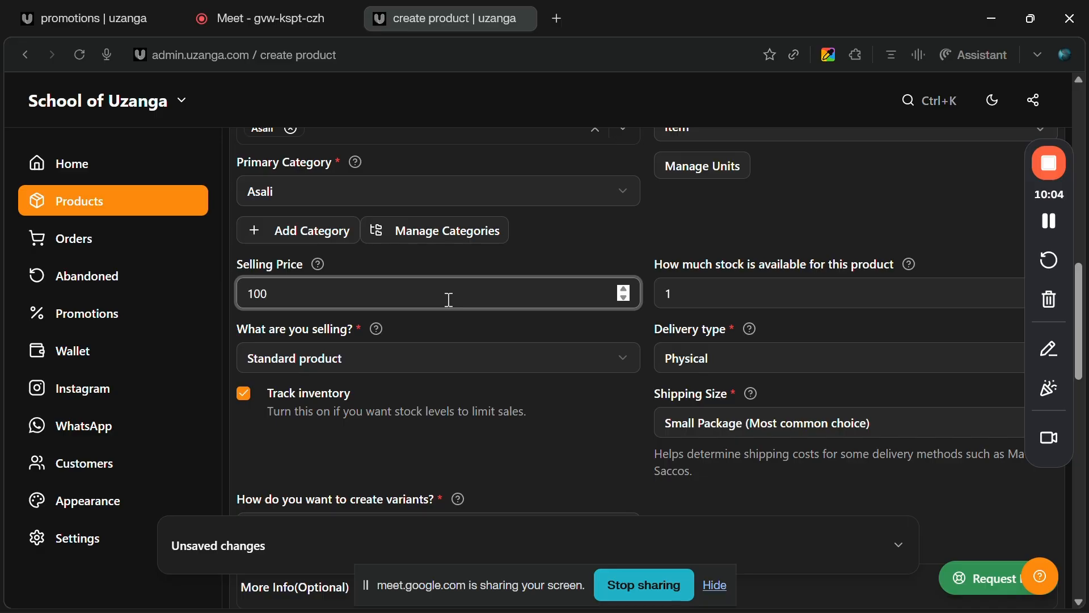
{"action": "type", "text": "0"}
{"action": "left_click", "coordinate": [679, 294]}
{"action": "type", "text": "0"}
{"action": "scroll", "coordinate": [679, 293], "scroll_direction": "down", "scroll_amount": 3}
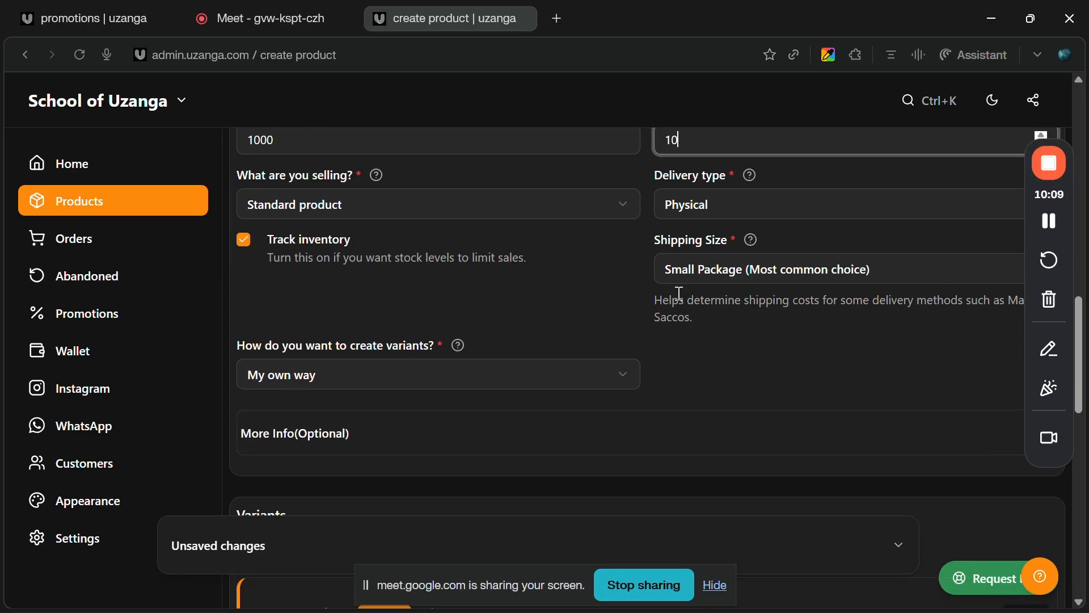
{"action": "key", "text": "Return"}
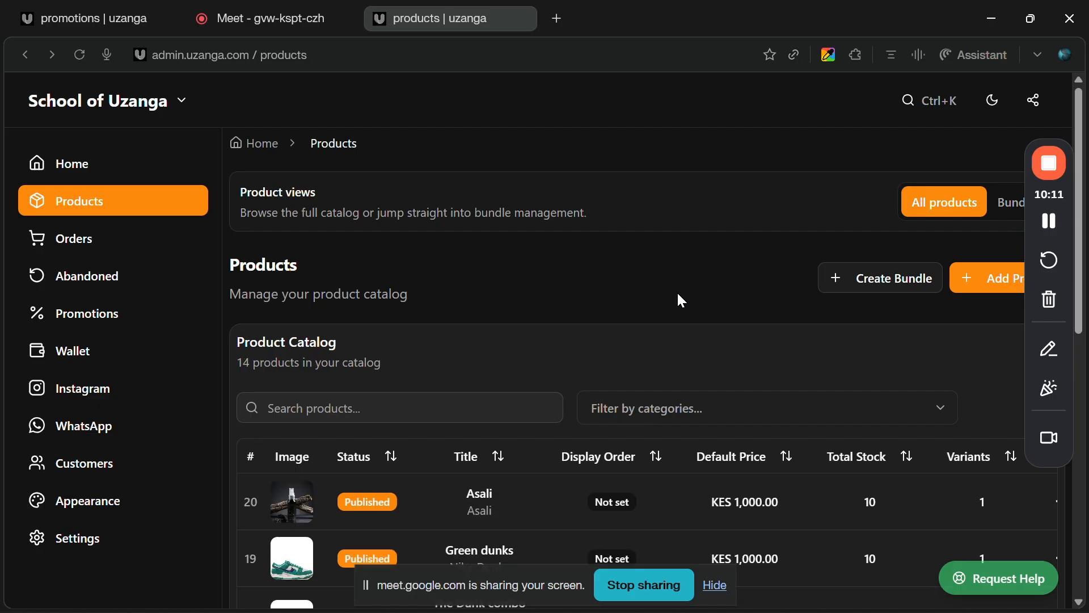
- Switch to the first Uzanga tab and open the promotions Evaluator
{"action": "left_click", "coordinate": [96, 5]}
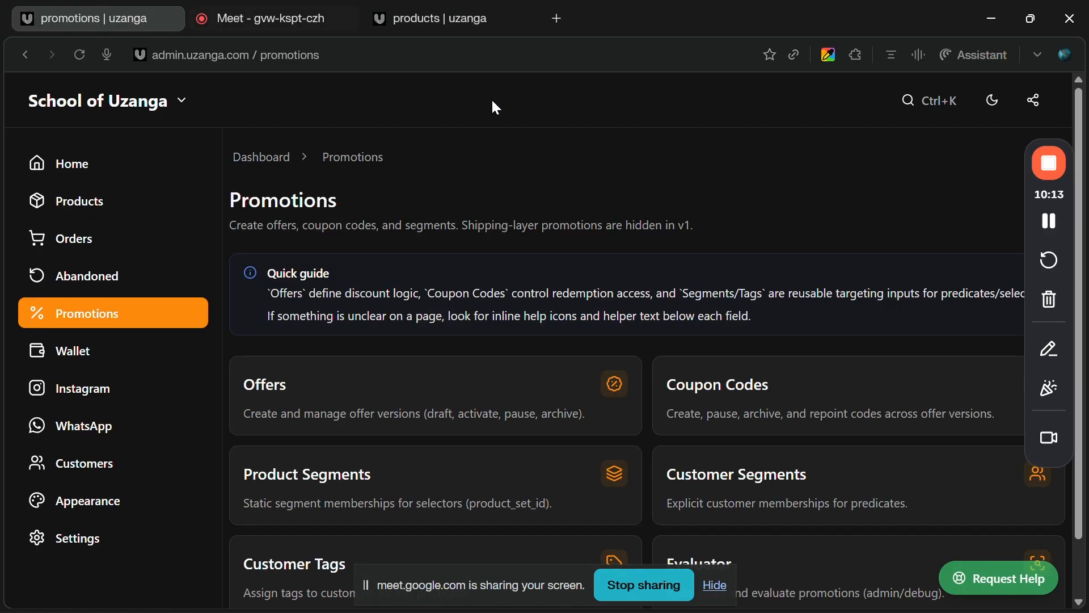
{"action": "scroll", "coordinate": [618, 301], "scroll_direction": "down", "scroll_amount": 2}
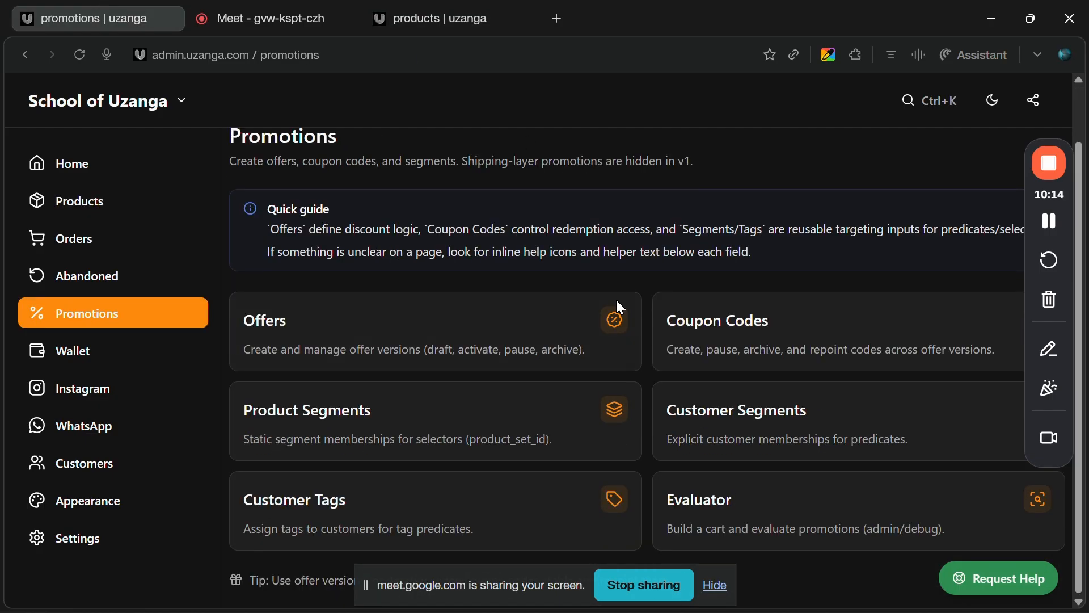
{"action": "left_click", "coordinate": [720, 499]}
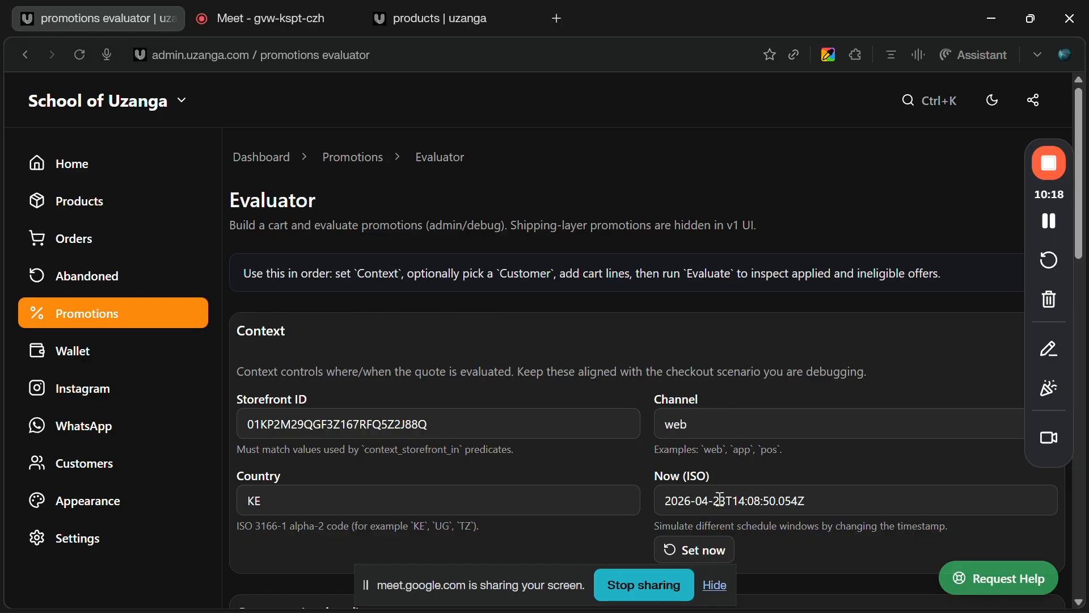
- Search the cart line products for "Asali" and add its Asali variant as a cart line
{"action": "scroll", "coordinate": [464, 410], "scroll_direction": "down", "scroll_amount": 7}
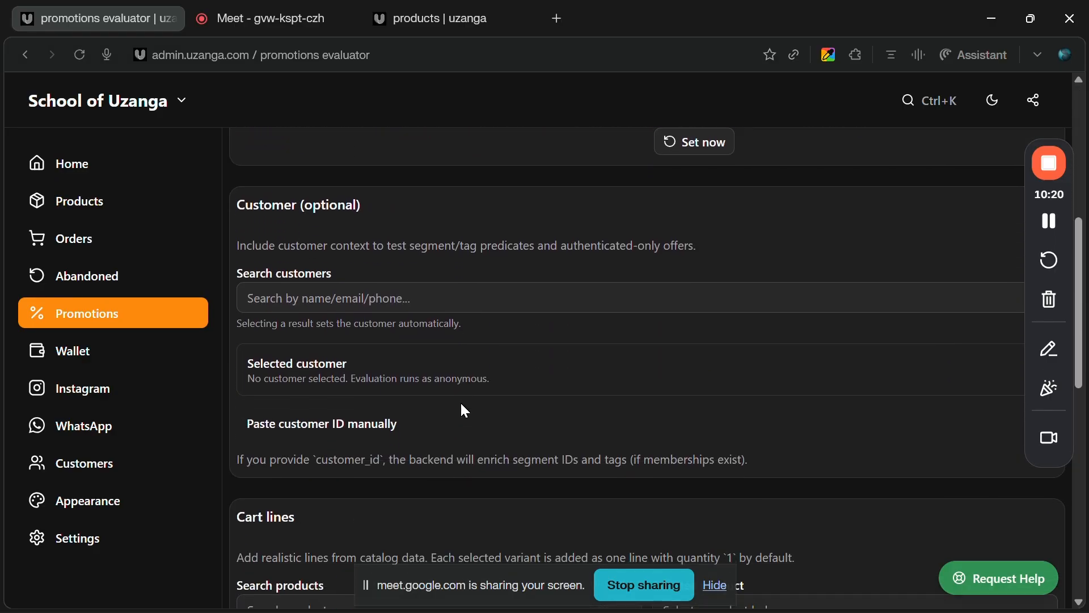
{"action": "scroll", "coordinate": [463, 406], "scroll_direction": "down", "scroll_amount": 4}
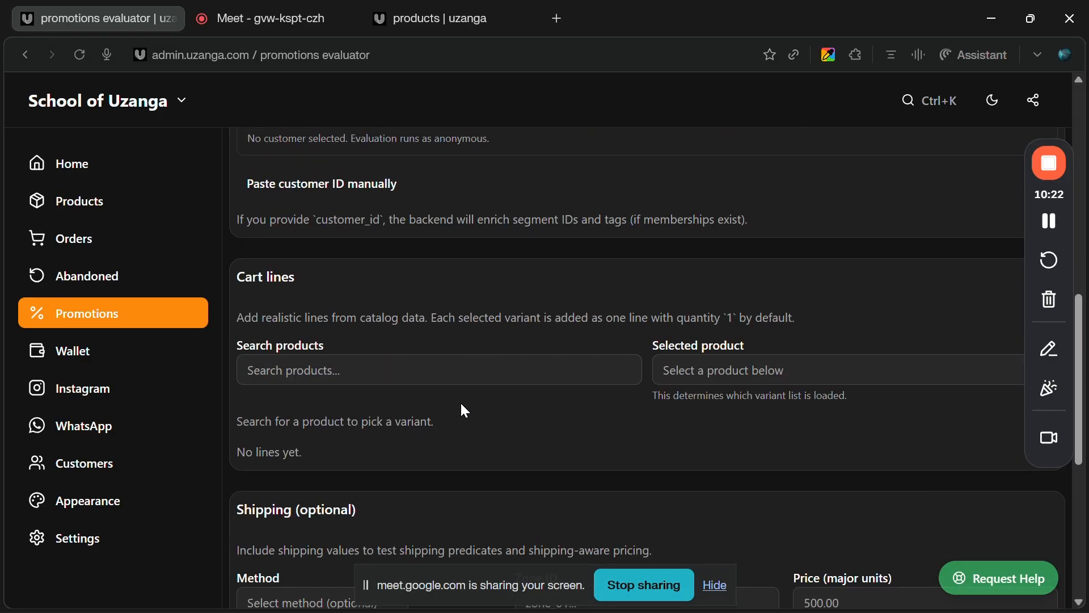
{"action": "scroll", "coordinate": [461, 405], "scroll_direction": "up", "scroll_amount": 5}
{"action": "scroll", "coordinate": [461, 404], "scroll_direction": "down", "scroll_amount": 6}
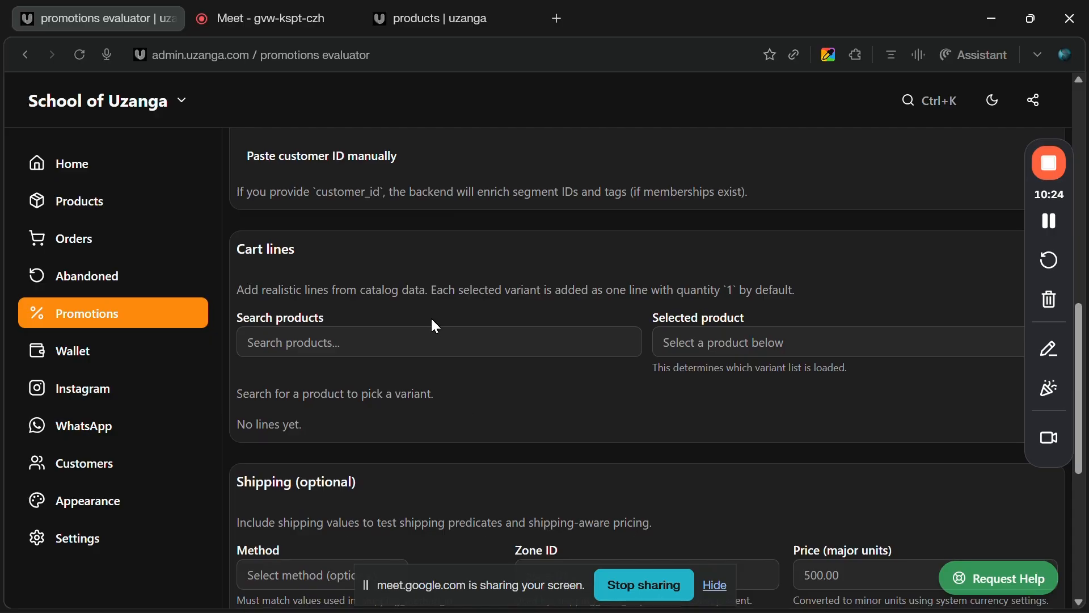
{"action": "left_click", "coordinate": [425, 340]}
{"action": "type", "text": "Asali"}
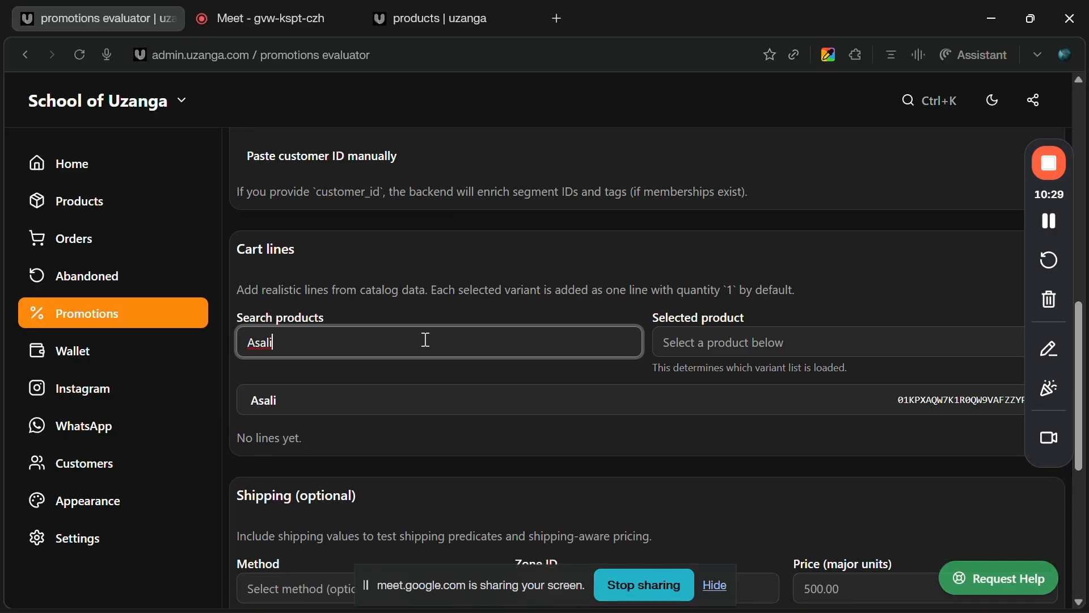
{"action": "left_click", "coordinate": [459, 413]}
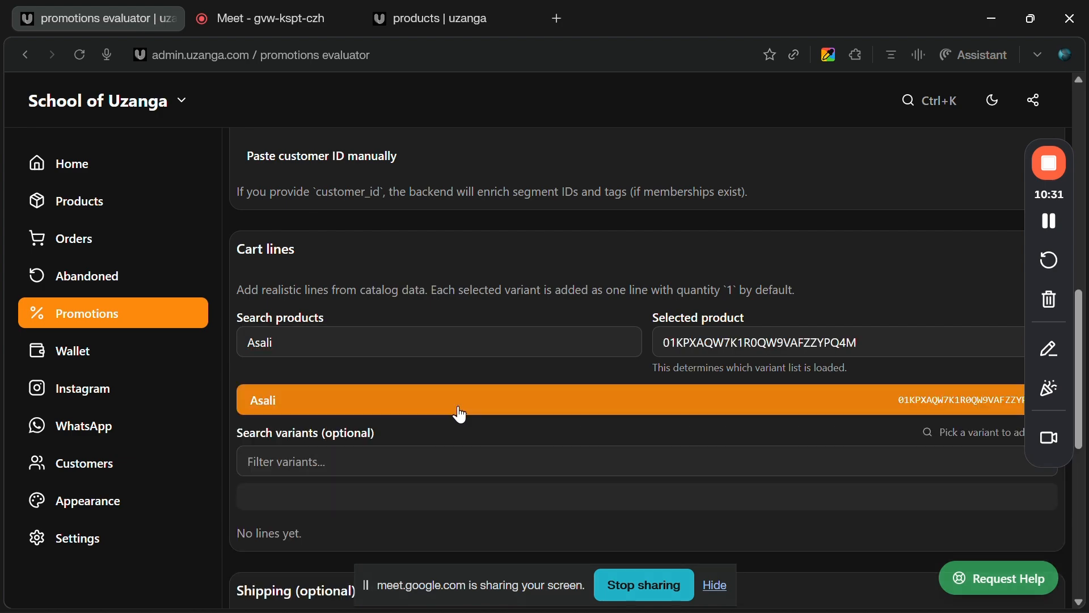
{"action": "scroll", "coordinate": [458, 411], "scroll_direction": "down", "scroll_amount": 2}
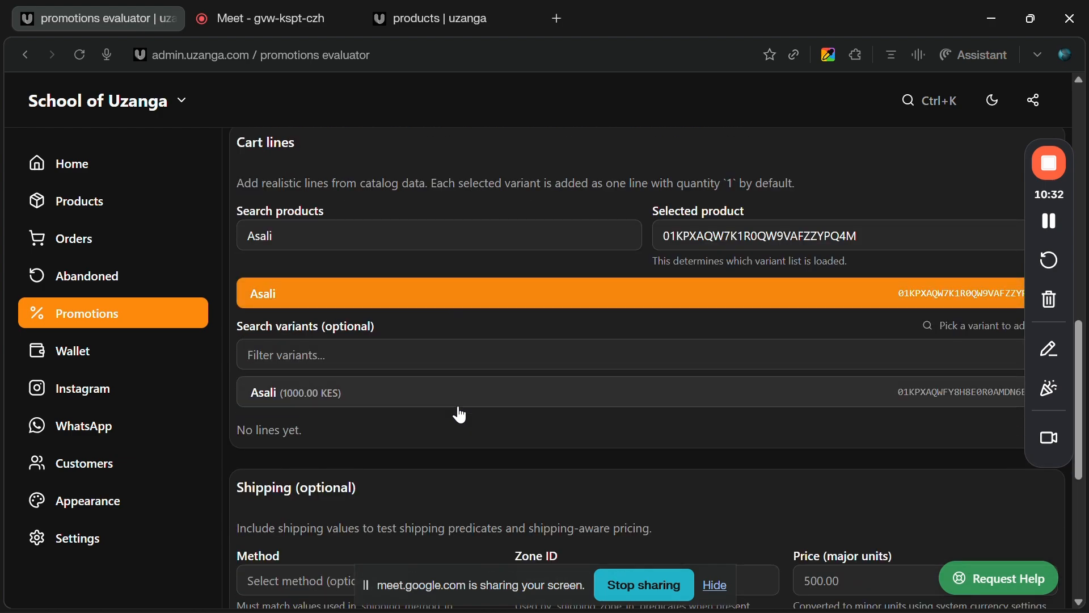
{"action": "left_click", "coordinate": [523, 398]}
- Set the quantity of the Asali cart line to 3
{"action": "scroll", "coordinate": [523, 400], "scroll_direction": "down", "scroll_amount": 3}
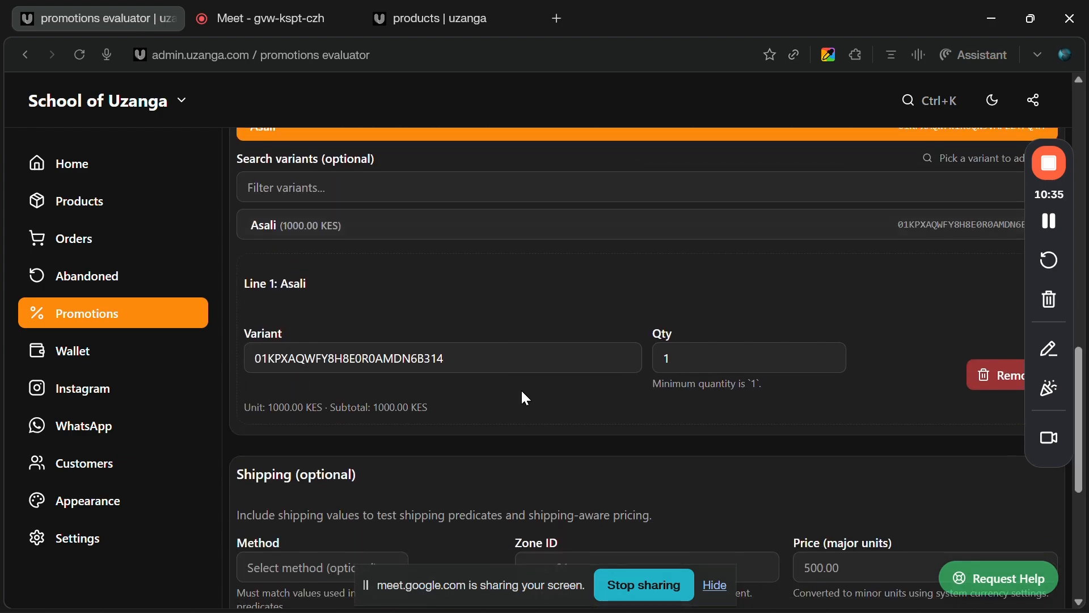
{"action": "left_click", "coordinate": [682, 362]}
{"action": "type", "text": "3"}
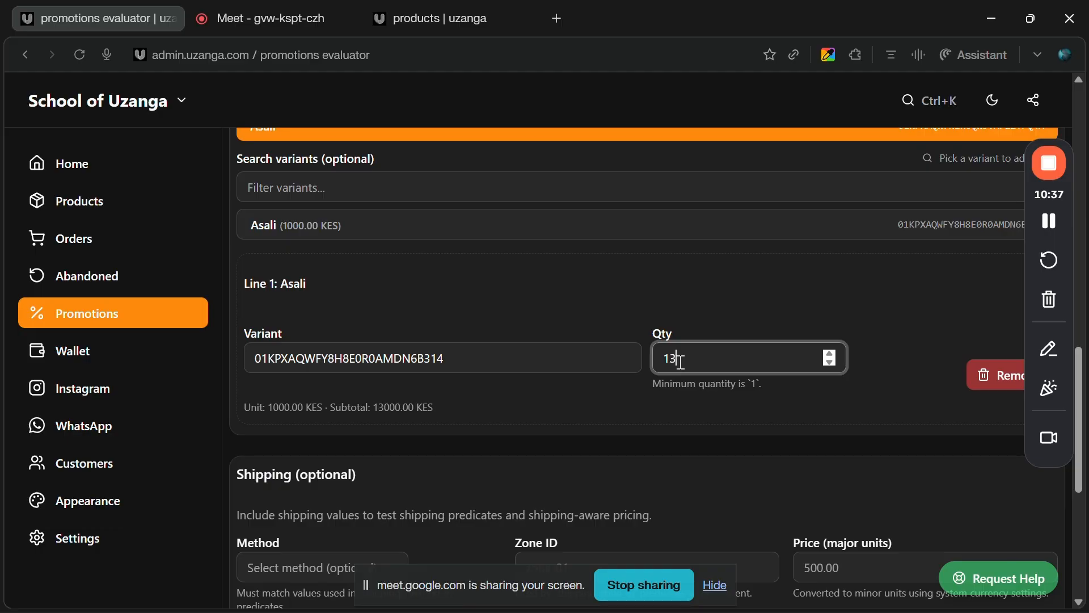
{"action": "key", "text": "BackSpace"}
- Evaluate the cart and examine the response totals and applied offers against the context and cart lines
{"action": "scroll", "coordinate": [785, 355], "scroll_direction": "down", "scroll_amount": 4}
{"action": "scroll", "coordinate": [785, 352], "scroll_direction": "down", "scroll_amount": 1}
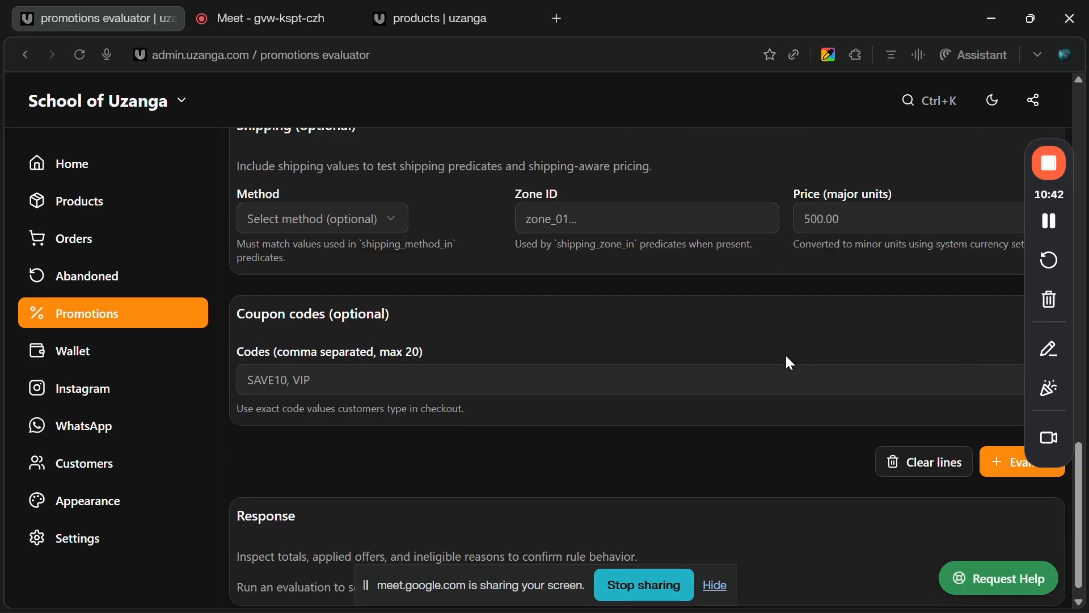
{"action": "scroll", "coordinate": [779, 407], "scroll_direction": "down", "scroll_amount": 1}
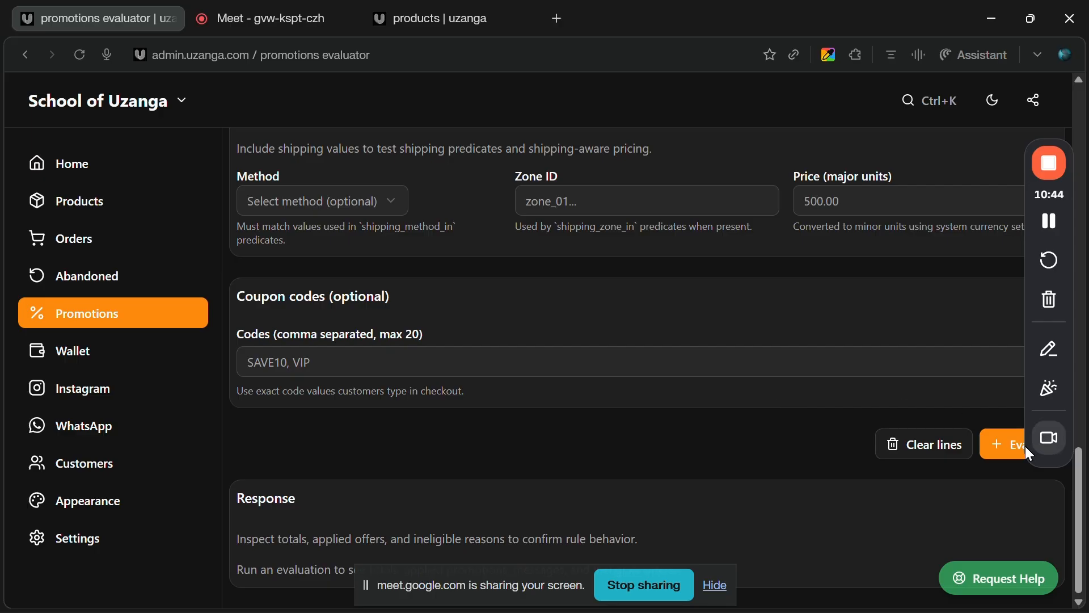
{"action": "left_click", "coordinate": [992, 459]}
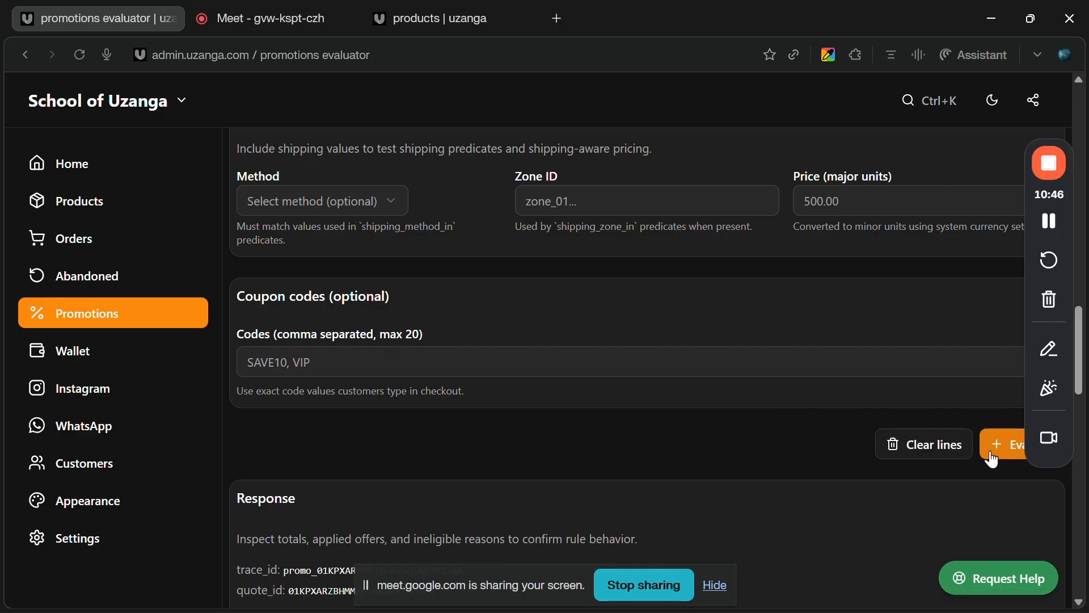
{"action": "scroll", "coordinate": [619, 460], "scroll_direction": "down", "scroll_amount": 4}
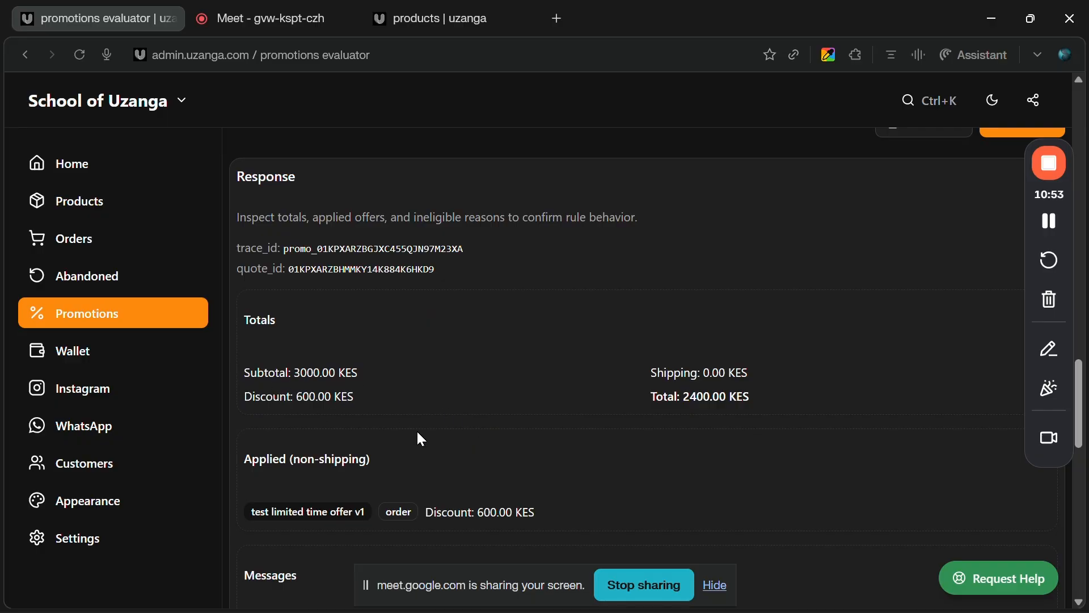
{"action": "scroll", "coordinate": [420, 439], "scroll_direction": "down", "scroll_amount": 1}
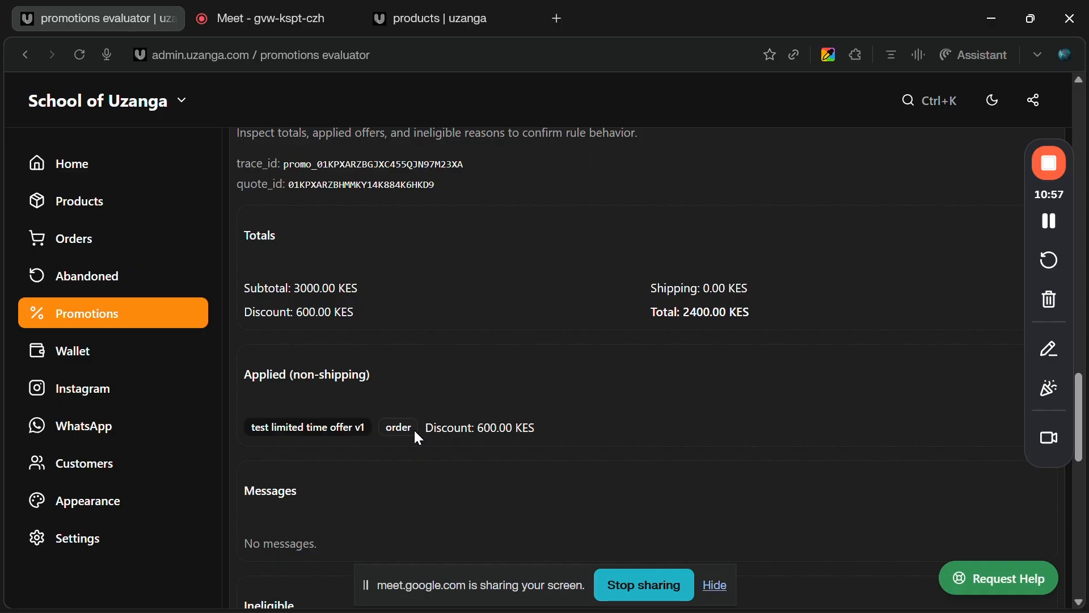
{"action": "scroll", "coordinate": [416, 435], "scroll_direction": "up", "scroll_amount": 15}
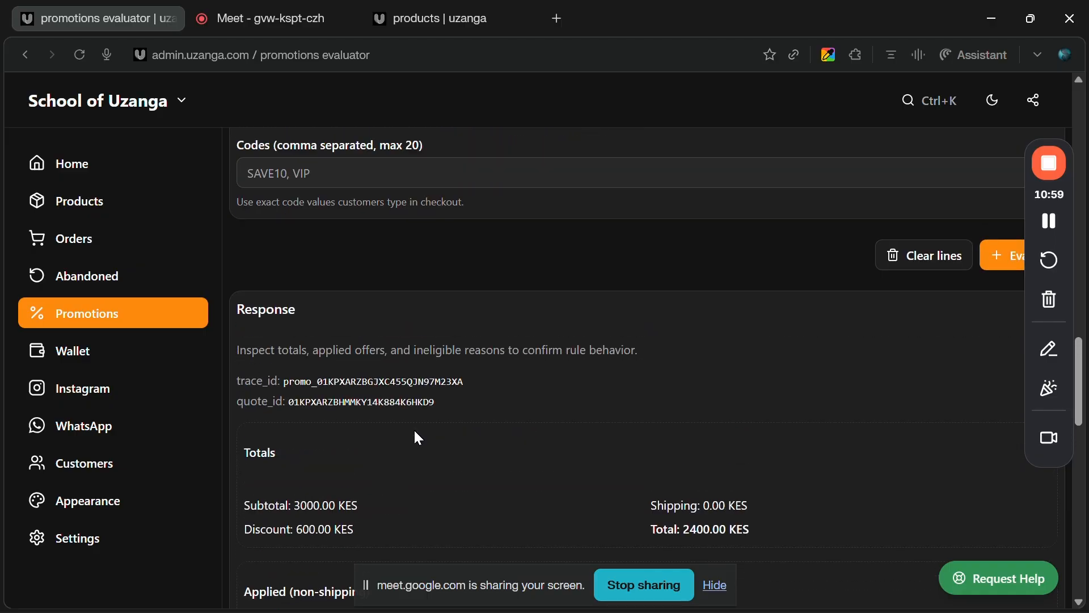
{"action": "scroll", "coordinate": [416, 431], "scroll_direction": "up", "scroll_amount": 7}
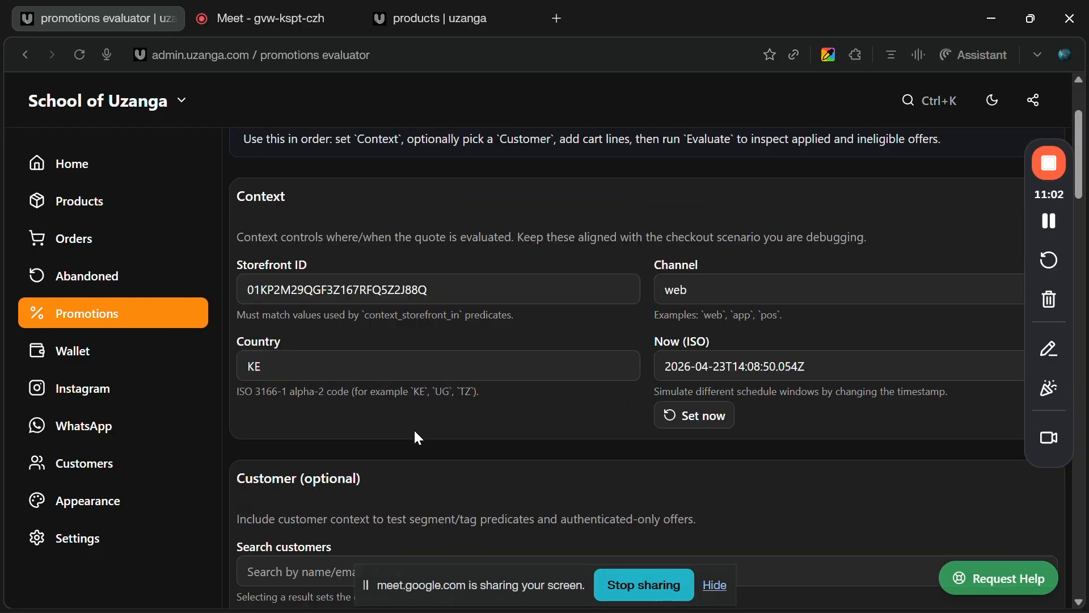
{"action": "scroll", "coordinate": [356, 168], "scroll_direction": "down", "scroll_amount": 18}
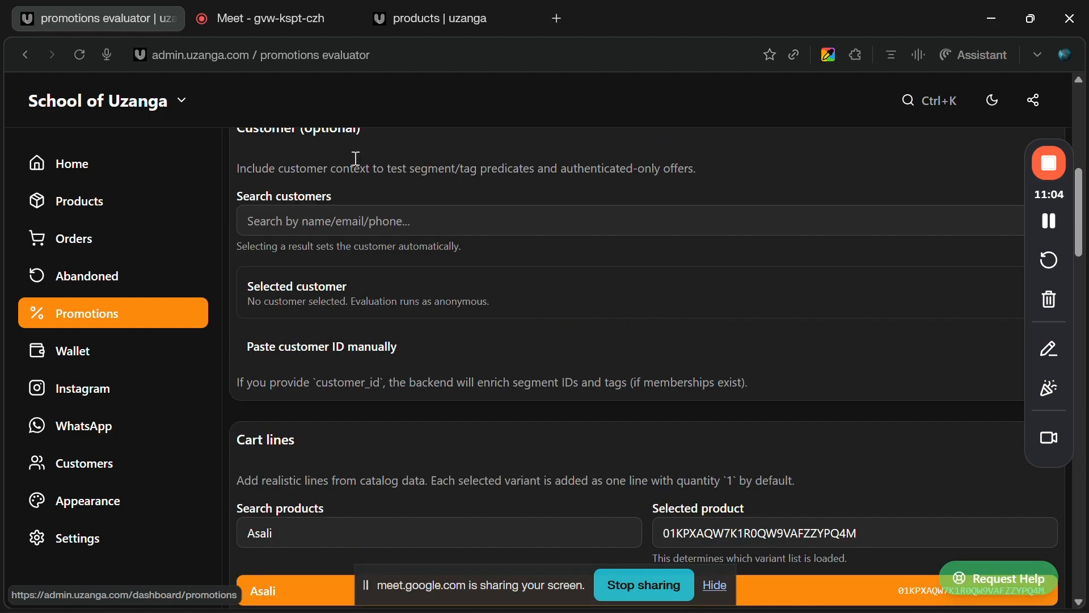
{"action": "scroll", "coordinate": [356, 159], "scroll_direction": "up", "scroll_amount": 6}
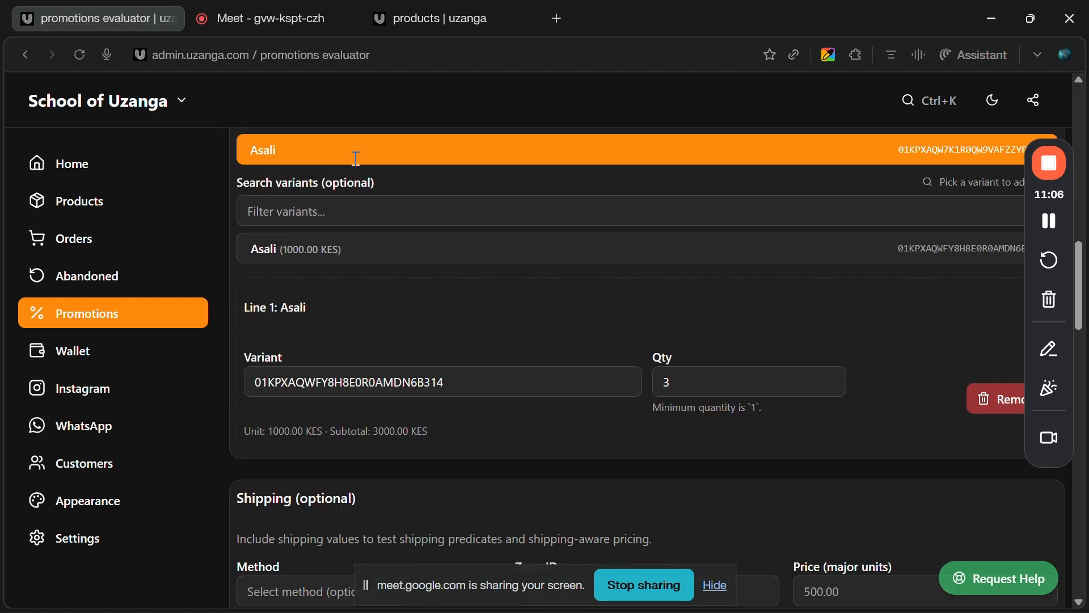
- Look through the product catalog in the other Uzanga tab and return to the Evaluator
{"action": "left_click", "coordinate": [464, 19]}
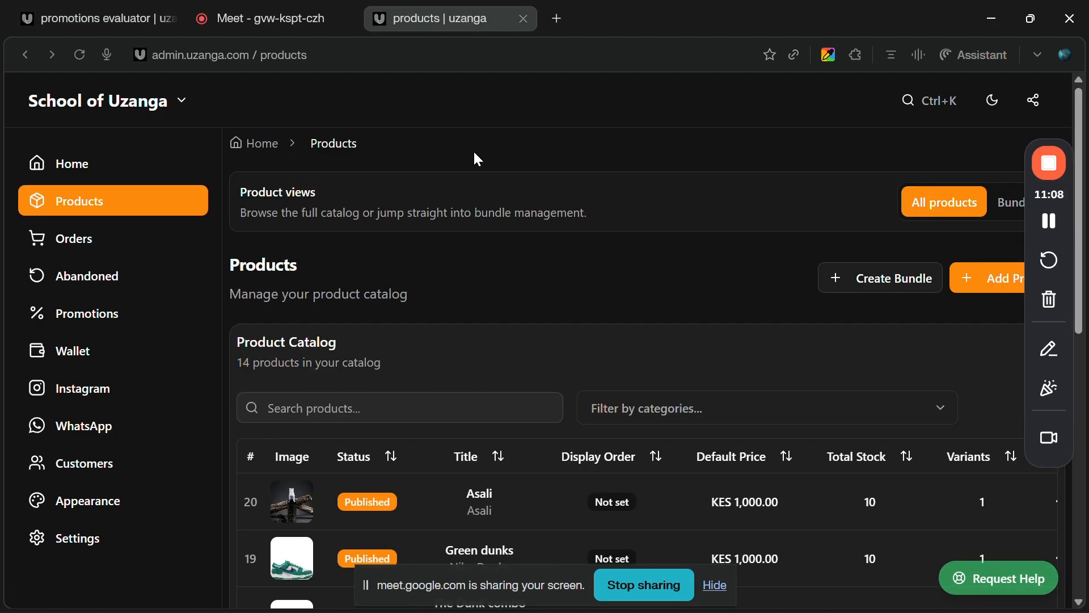
{"action": "scroll", "coordinate": [471, 290], "scroll_direction": "down", "scroll_amount": 5}
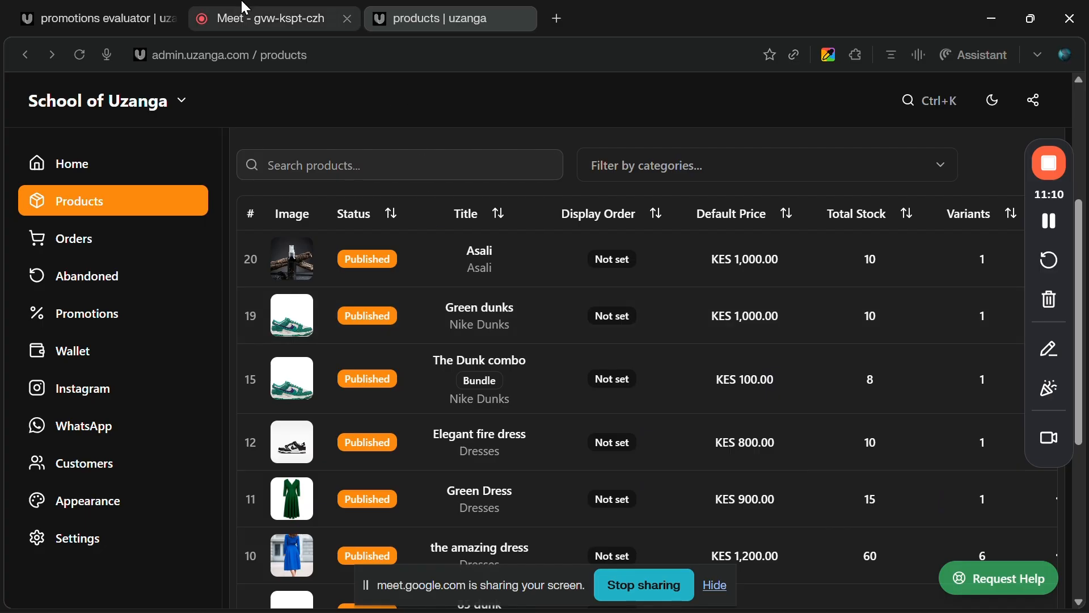
{"action": "left_click", "coordinate": [124, 17]}
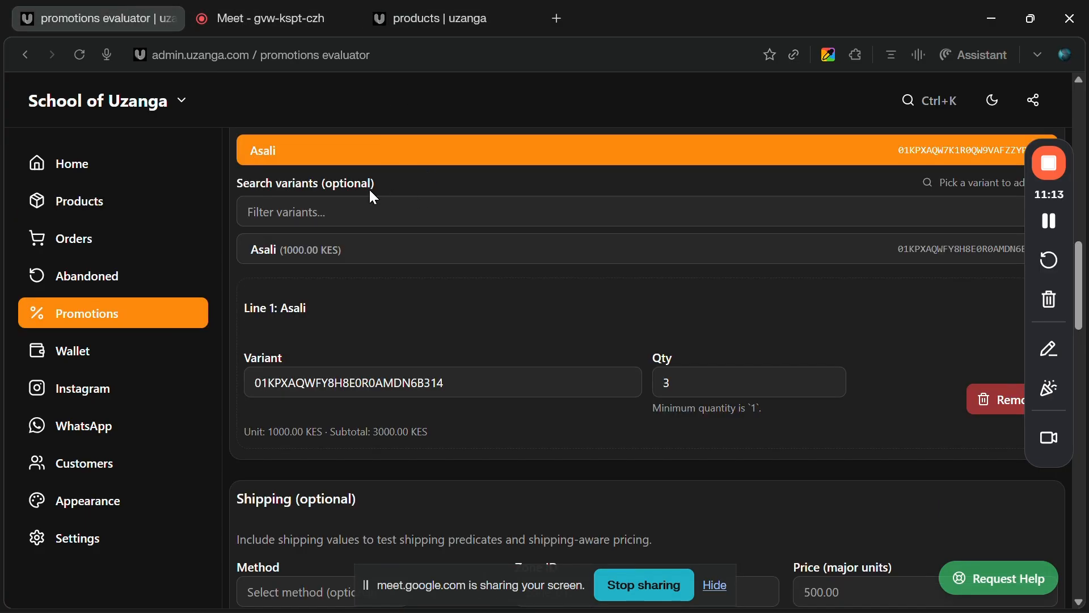
- Replace the product search in the cart lines with "nike dunk"
{"action": "scroll", "coordinate": [369, 188], "scroll_direction": "up", "scroll_amount": 7}
{"action": "scroll", "coordinate": [362, 280], "scroll_direction": "down", "scroll_amount": 2}
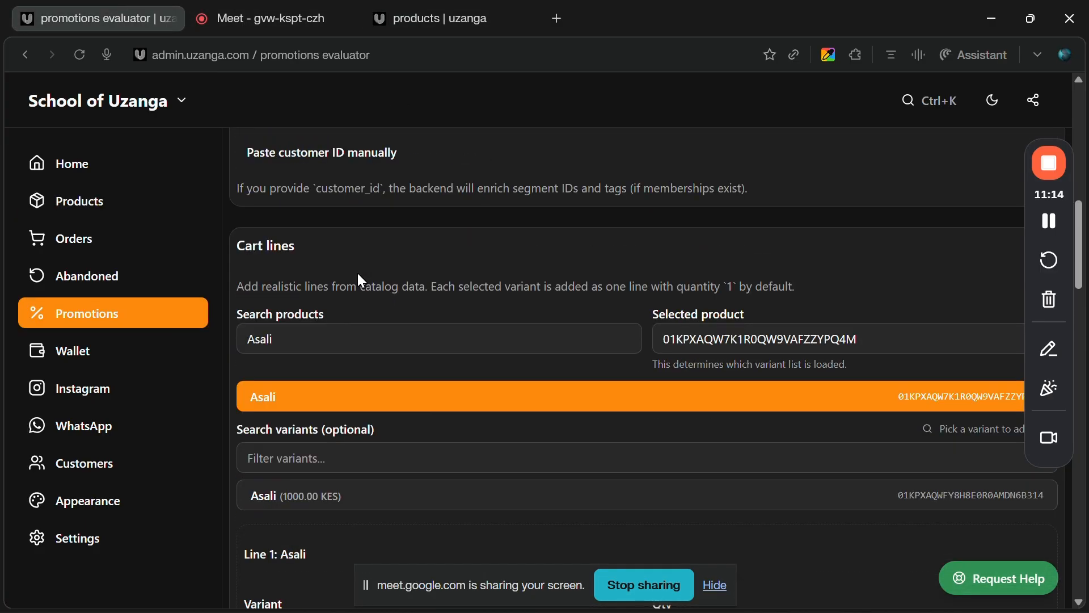
{"action": "left_click", "coordinate": [350, 338]}
{"action": "key", "text": "BackSpace"}
{"action": "key", "text": "BackSpace"}
{"action": "key", "text": "BackSpace"}
{"action": "key", "text": "BackSpace"}
{"action": "key", "text": "BackSpace"}
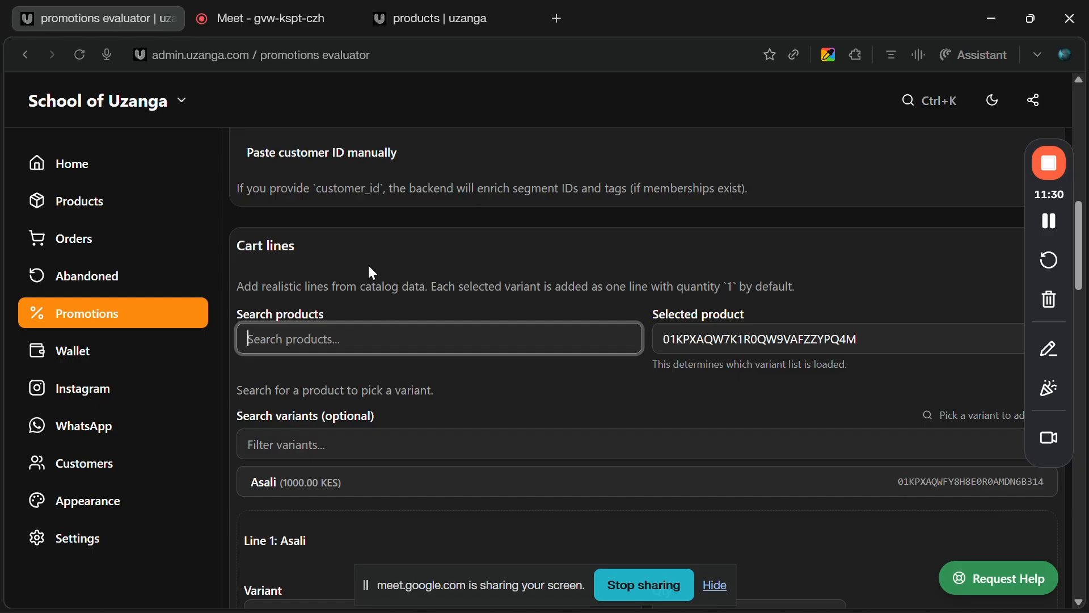
{"action": "type", "text": "nike dunk"}
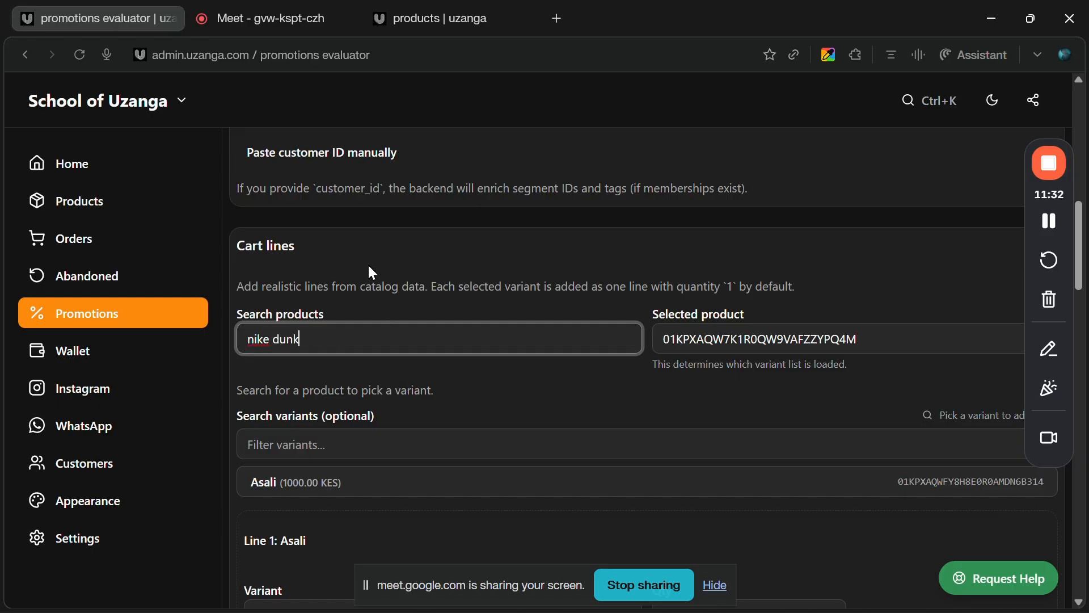
- Select the Green dunks product and add its Size Large variant as a second cart line
{"action": "left_click", "coordinate": [315, 404]}
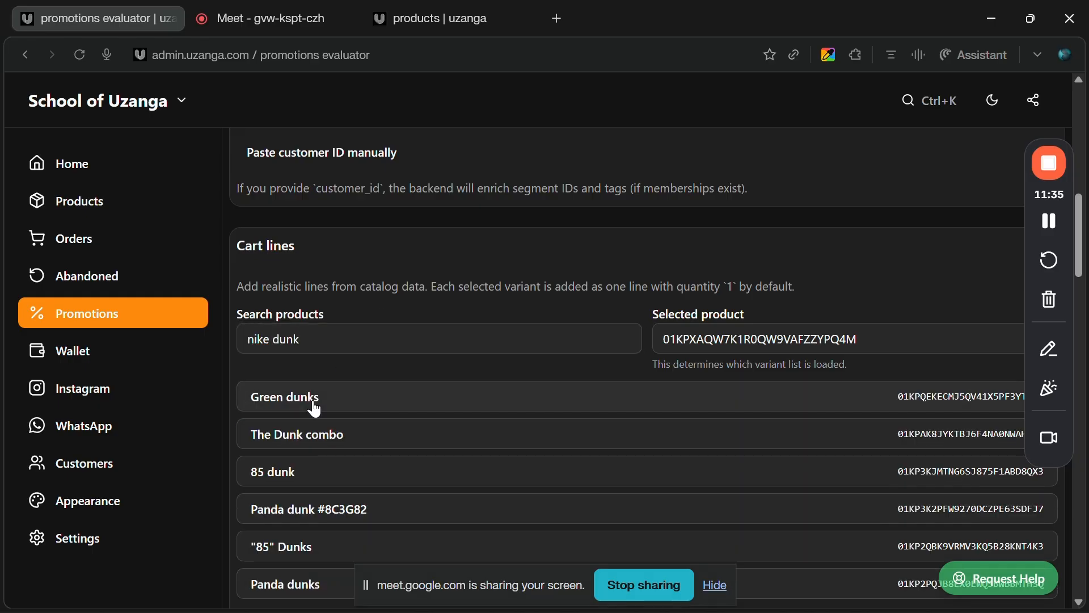
{"action": "left_click", "coordinate": [315, 408]}
{"action": "scroll", "coordinate": [447, 283], "scroll_direction": "down", "scroll_amount": 6}
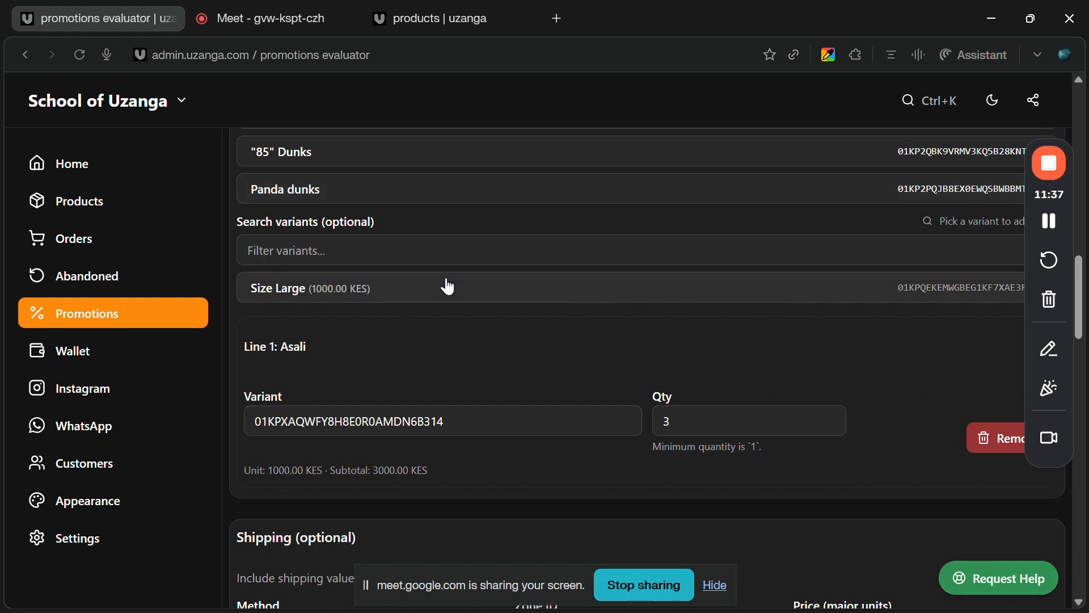
{"action": "left_click", "coordinate": [404, 291]}
- Review the two cart lines and the optional shipping and coupon code sections
{"action": "scroll", "coordinate": [559, 330], "scroll_direction": "down", "scroll_amount": 3}
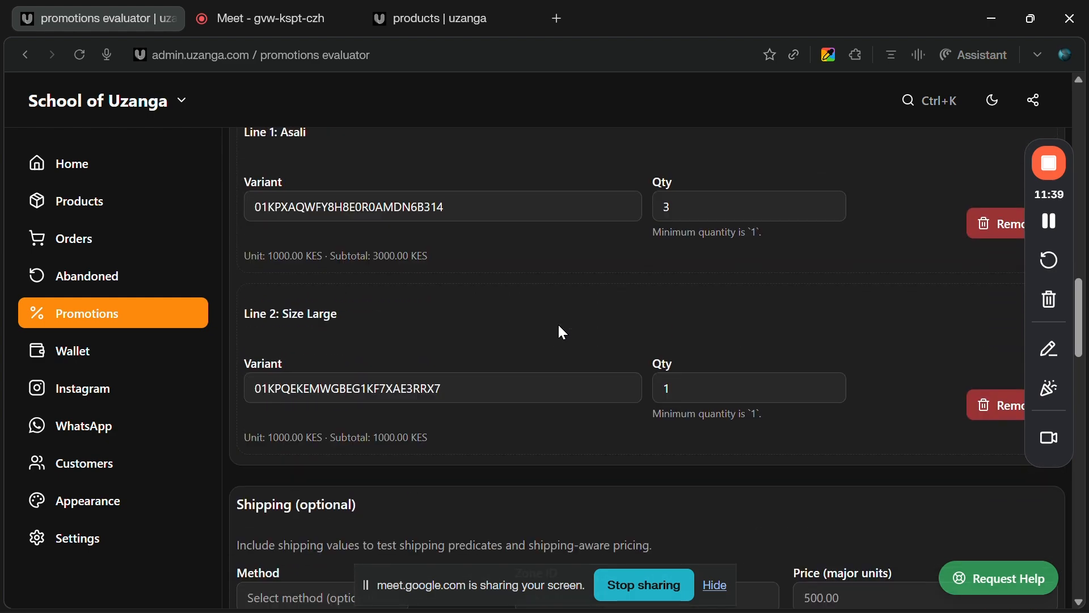
{"action": "scroll", "coordinate": [559, 328], "scroll_direction": "up", "scroll_amount": 2}
{"action": "scroll", "coordinate": [559, 327], "scroll_direction": "down", "scroll_amount": 1}
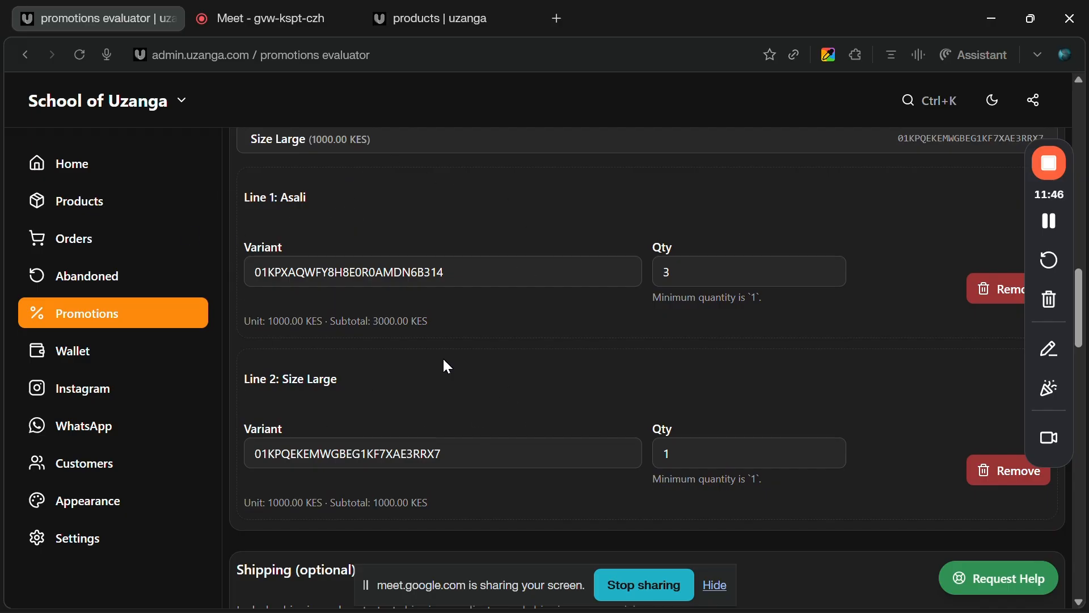
{"action": "scroll", "coordinate": [461, 355], "scroll_direction": "down", "scroll_amount": 5}
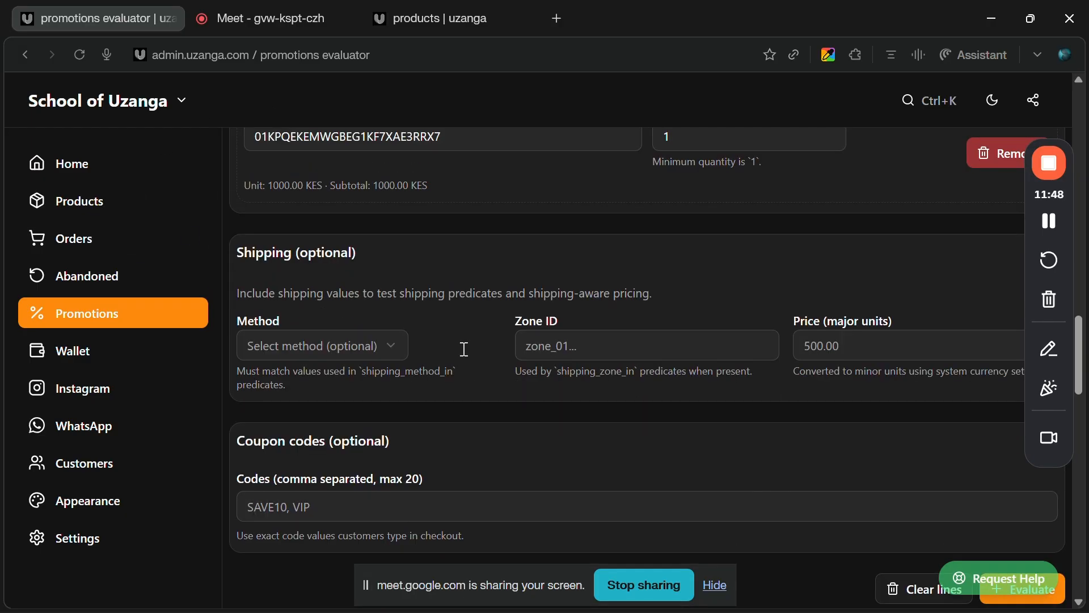
{"action": "scroll", "coordinate": [459, 361], "scroll_direction": "up", "scroll_amount": 3}
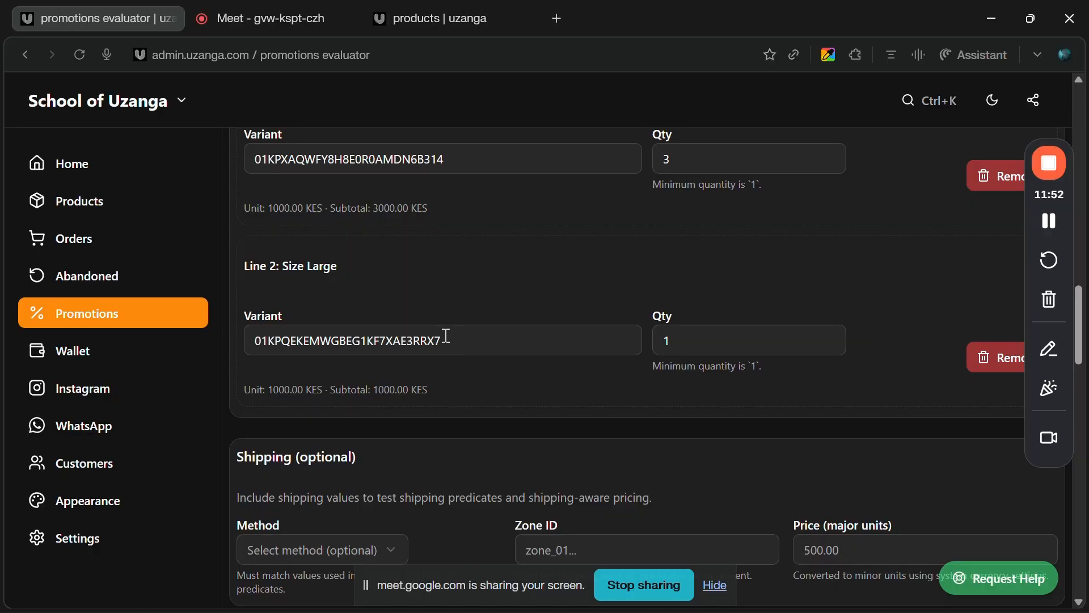
- Evaluate the cart with the Asali and Size Large lines and inspect the totals and applied offers in the response
{"action": "scroll", "coordinate": [446, 336], "scroll_direction": "down", "scroll_amount": 5}
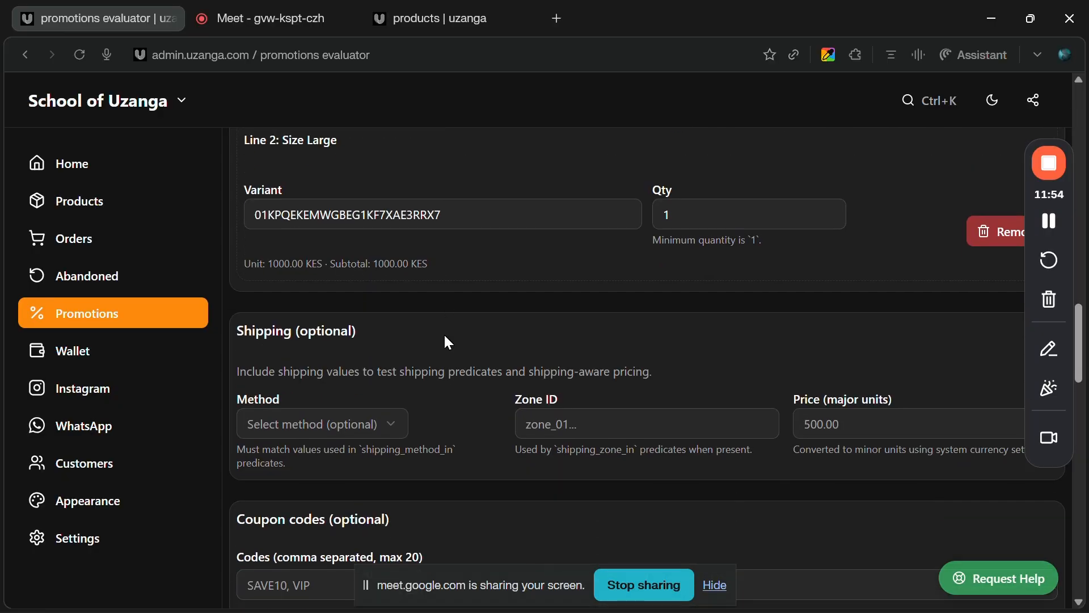
{"action": "scroll", "coordinate": [446, 336], "scroll_direction": "down", "scroll_amount": 2}
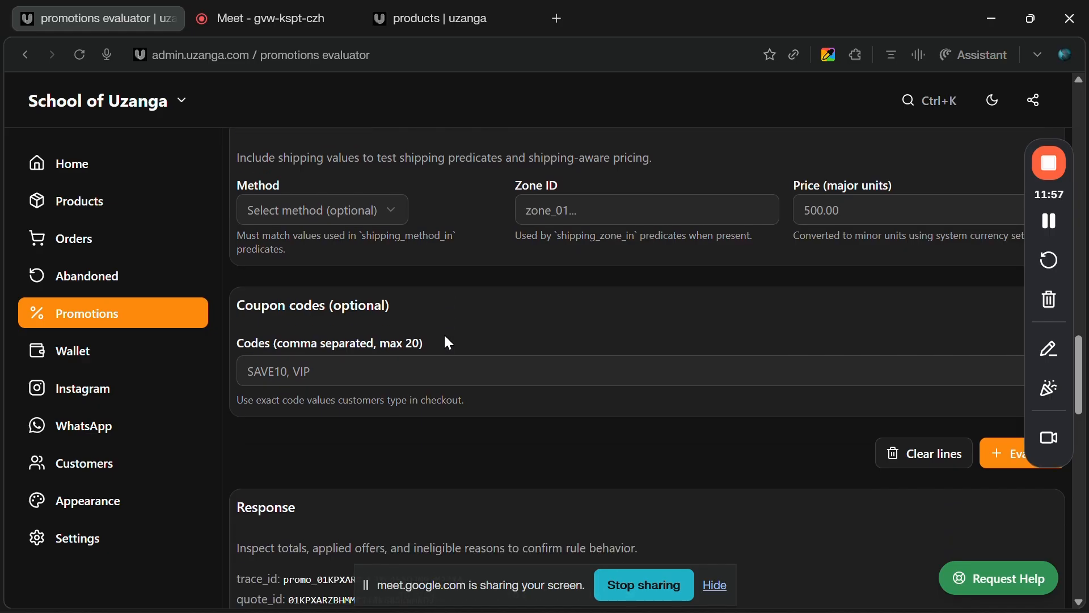
{"action": "left_click", "coordinate": [984, 454]}
{"action": "scroll", "coordinate": [558, 459], "scroll_direction": "down", "scroll_amount": 3}
{"action": "scroll", "coordinate": [555, 455], "scroll_direction": "down", "scroll_amount": 4}
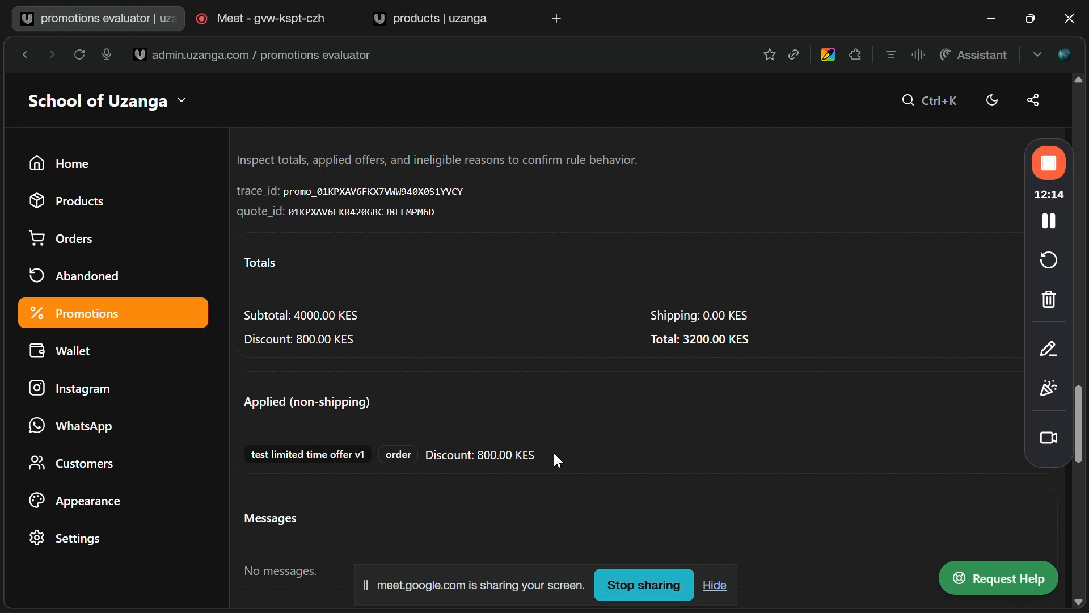
- Remove both the Size Large and the Asali lines from the cart
{"action": "scroll", "coordinate": [555, 454], "scroll_direction": "up", "scroll_amount": 10}
{"action": "scroll", "coordinate": [554, 454], "scroll_direction": "up", "scroll_amount": 5}
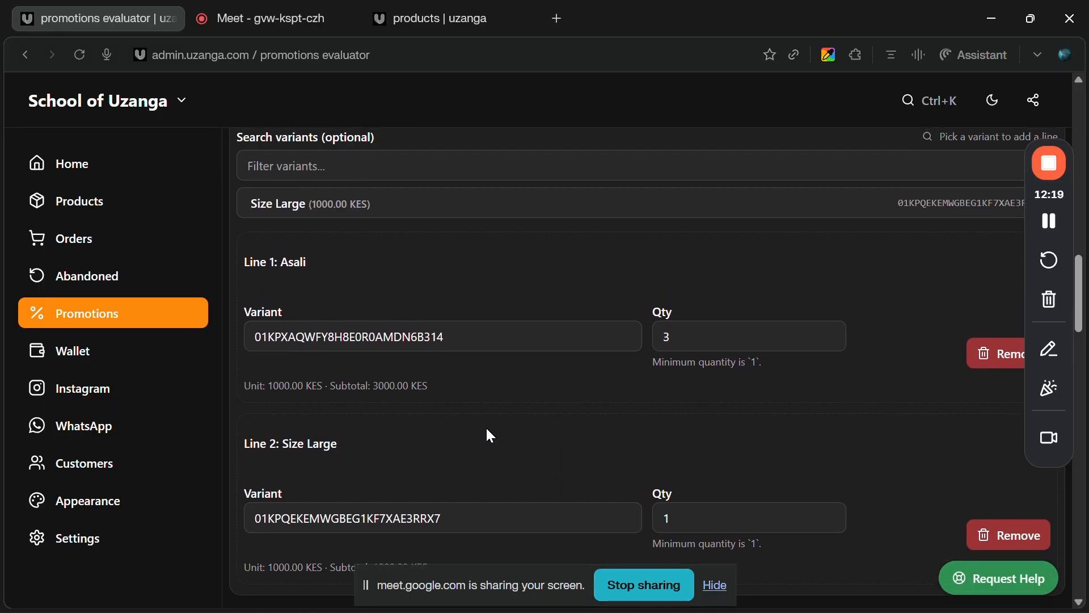
{"action": "scroll", "coordinate": [486, 431], "scroll_direction": "down", "scroll_amount": 2}
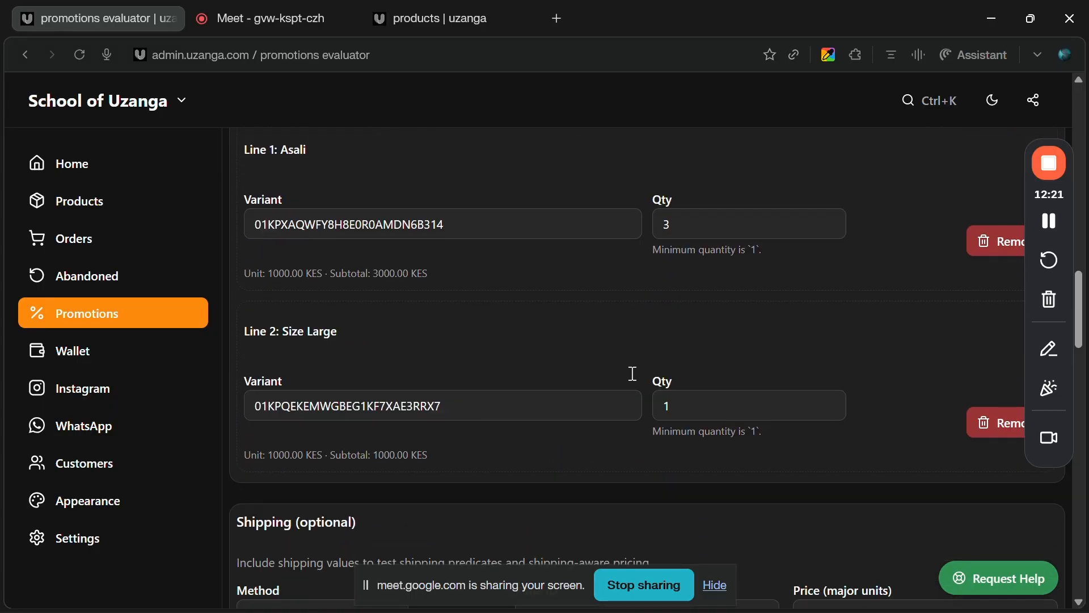
{"action": "left_click", "coordinate": [975, 421]}
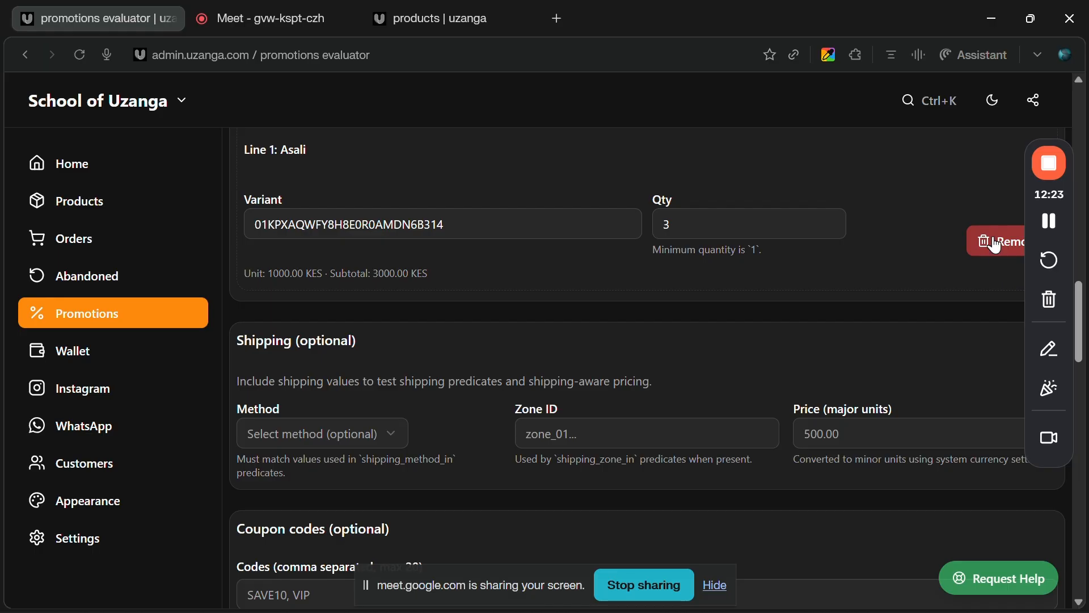
{"action": "left_click", "coordinate": [998, 242]}
- Add the Green dunks' Size Large variant as the only cart line
{"action": "scroll", "coordinate": [650, 316], "scroll_direction": "up", "scroll_amount": 8}
{"action": "scroll", "coordinate": [652, 321], "scroll_direction": "up", "scroll_amount": 1}
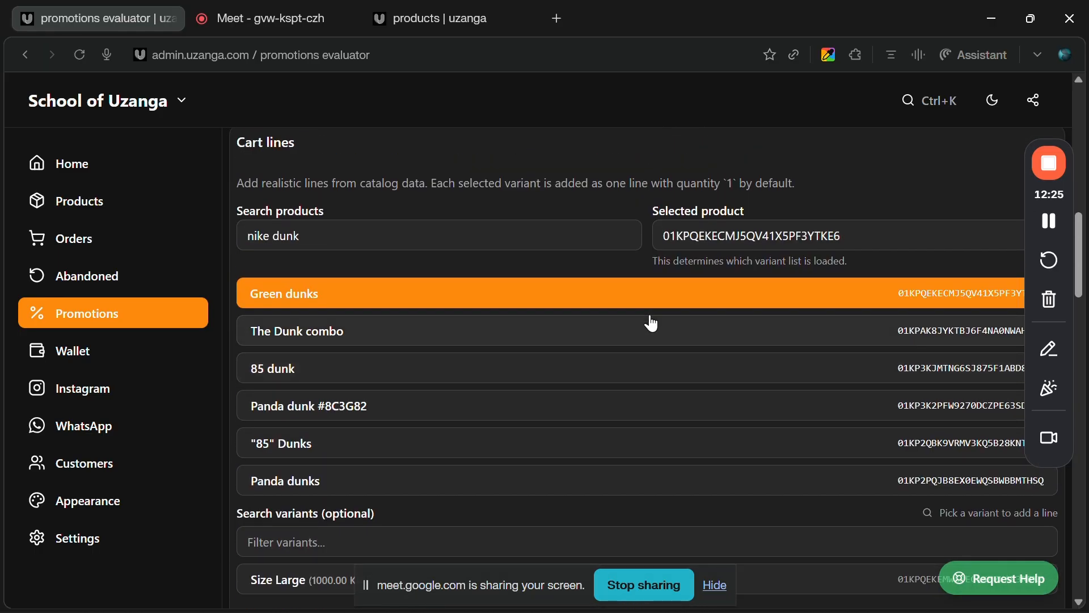
{"action": "scroll", "coordinate": [493, 297], "scroll_direction": "down", "scroll_amount": 5}
{"action": "left_click", "coordinate": [434, 296]}
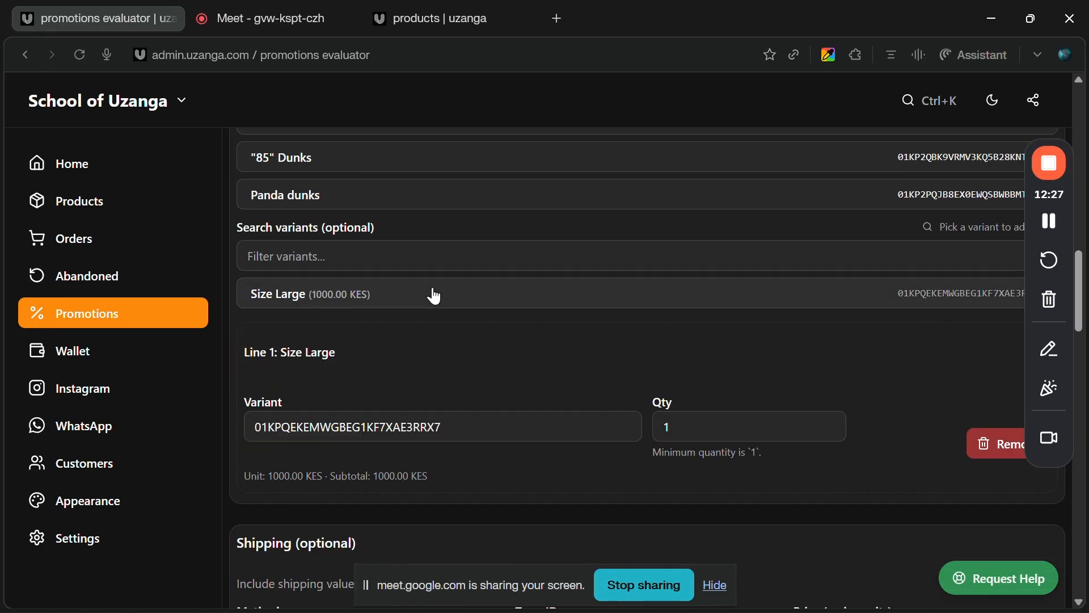
- Evaluate the cart containing only the Green dunks line and check the totals and applied promotions in the response
{"action": "scroll", "coordinate": [434, 295], "scroll_direction": "down", "scroll_amount": 8}
{"action": "scroll", "coordinate": [433, 289], "scroll_direction": "up", "scroll_amount": 1}
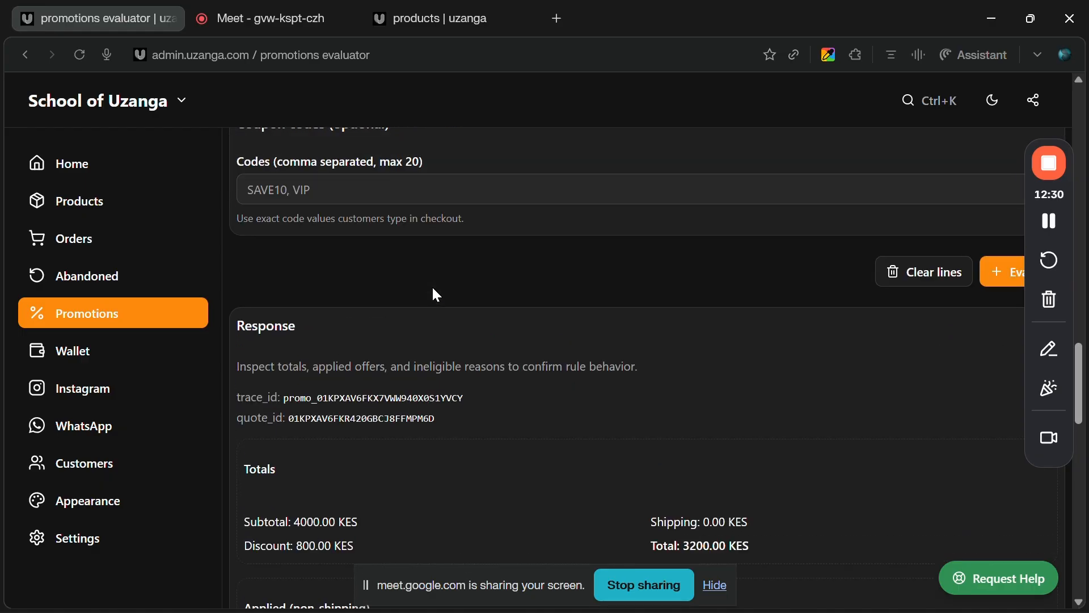
{"action": "left_click", "coordinate": [1000, 271]}
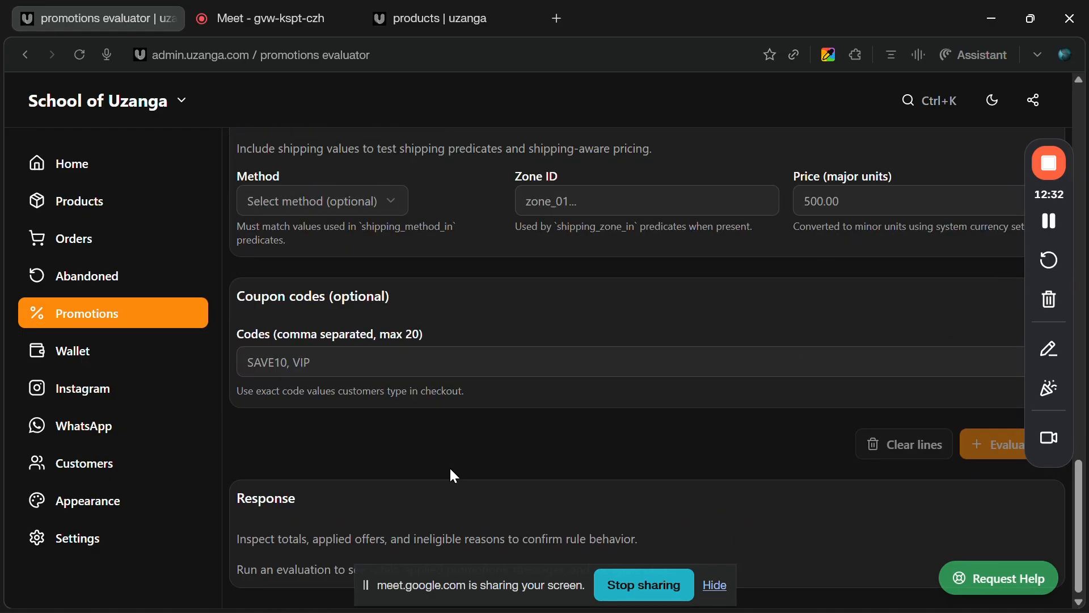
{"action": "scroll", "coordinate": [451, 470], "scroll_direction": "down", "scroll_amount": 3}
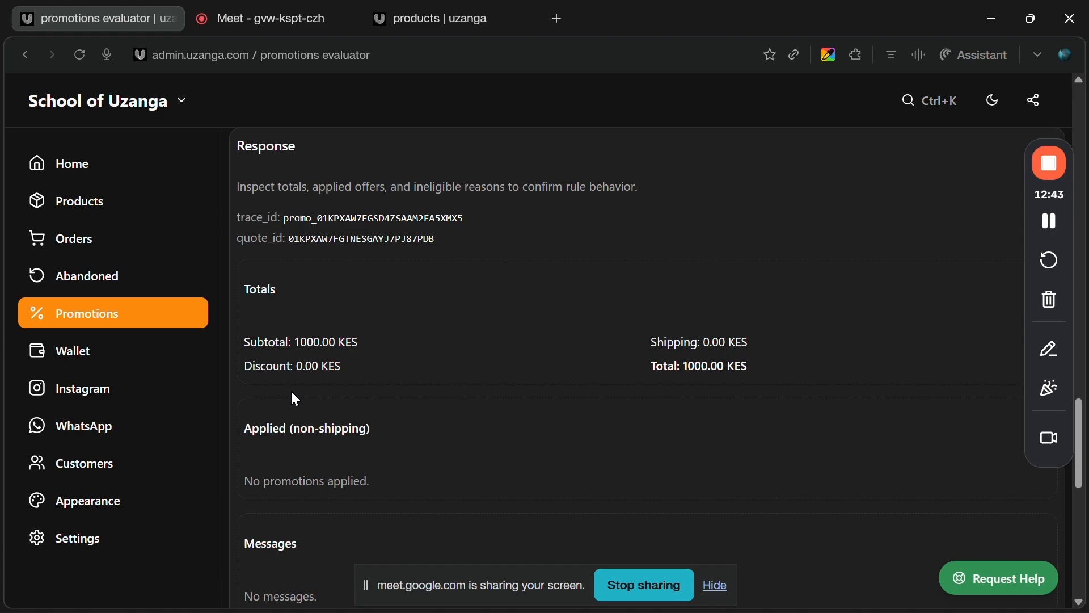
- Return to the product search results in the cart lines section
{"action": "scroll", "coordinate": [293, 395], "scroll_direction": "up", "scroll_amount": 10}
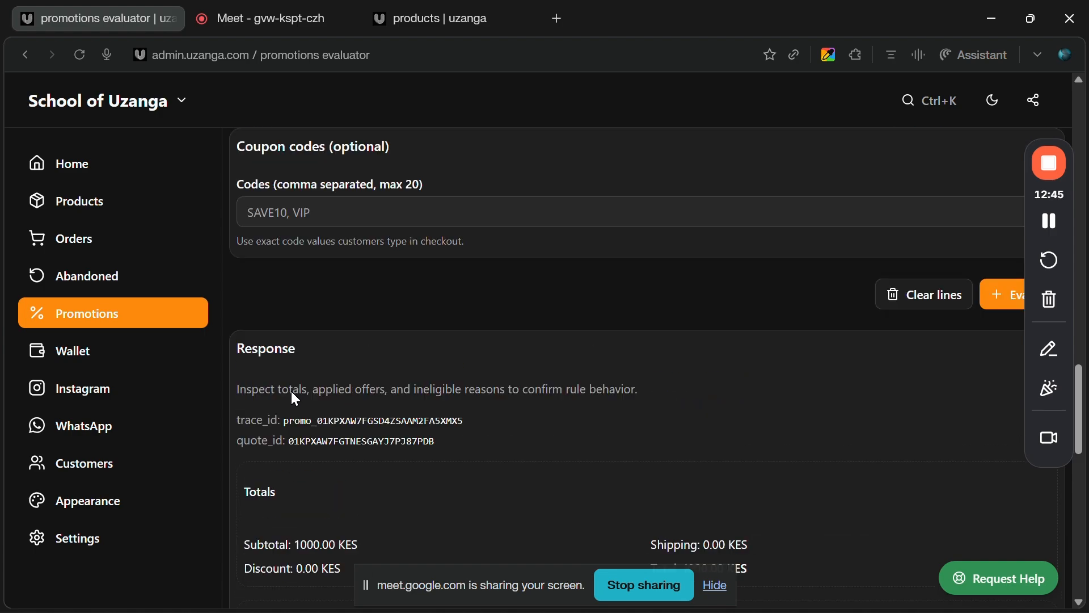
{"action": "scroll", "coordinate": [293, 394], "scroll_direction": "up", "scroll_amount": 2}
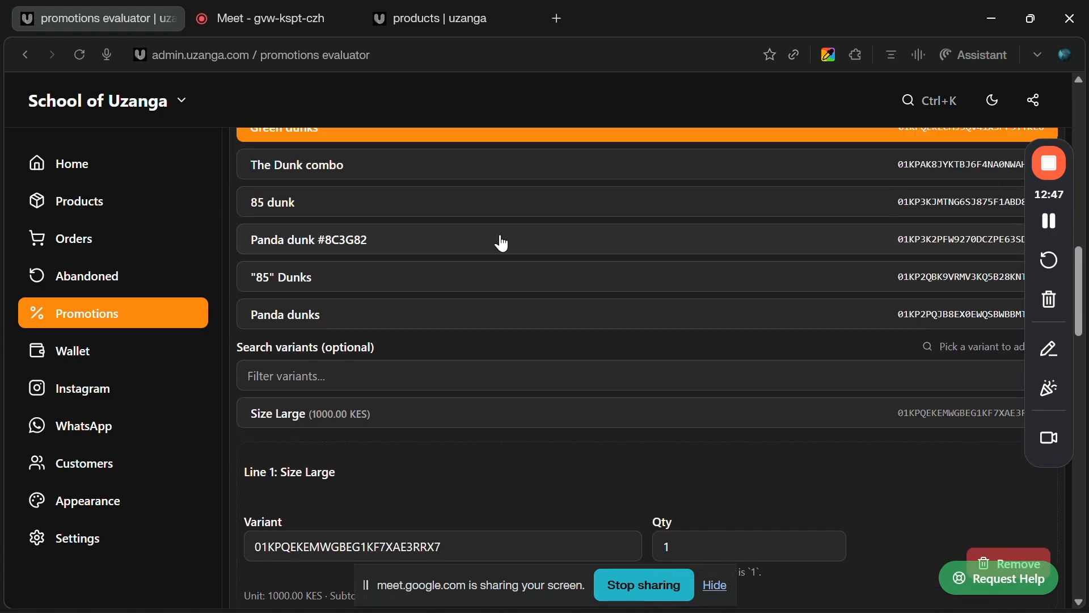
{"action": "scroll", "coordinate": [363, 314], "scroll_direction": "up", "scroll_amount": 2}
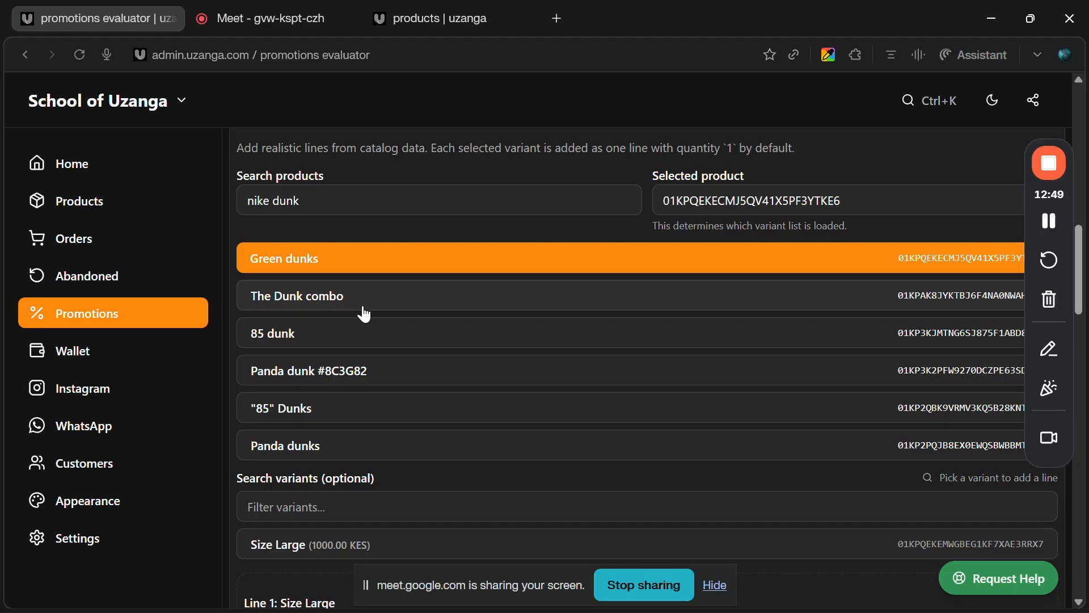